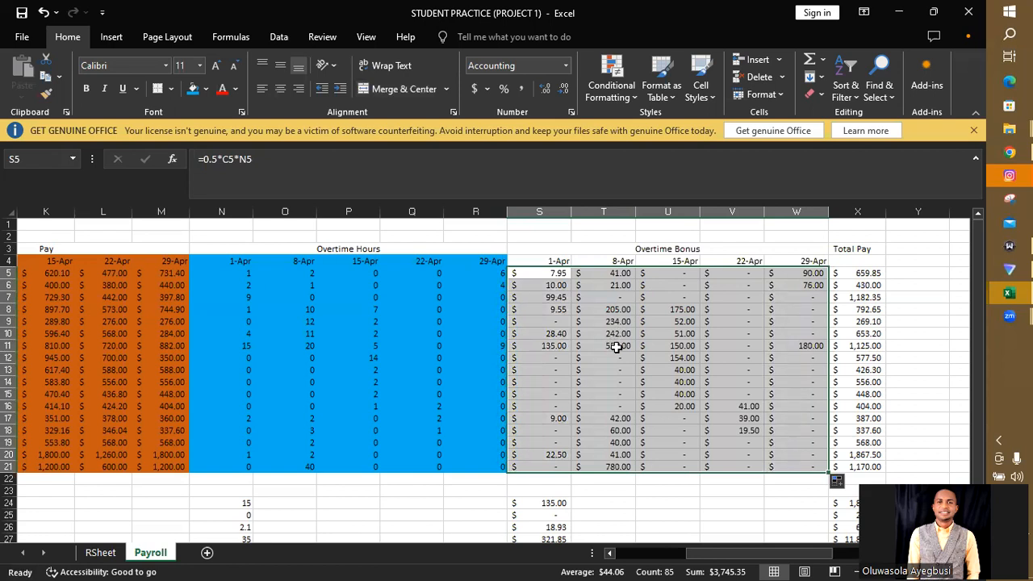
- Check which hourly wage and overtime hours cells the 8-Apr overtime bonus formula in T11 references
{"action": "double_click", "coordinate": [616, 347]}
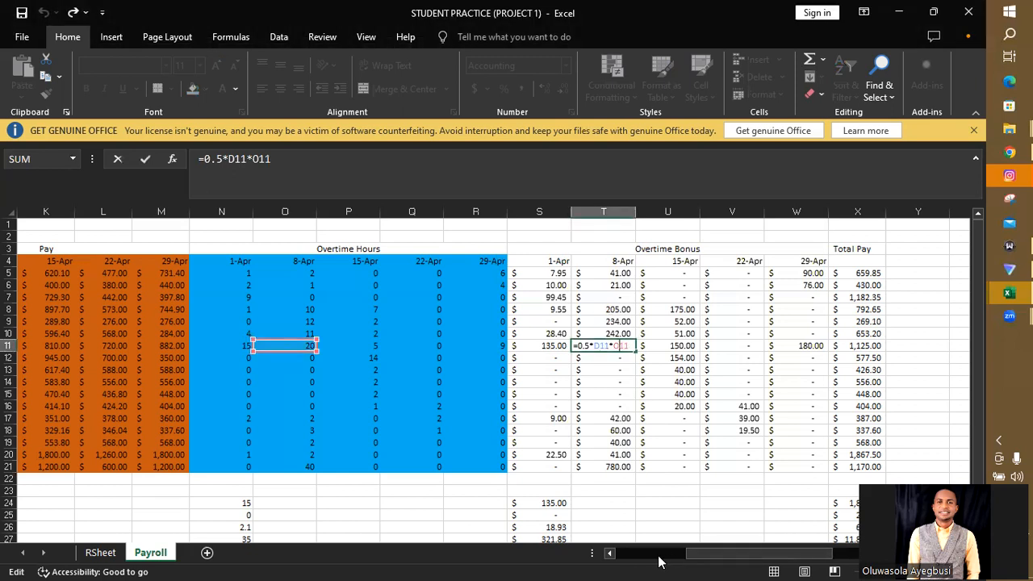
{"action": "left_click_drag", "start_coordinate": [701, 555], "coordinate": [611, 556]}
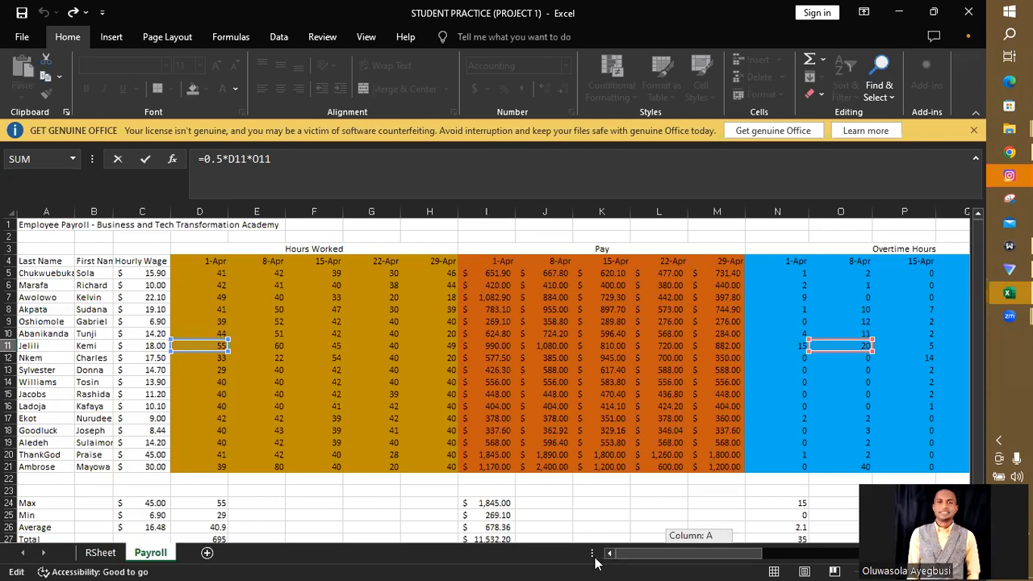
{"action": "left_click_drag", "start_coordinate": [594, 562], "coordinate": [687, 562]}
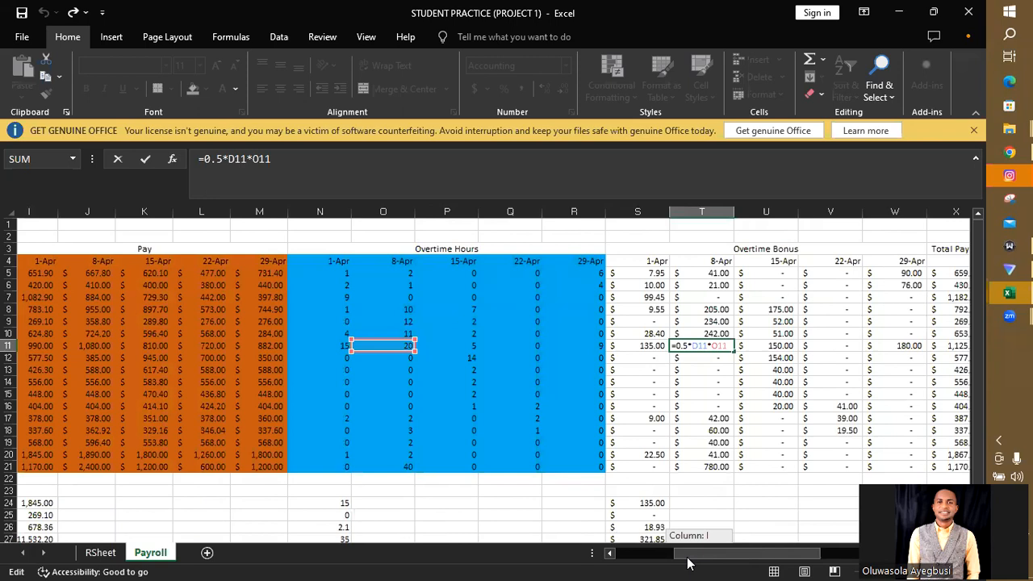
{"action": "left_click_drag", "start_coordinate": [687, 562], "coordinate": [613, 562]}
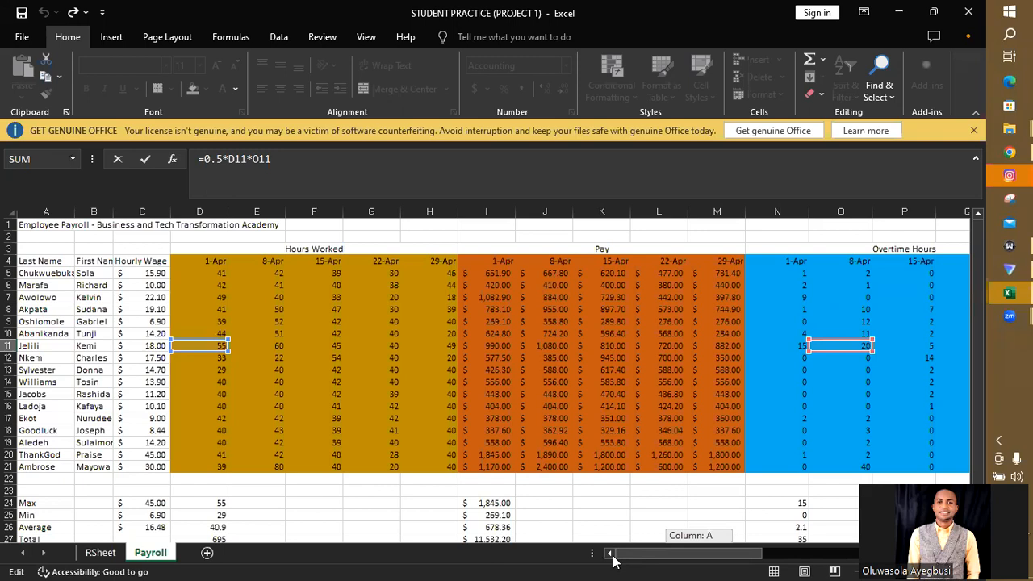
{"action": "left_click_drag", "start_coordinate": [613, 562], "coordinate": [680, 563]}
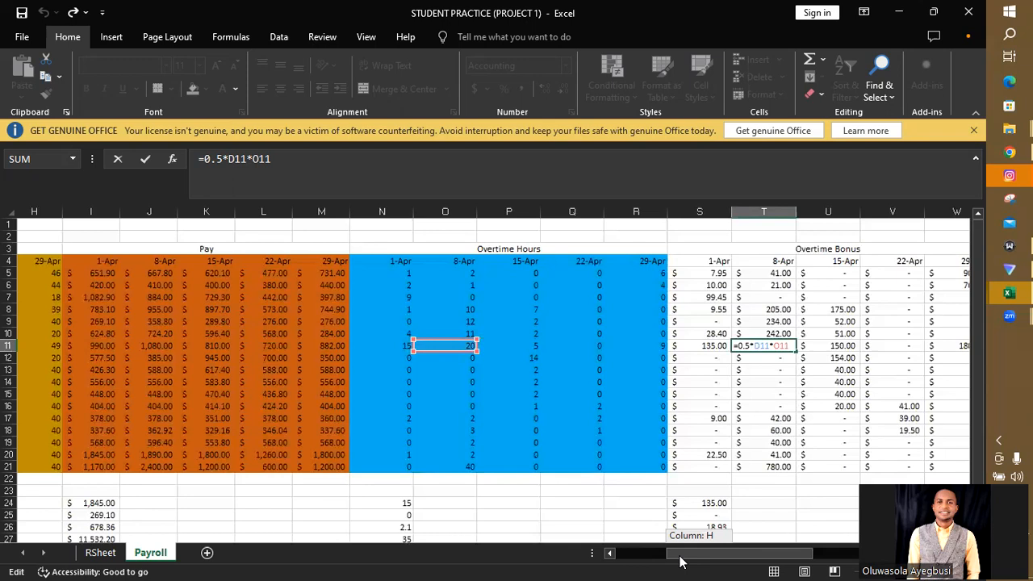
{"action": "left_click_drag", "start_coordinate": [680, 556], "coordinate": [678, 557]}
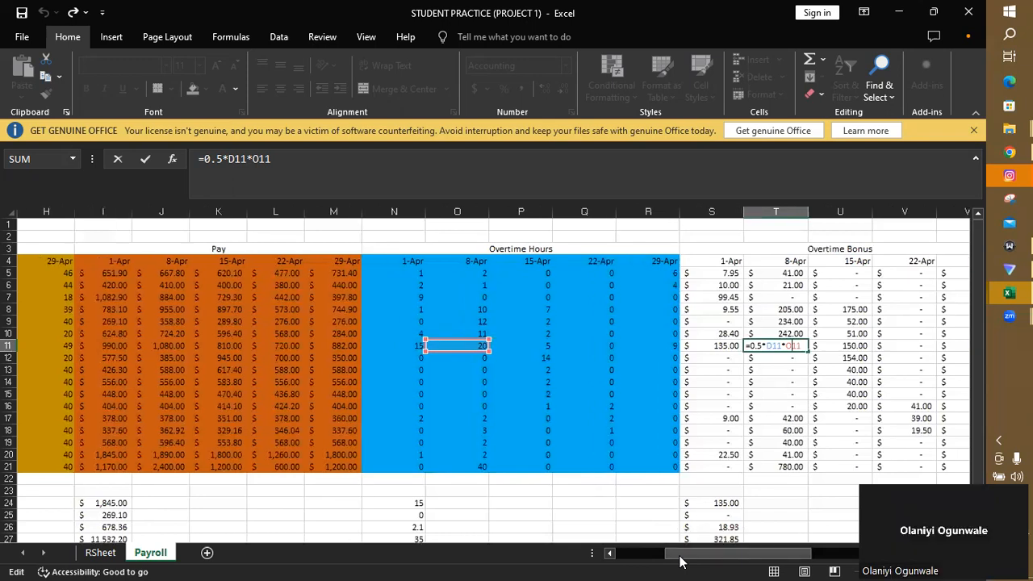
- Lock the wage column in the 1-Apr overtime bonus formula in S5, making it =0.5*$C5*N5
{"action": "double_click", "coordinate": [718, 273]}
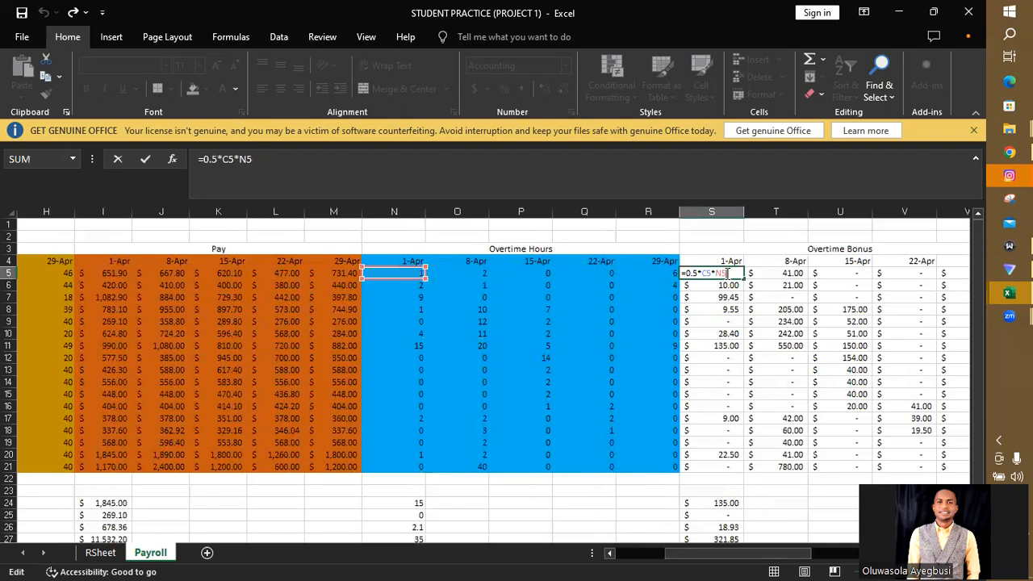
{"action": "key", "text": "Left"}
{"action": "key", "text": "Left"}
{"action": "key", "text": "Left"}
{"action": "key", "text": "Left"}
{"action": "key", "text": "Left"}
{"action": "type", "text": "C$"}
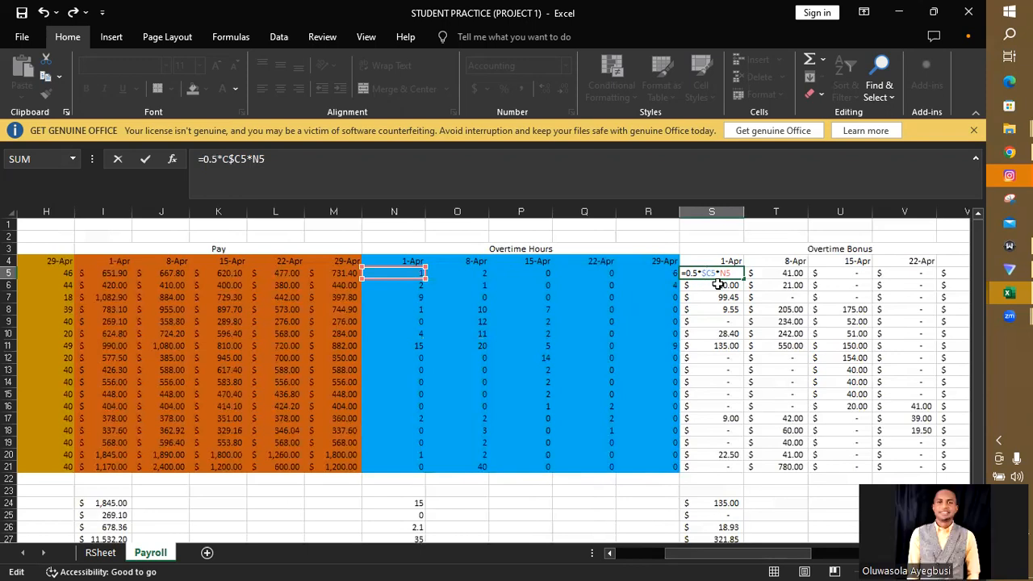
{"action": "key", "text": "Return"}
- Fill the corrected overtime bonus formula from S5 down to row 21 and across through column W
{"action": "left_click", "coordinate": [729, 274]}
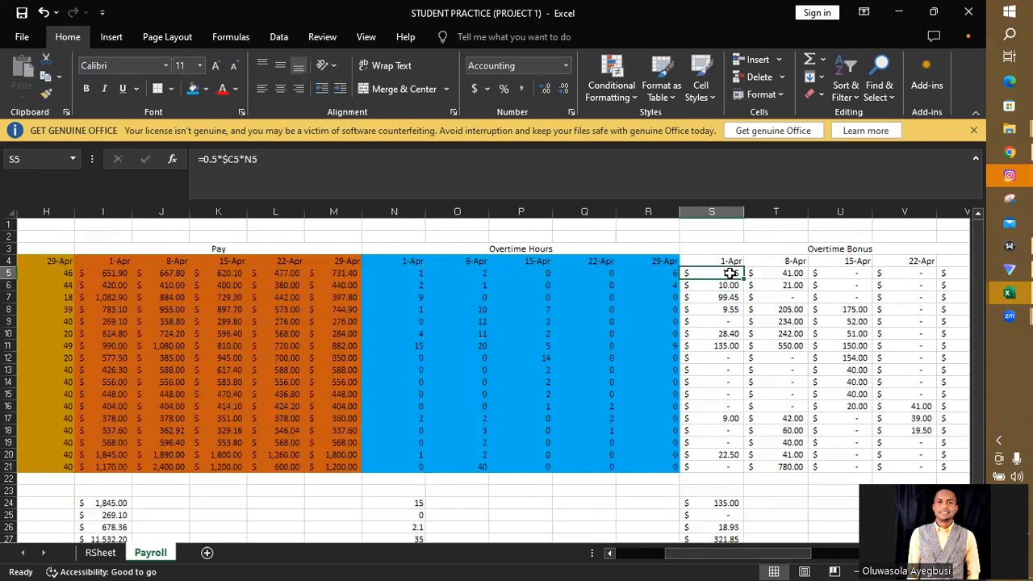
{"action": "left_click_drag", "start_coordinate": [744, 279], "coordinate": [745, 472]}
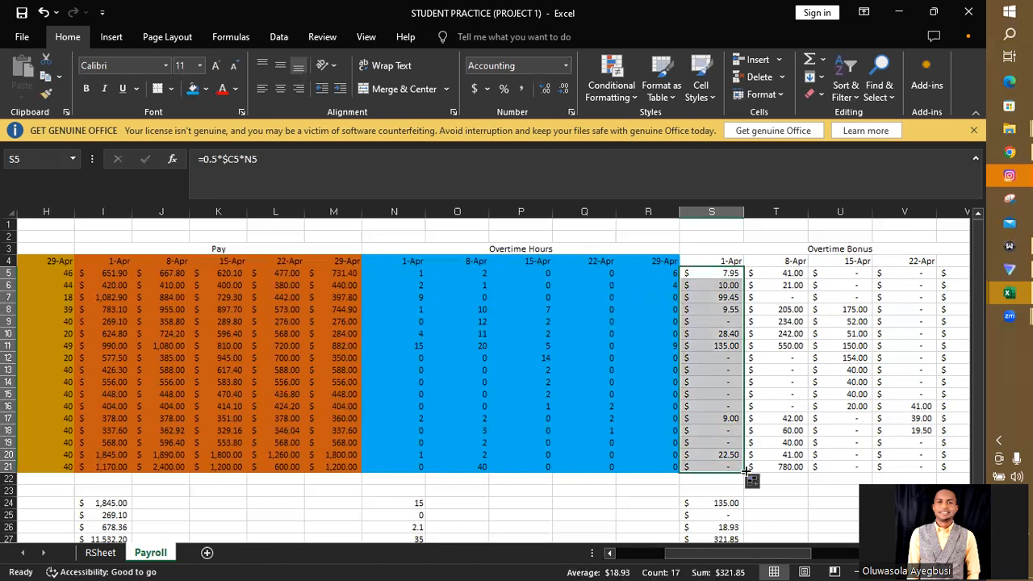
{"action": "left_click_drag", "start_coordinate": [742, 471], "coordinate": [837, 446]}
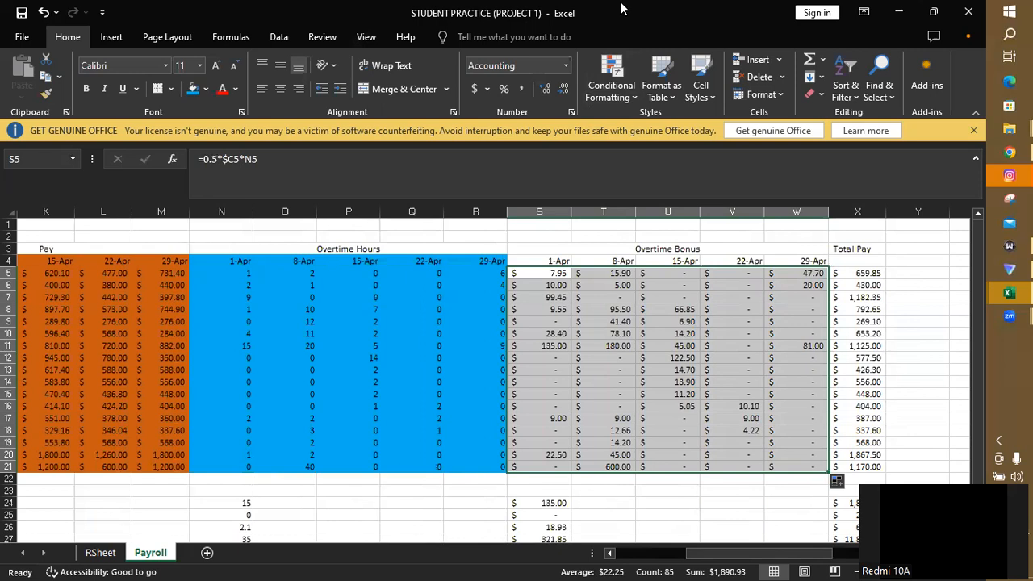
{"action": "left_click", "coordinate": [459, 94]}
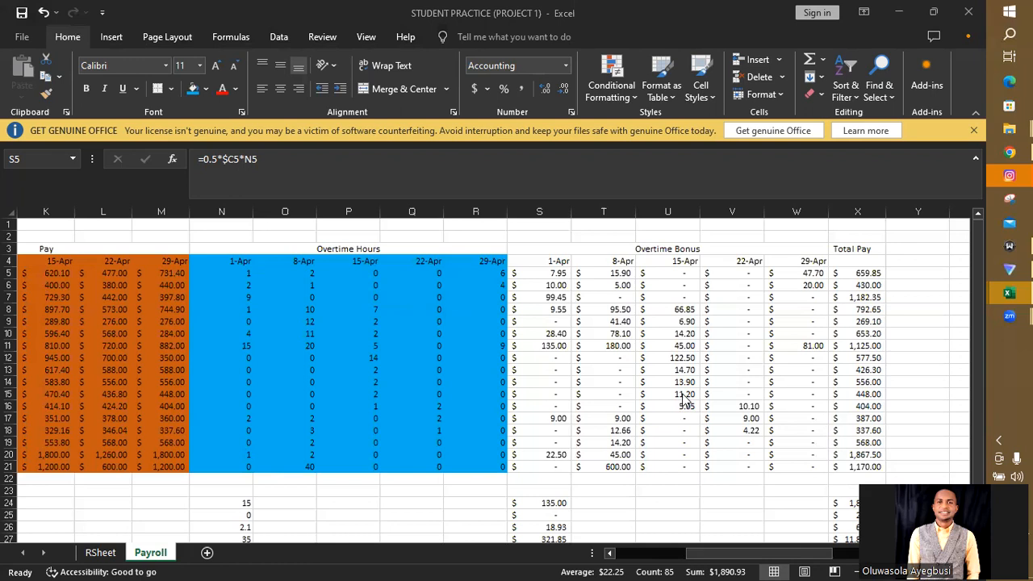
- Check the overtime bonus formulas in S5, U15 and V17 for correct references to the hourly wage and overtime hours
{"action": "key", "text": "F2"}
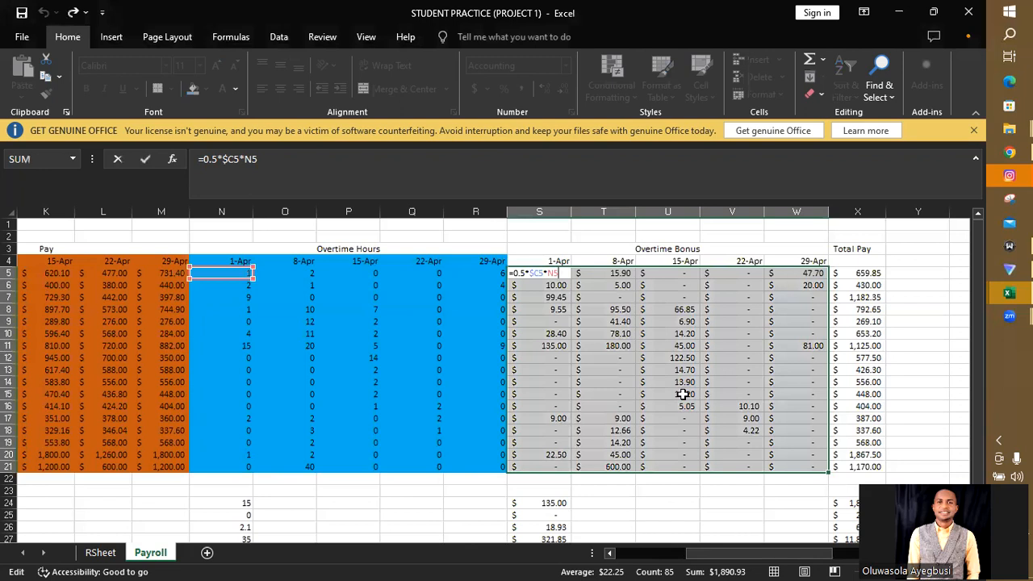
{"action": "key", "text": "Return"}
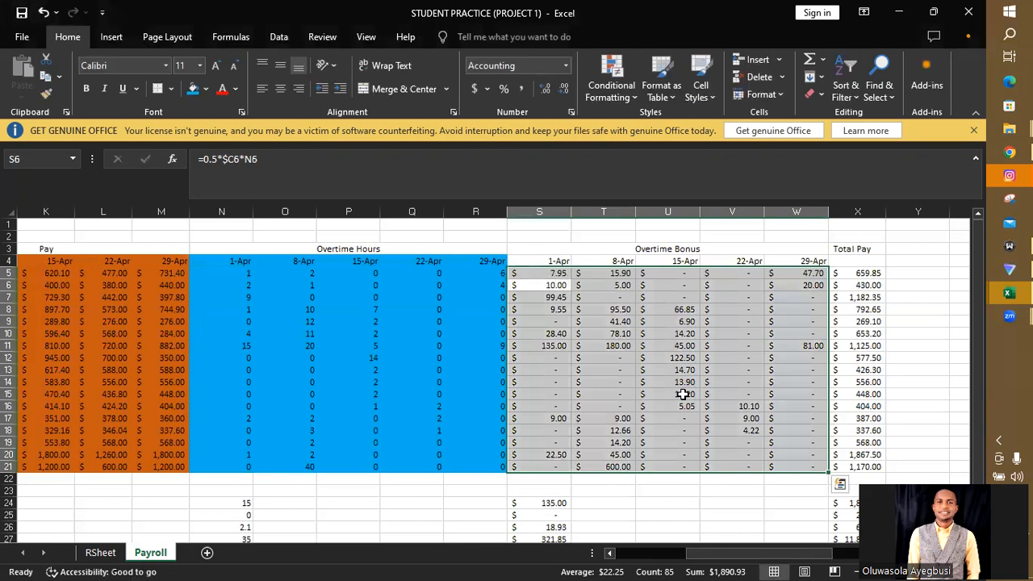
{"action": "left_click", "coordinate": [682, 394]}
{"action": "double_click", "coordinate": [682, 394]}
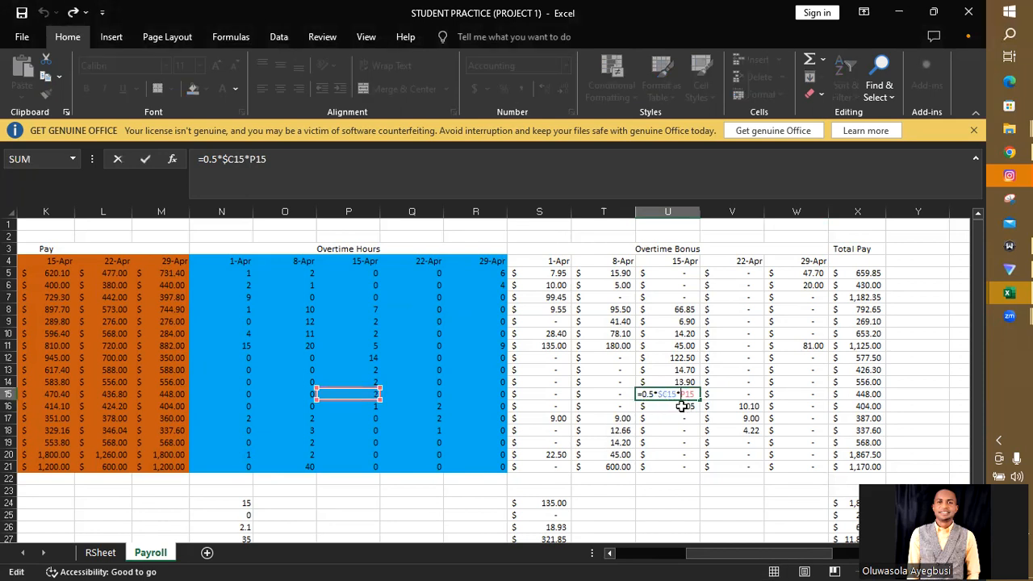
{"action": "mouse_move", "coordinate": [723, 560]}
{"action": "left_mouse_down"}
{"action": "mouse_move", "coordinate": [635, 562]}
{"action": "mouse_move", "coordinate": [724, 557]}
{"action": "left_mouse_up"}
{"action": "key", "text": "Return"}
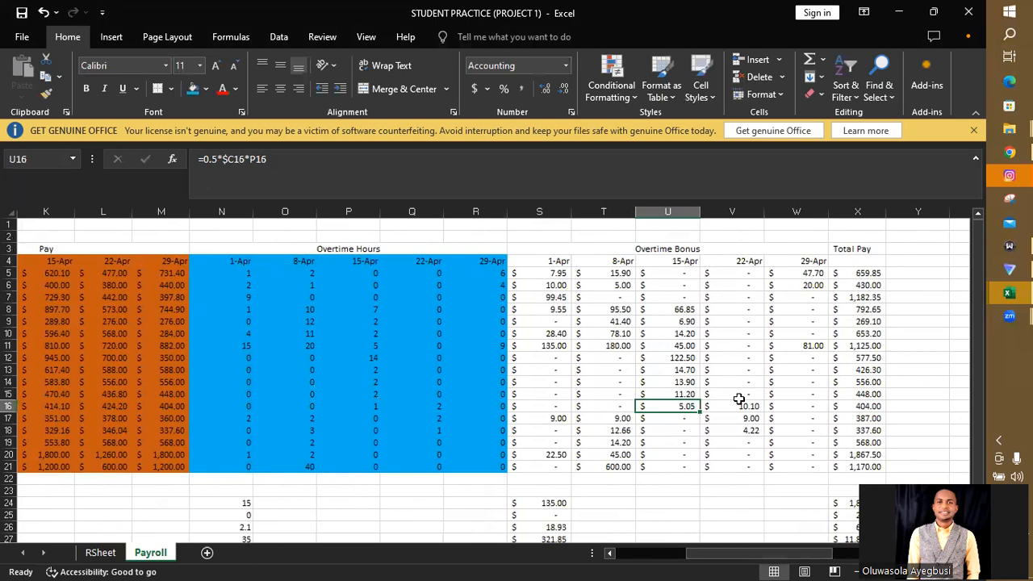
{"action": "double_click", "coordinate": [751, 418]}
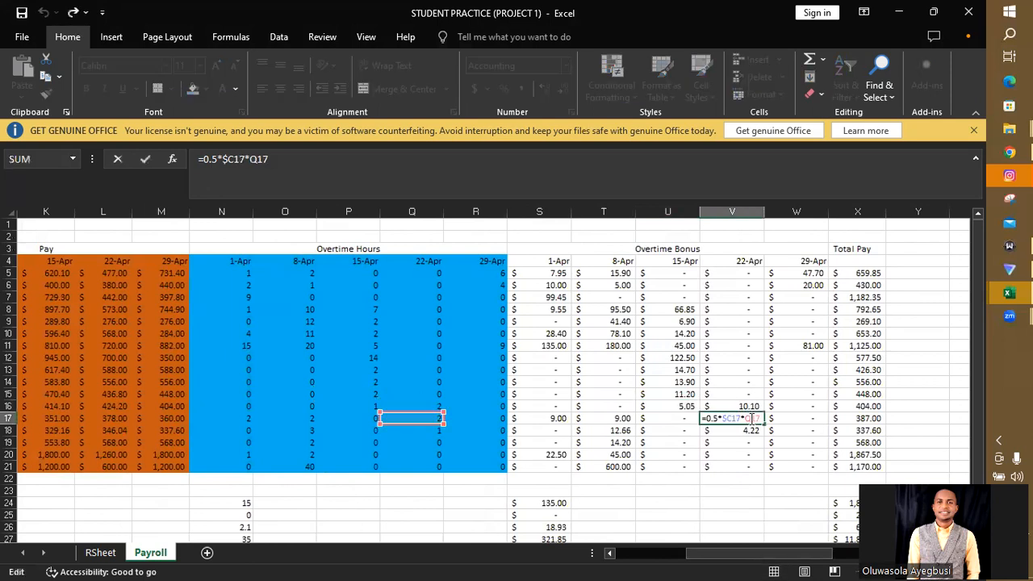
{"action": "left_click_drag", "start_coordinate": [750, 559], "coordinate": [666, 562]}
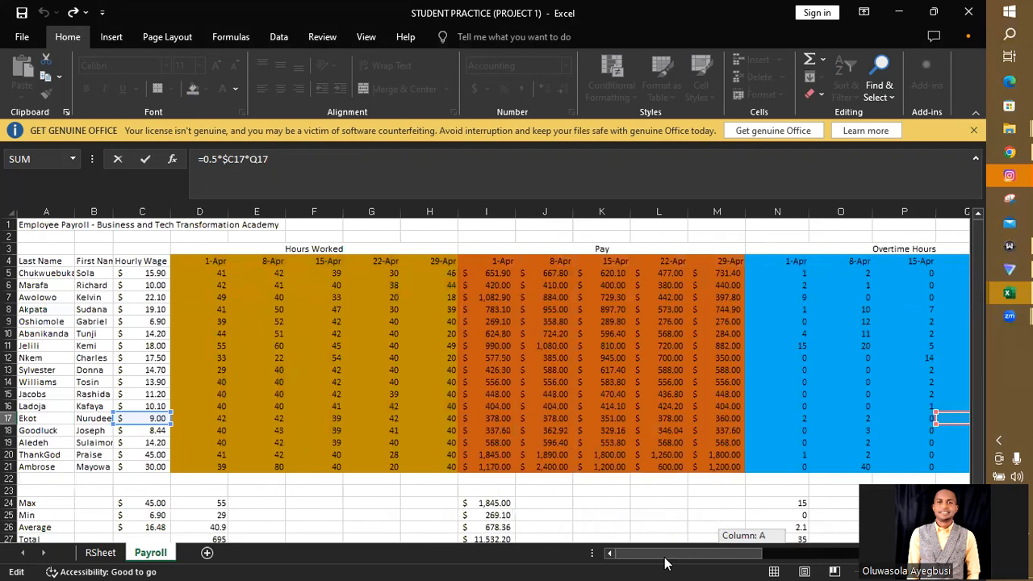
{"action": "left_click_drag", "start_coordinate": [665, 562], "coordinate": [714, 562]}
{"action": "left_click_drag", "start_coordinate": [716, 563], "coordinate": [777, 556]}
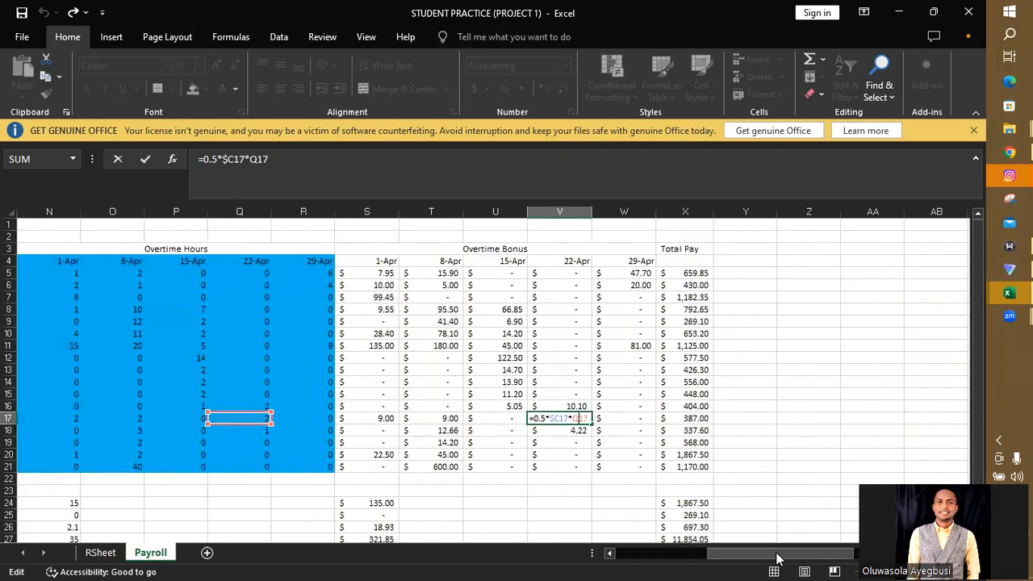
{"action": "key", "text": "Return"}
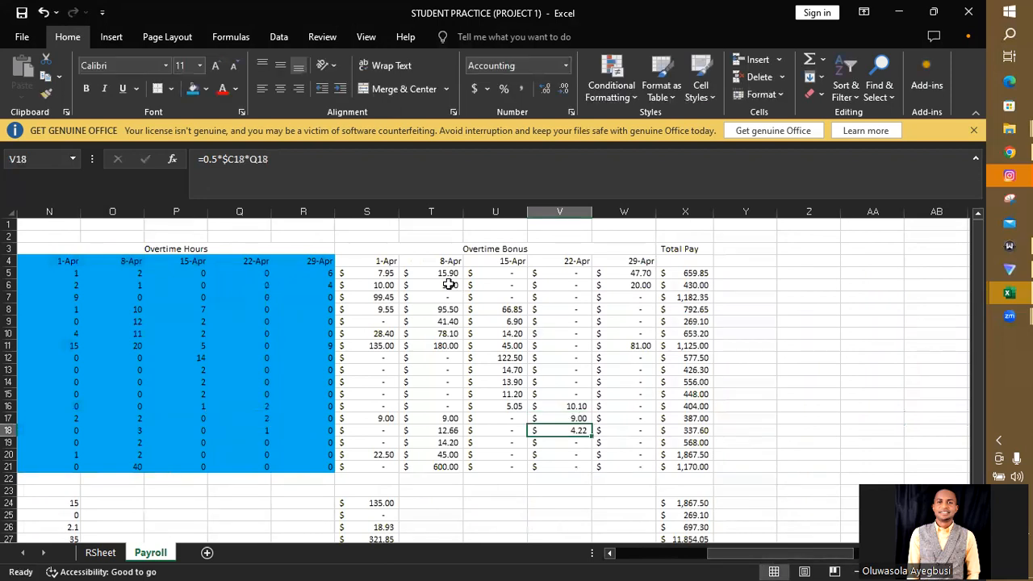
{"action": "left_click_drag", "start_coordinate": [368, 273], "coordinate": [627, 469]}
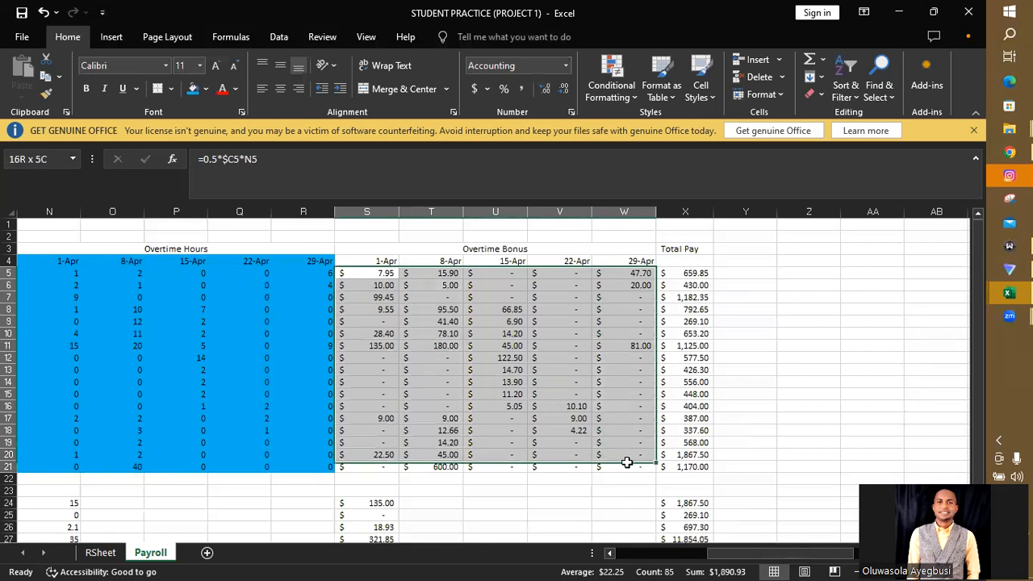
{"action": "left_click", "coordinate": [205, 89]}
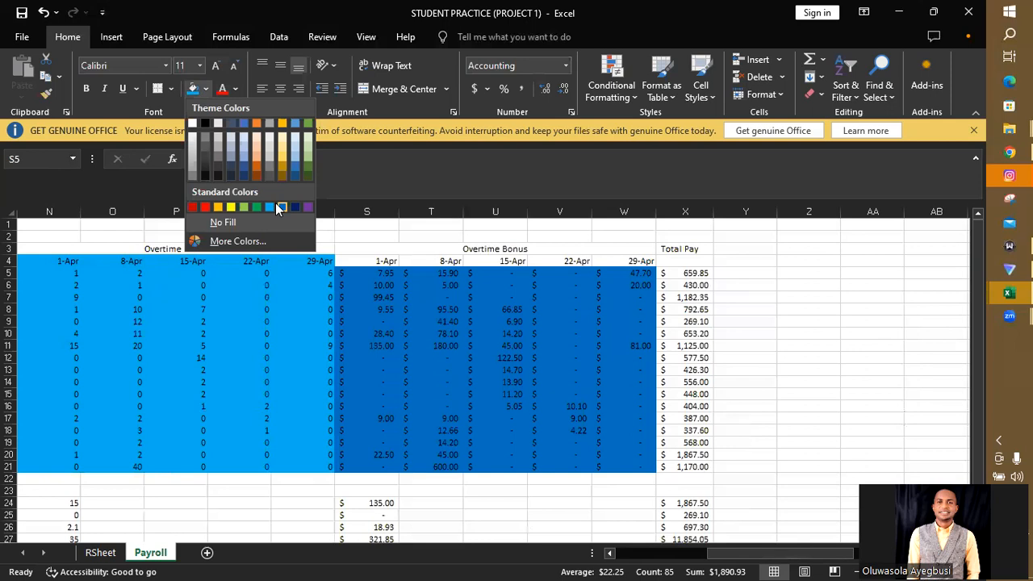
{"action": "left_click", "coordinate": [376, 256]}
- Shade the Overtime Bonus block S4:W21, including its date headers, with the Green, Accent 6 fill colour
{"action": "left_click_drag", "start_coordinate": [369, 260], "coordinate": [622, 467]}
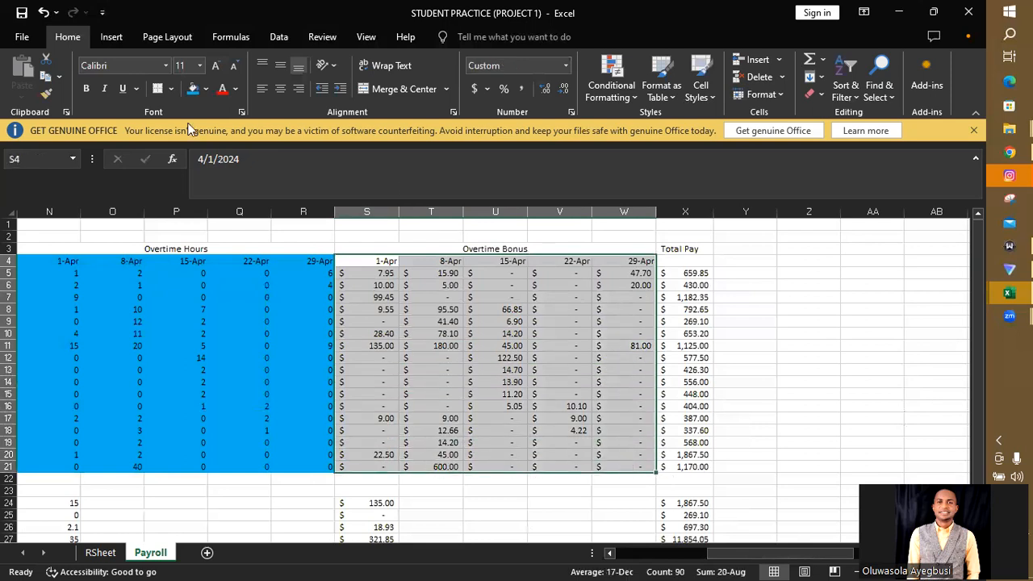
{"action": "left_click", "coordinate": [205, 89]}
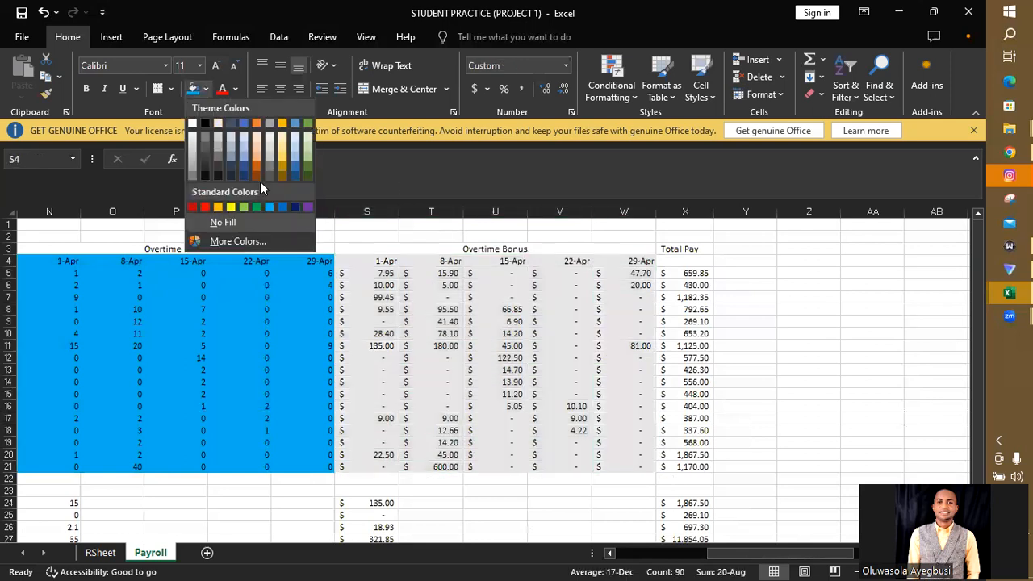
{"action": "left_click", "coordinate": [306, 123]}
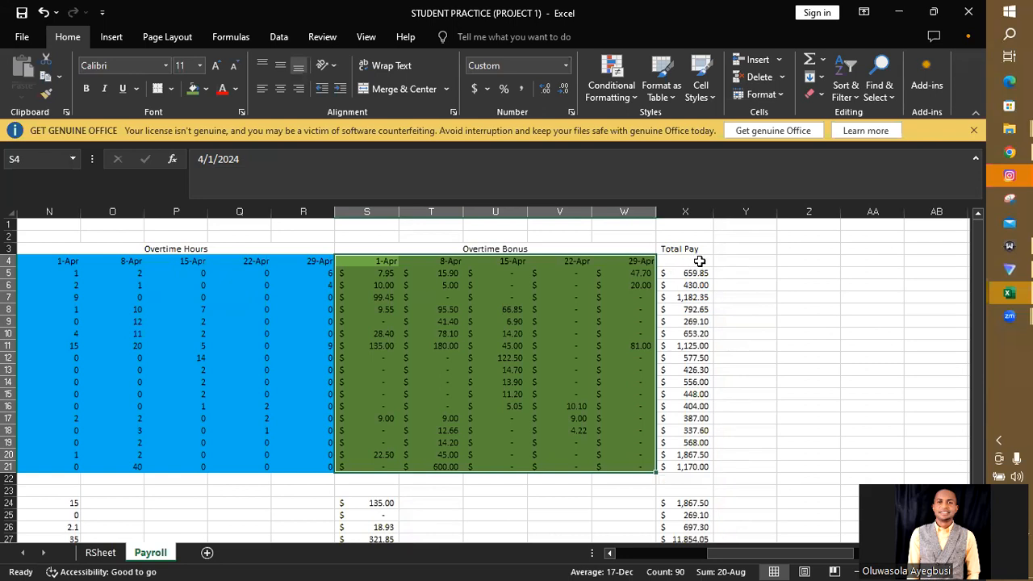
- Enter the date April 1 in X4 as the first column header under Total Pay
{"action": "left_click", "coordinate": [698, 261]}
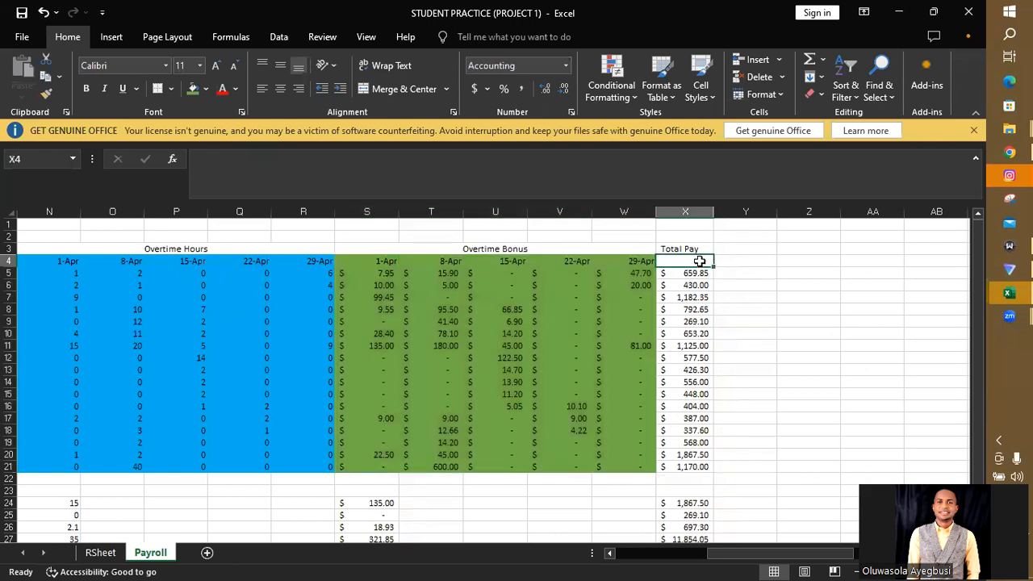
{"action": "type", "text": "Apri"}
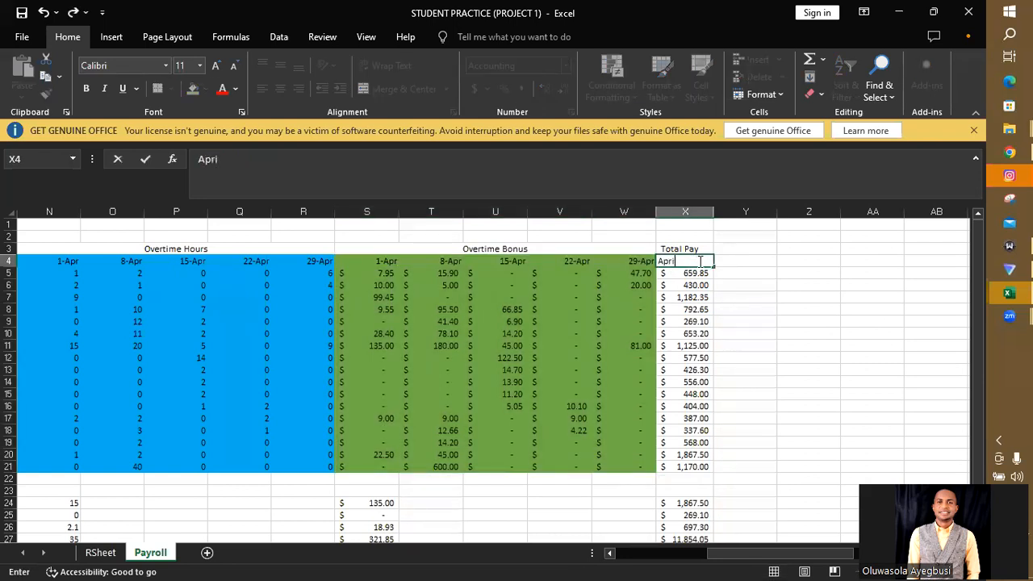
{"action": "type", "text": "l 1"}
{"action": "key", "text": "Return"}
- Enter =X4+7 in Y4 and extend it through AB4 to build the weekly Total Pay date headers
{"action": "left_click", "coordinate": [731, 262]}
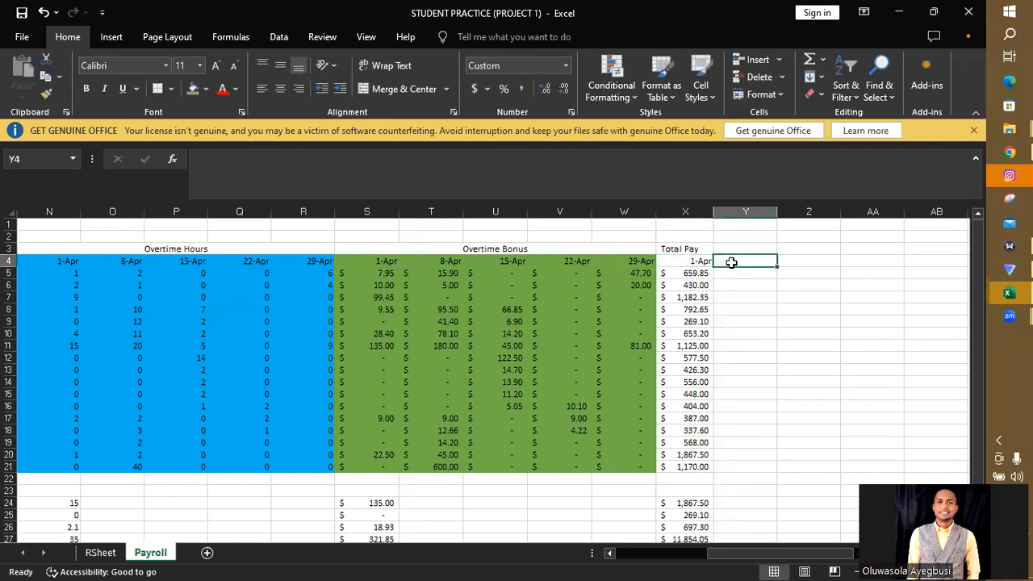
{"action": "type", "text": "="}
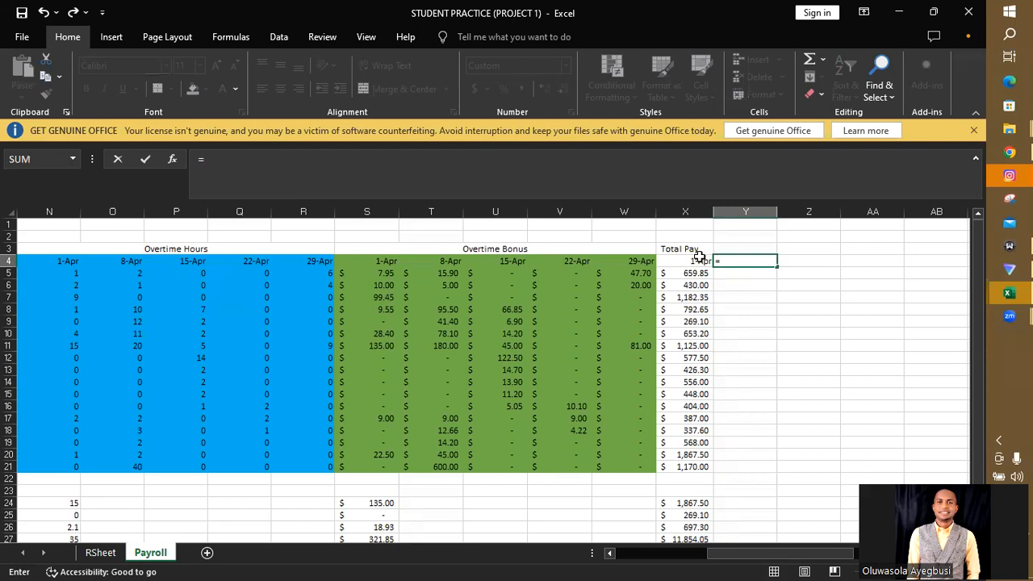
{"action": "left_click", "coordinate": [698, 260]}
{"action": "type", "text": "+7"}
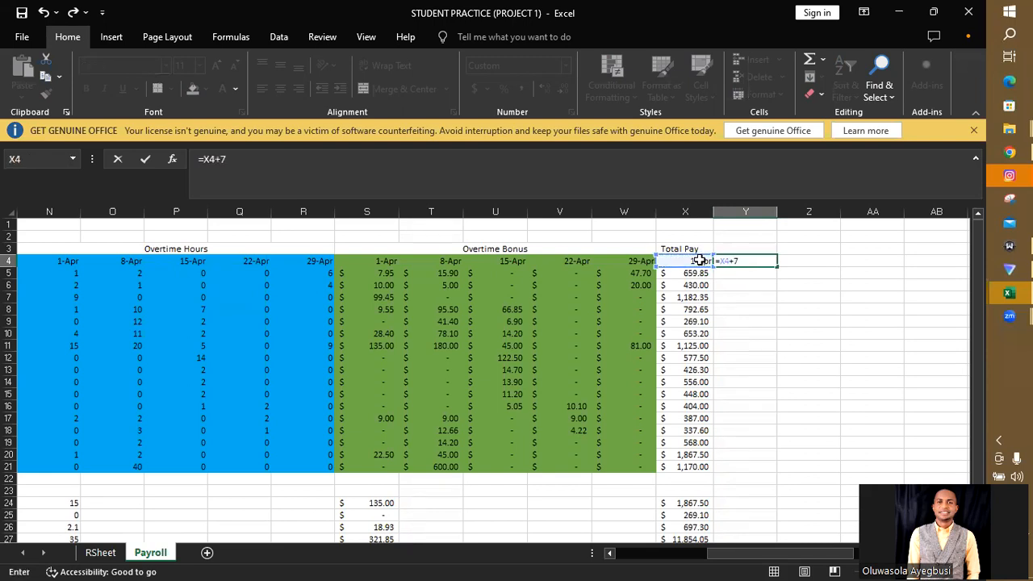
{"action": "key", "text": "ctrl+Return"}
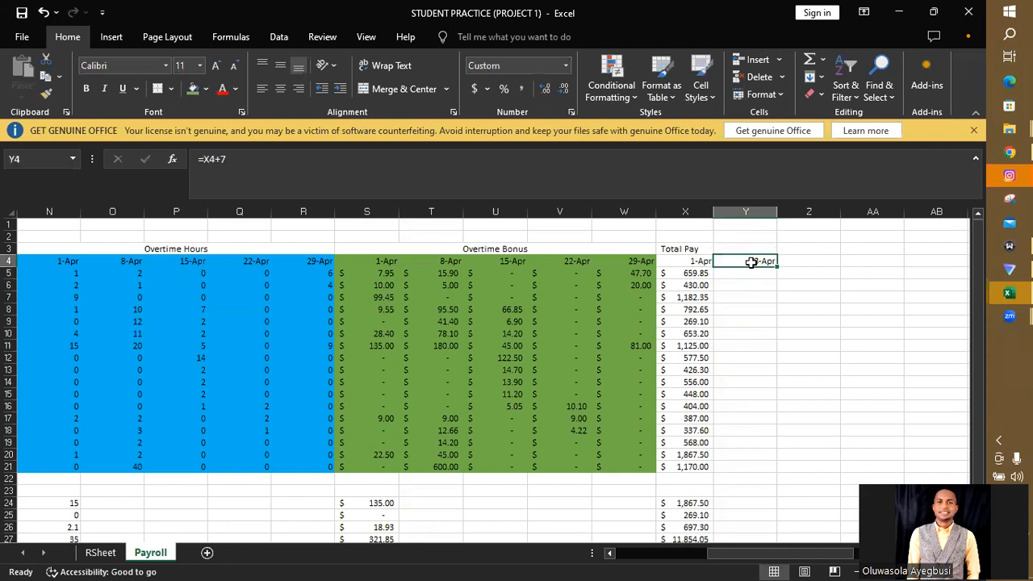
{"action": "left_click_drag", "start_coordinate": [775, 267], "coordinate": [939, 258]}
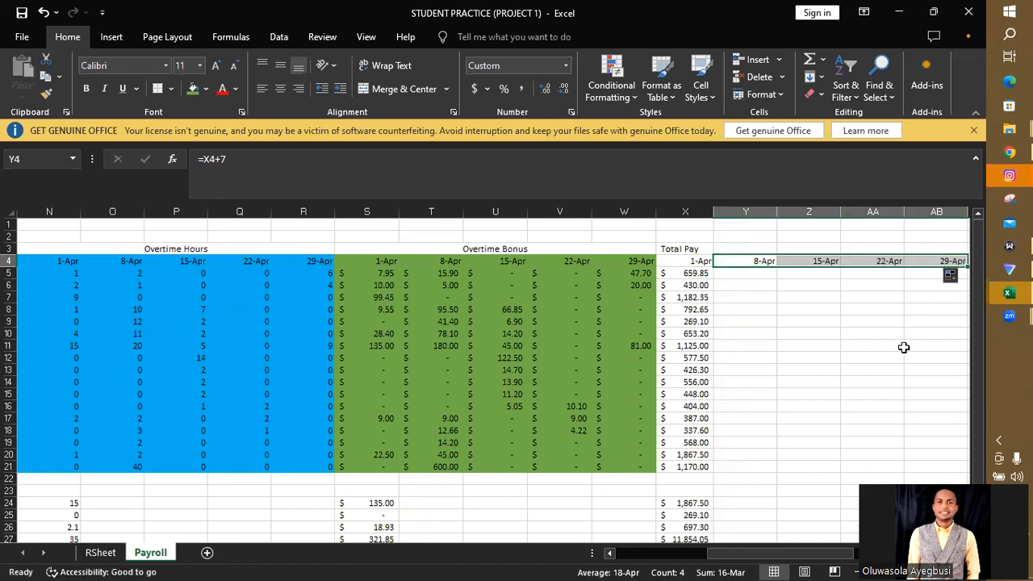
- Extend the 1-Apr Total Pay formulas in X5:X21 across the remaining weeks through column AB
{"action": "left_click", "coordinate": [698, 274]}
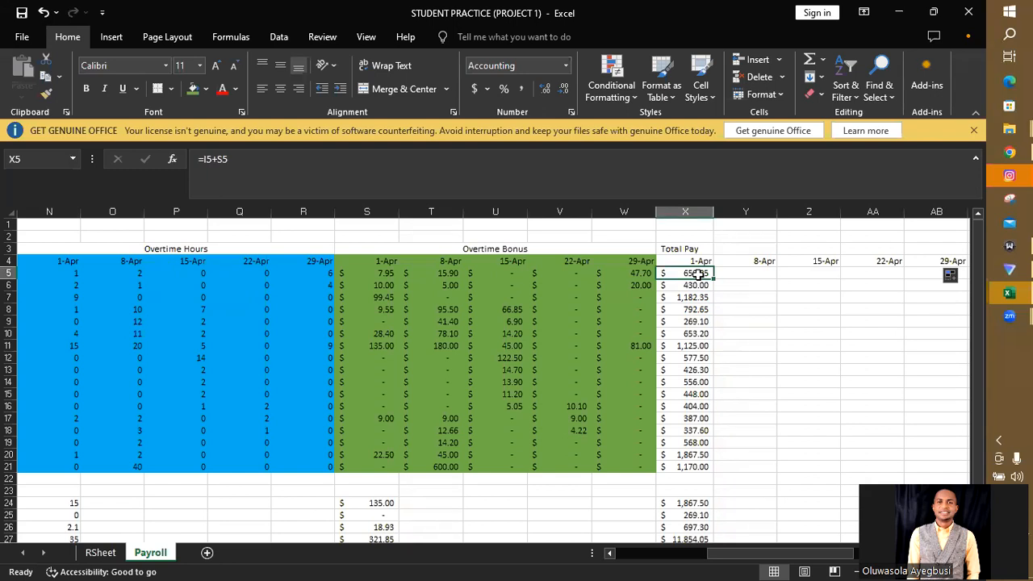
{"action": "left_click_drag", "start_coordinate": [698, 273], "coordinate": [689, 465]}
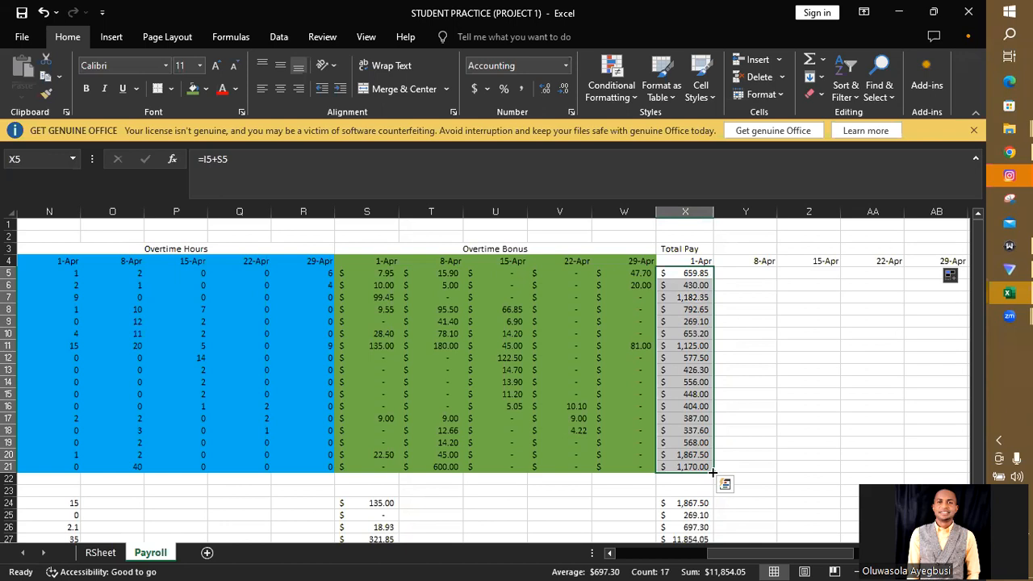
{"action": "left_click_drag", "start_coordinate": [713, 471], "coordinate": [856, 465]}
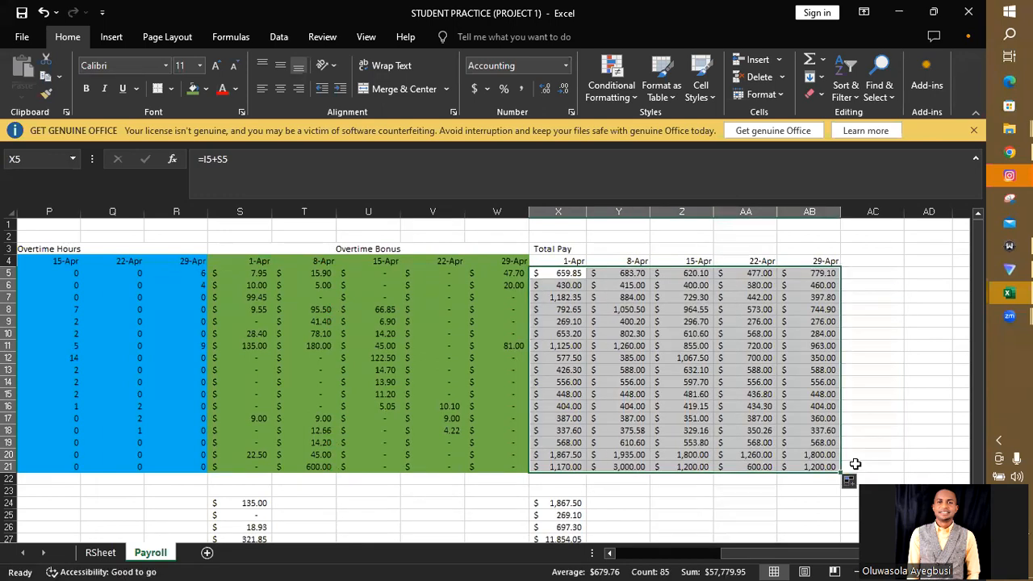
- Examine the Total Pay formulas in Y19 and AA14 against the Pay and Overtime Bonus cells they reference
{"action": "left_click", "coordinate": [879, 417]}
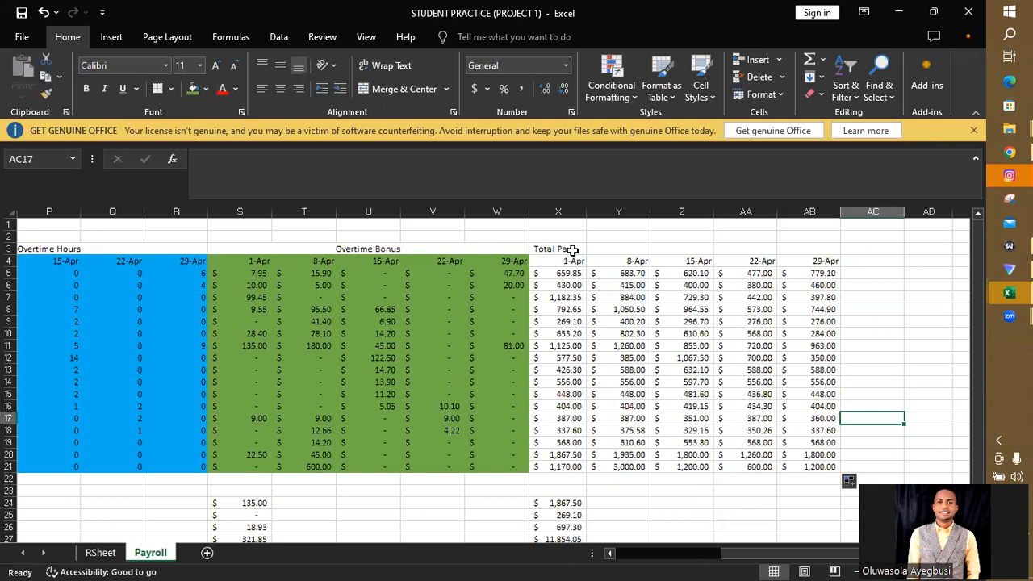
{"action": "double_click", "coordinate": [635, 443]}
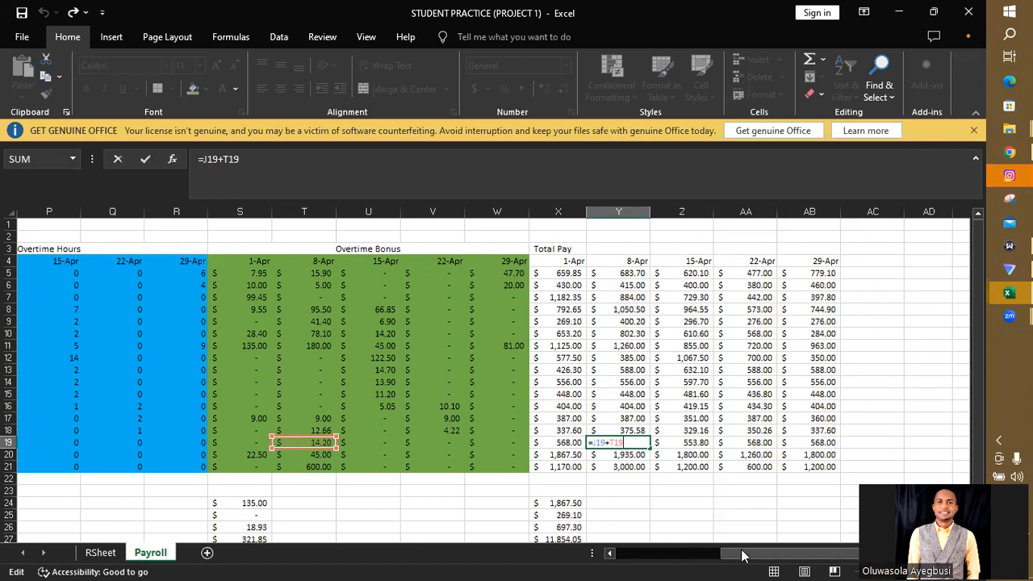
{"action": "left_click_drag", "start_coordinate": [742, 555], "coordinate": [677, 559]}
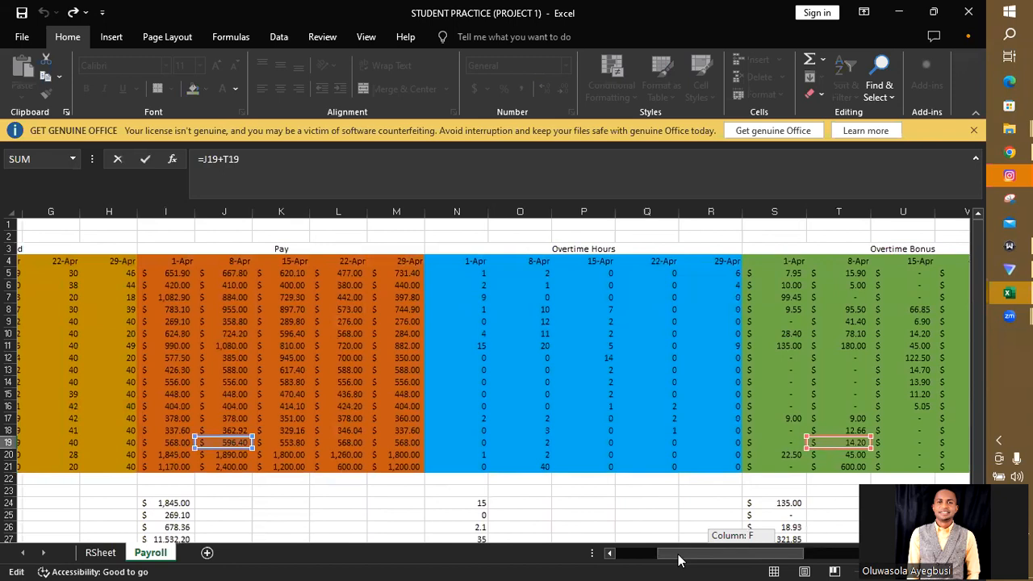
{"action": "left_click_drag", "start_coordinate": [677, 559], "coordinate": [747, 556]}
{"action": "key", "text": "Return"}
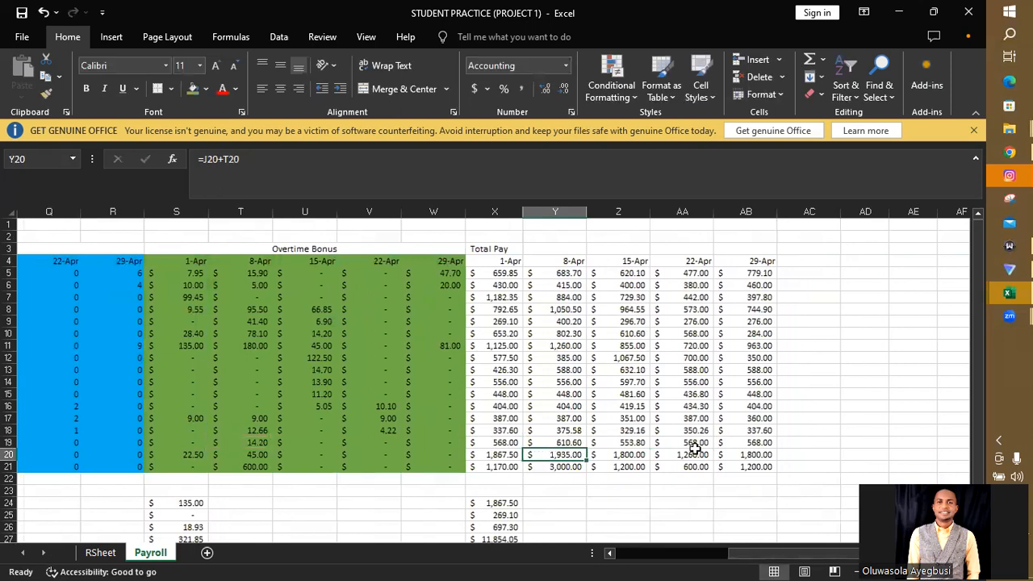
{"action": "double_click", "coordinate": [697, 382]}
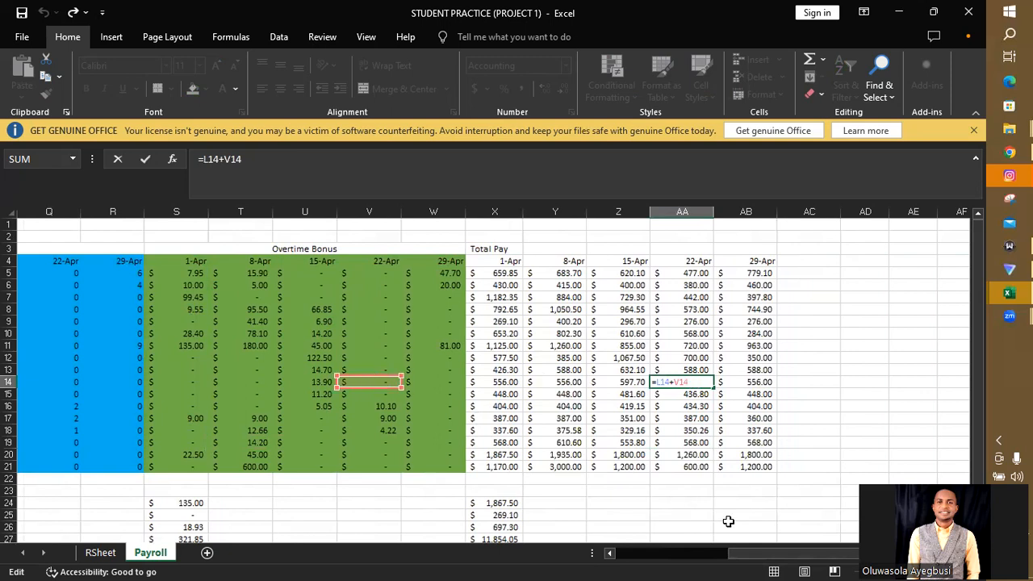
{"action": "left_click_drag", "start_coordinate": [737, 556], "coordinate": [682, 559]}
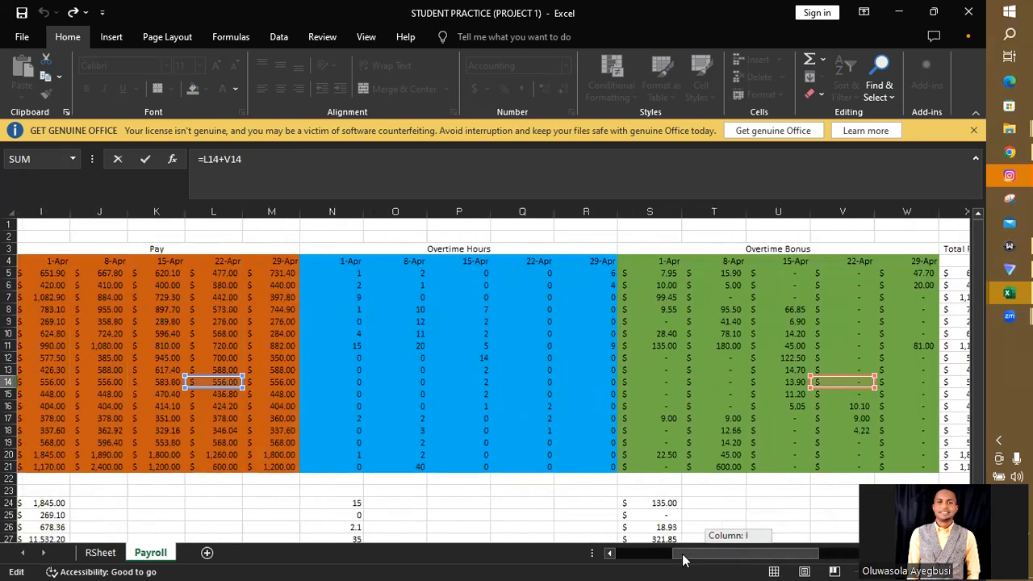
{"action": "left_click_drag", "start_coordinate": [683, 560], "coordinate": [721, 559]}
{"action": "key", "text": "Return"}
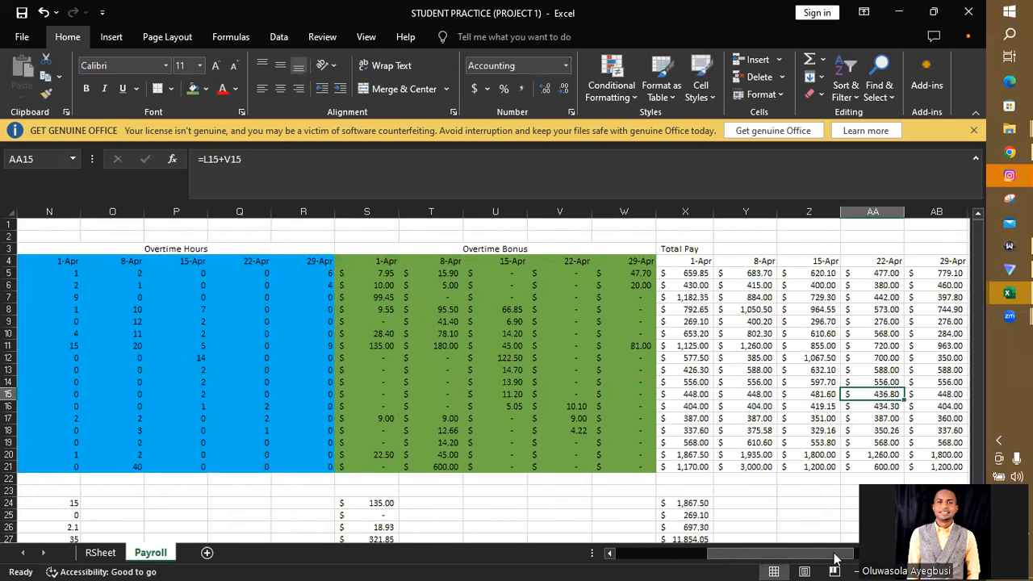
{"action": "left_click_drag", "start_coordinate": [836, 558], "coordinate": [855, 558]}
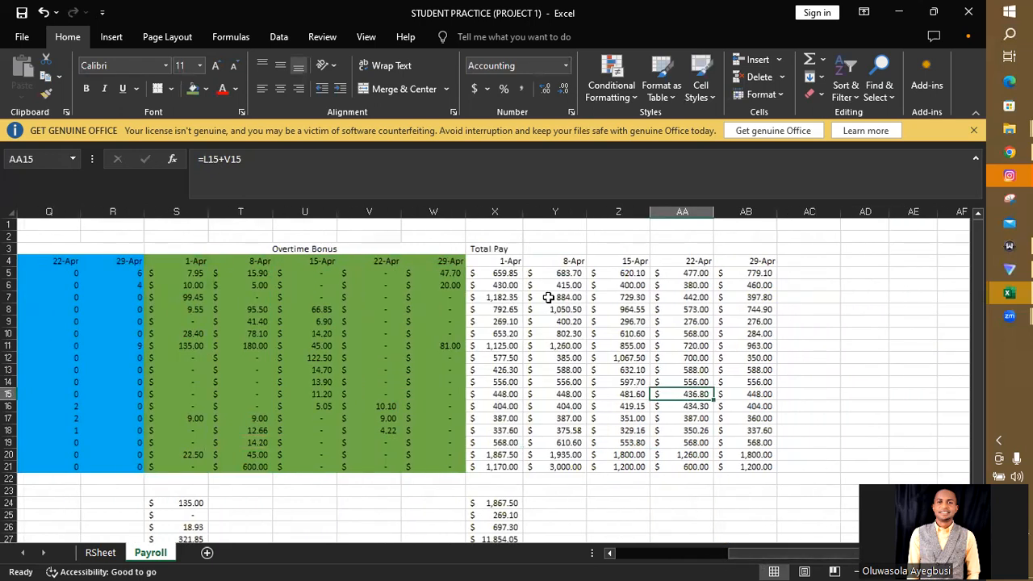
- Shade the Total Pay block X4:AB21, including its date headers, with the Black, Text 1, Lighter 50% fill colour
{"action": "left_click_drag", "start_coordinate": [490, 262], "coordinate": [745, 464]}
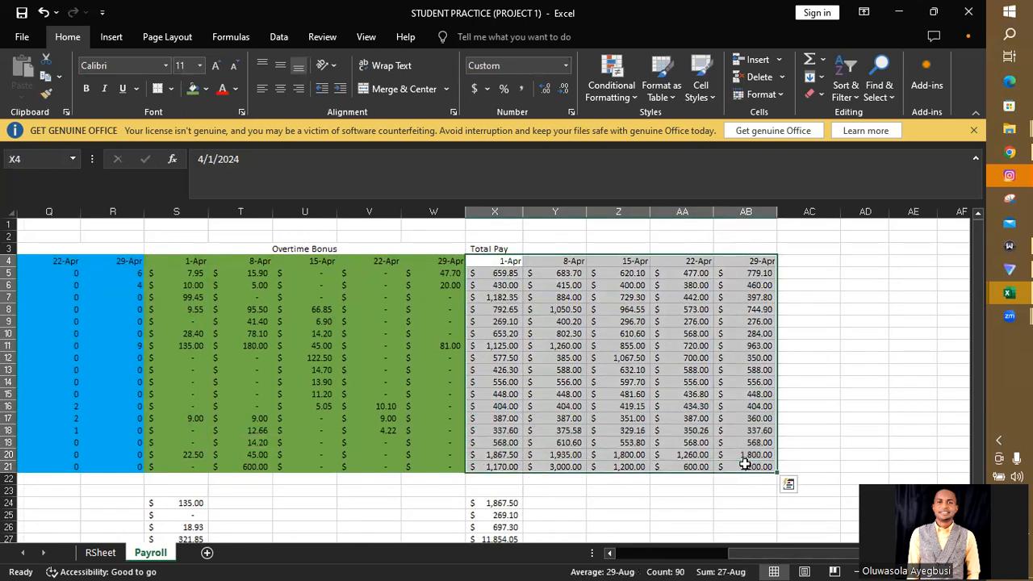
{"action": "left_click", "coordinate": [206, 88]}
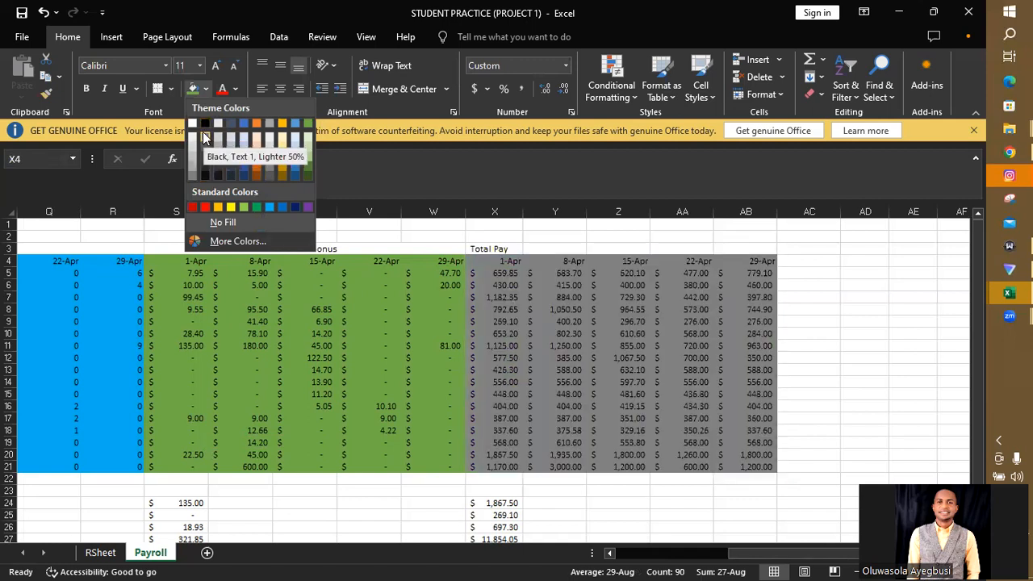
{"action": "left_click", "coordinate": [202, 138]}
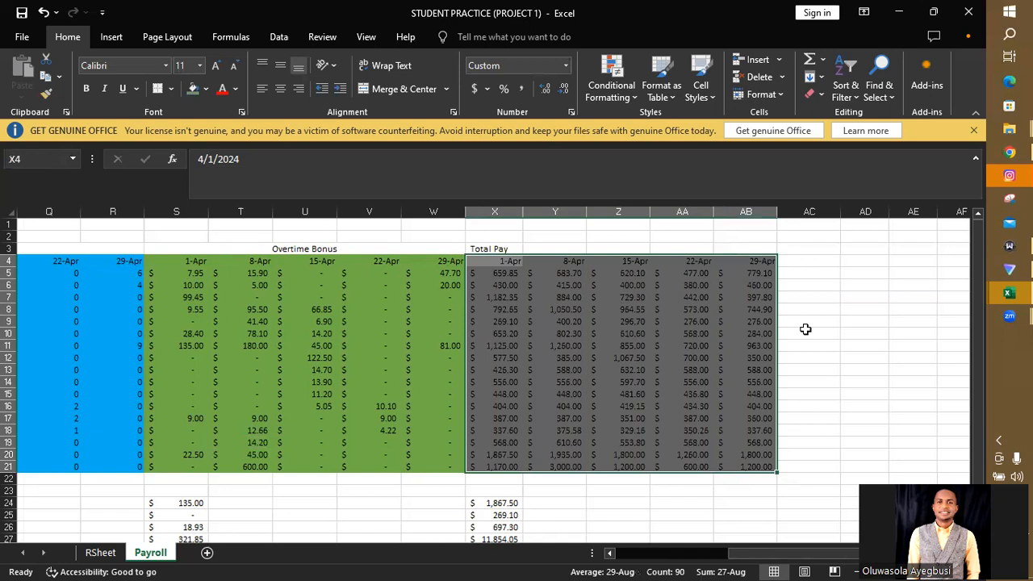
{"action": "left_click", "coordinate": [875, 343]}
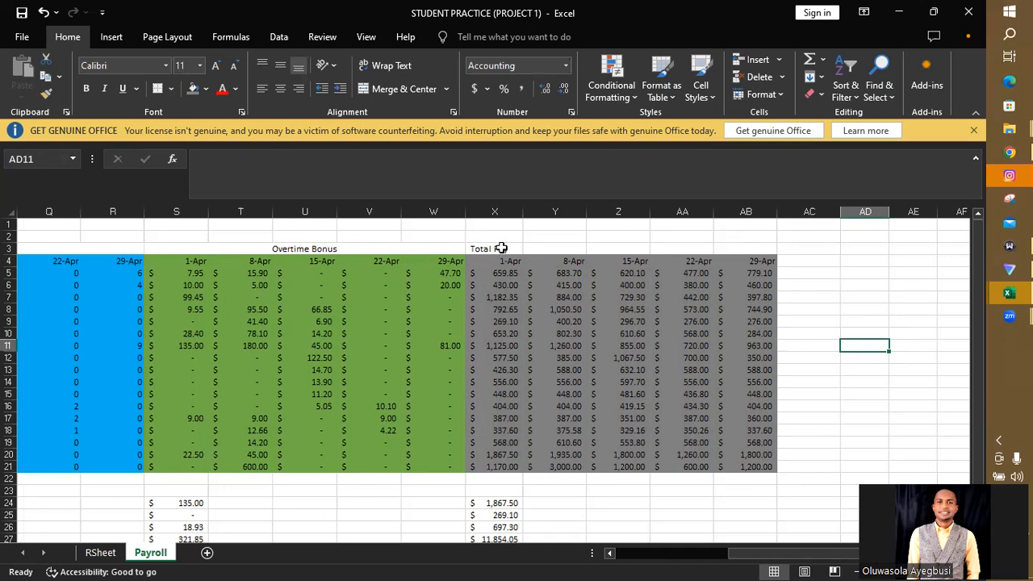
- Merge and centre the Total Pay heading across X3:AB3 and reword it as Weekly Total Pay
{"action": "left_click_drag", "start_coordinate": [500, 247], "coordinate": [733, 244]}
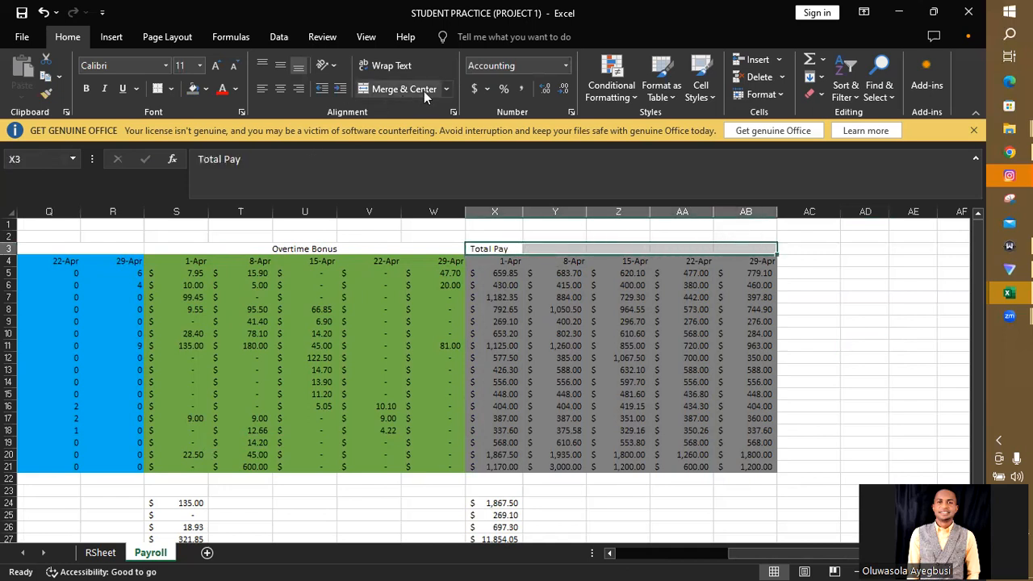
{"action": "left_click", "coordinate": [398, 89]}
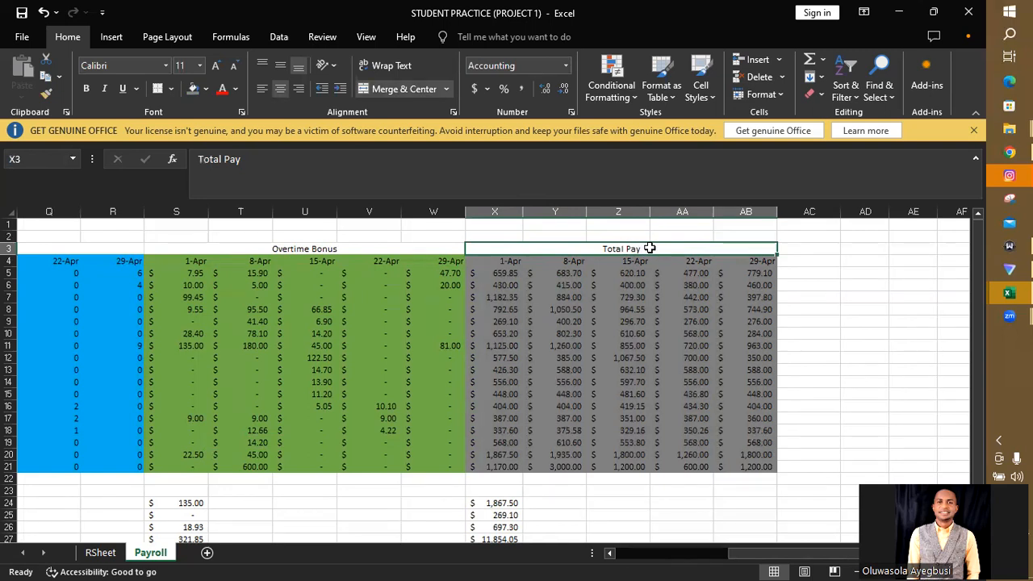
{"action": "double_click", "coordinate": [606, 248]}
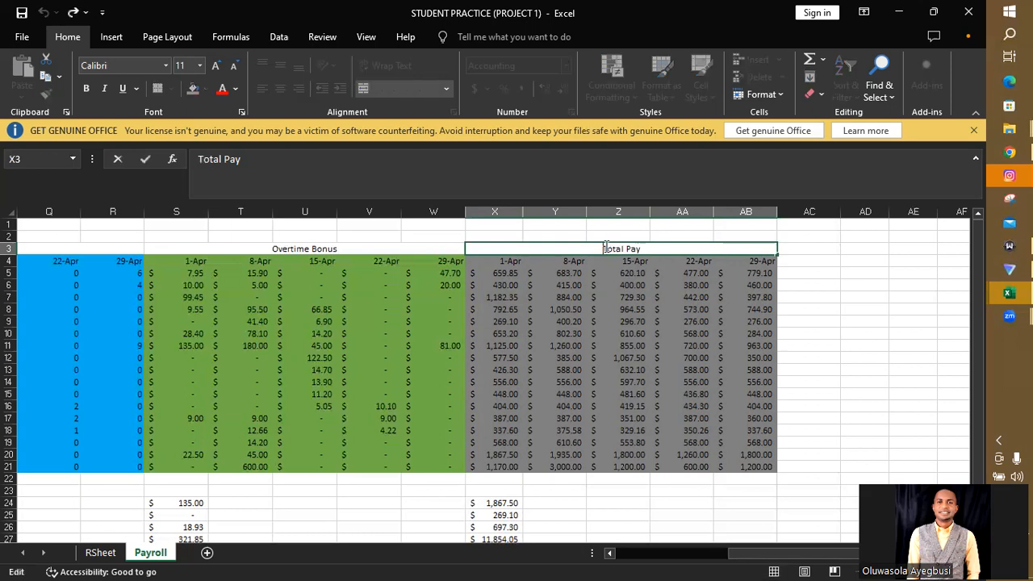
{"action": "type", "text": "Wekly "}
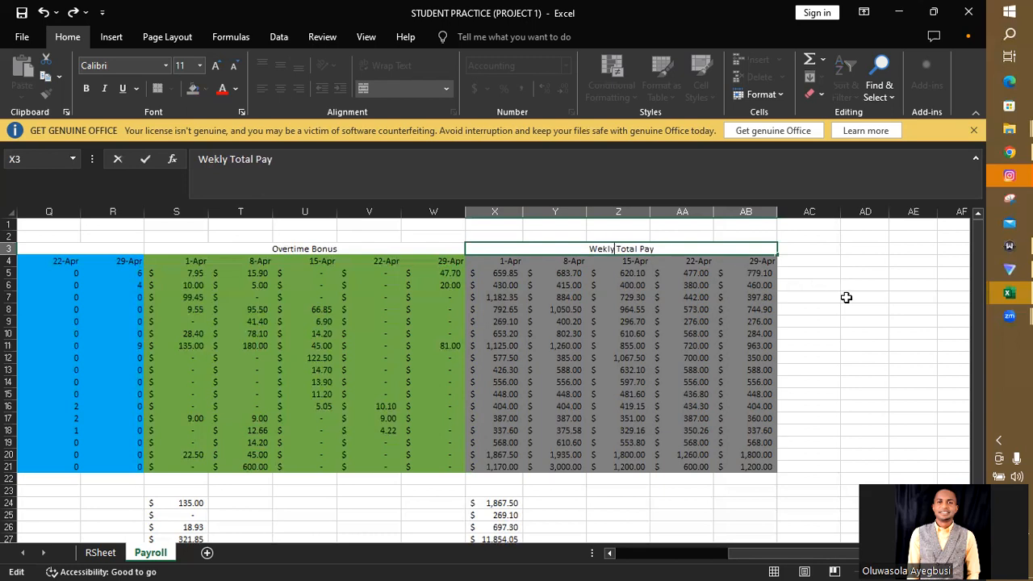
{"action": "type", "text": "e"}
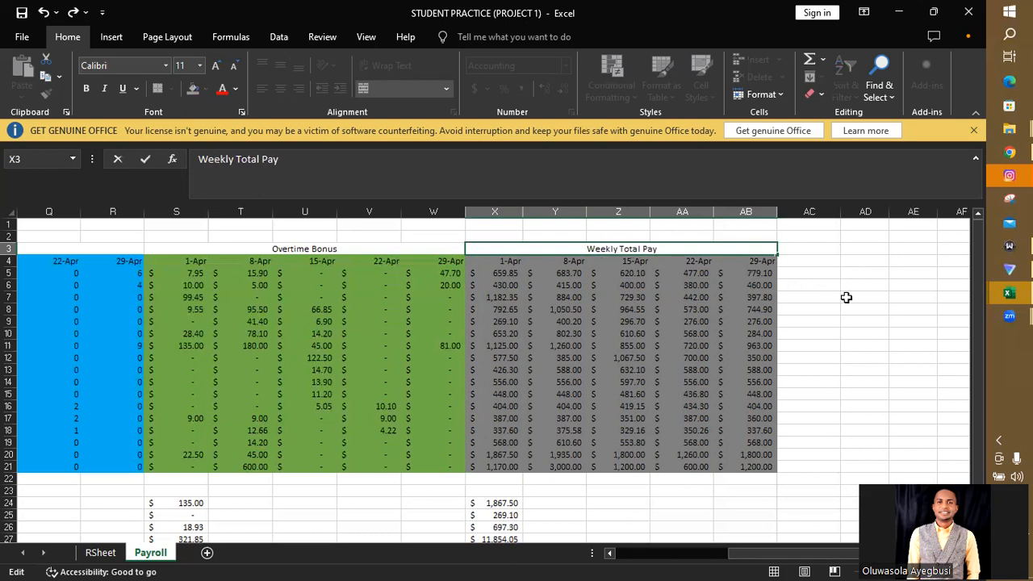
{"action": "key", "text": "Return"}
{"action": "mouse_move", "coordinate": [1009, 295]}
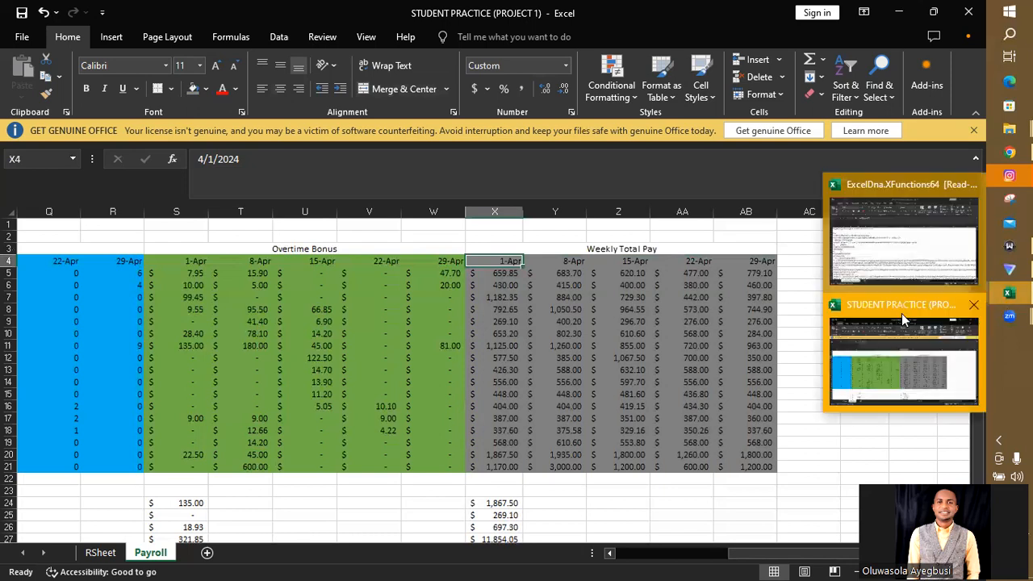
{"action": "left_click", "coordinate": [799, 345]}
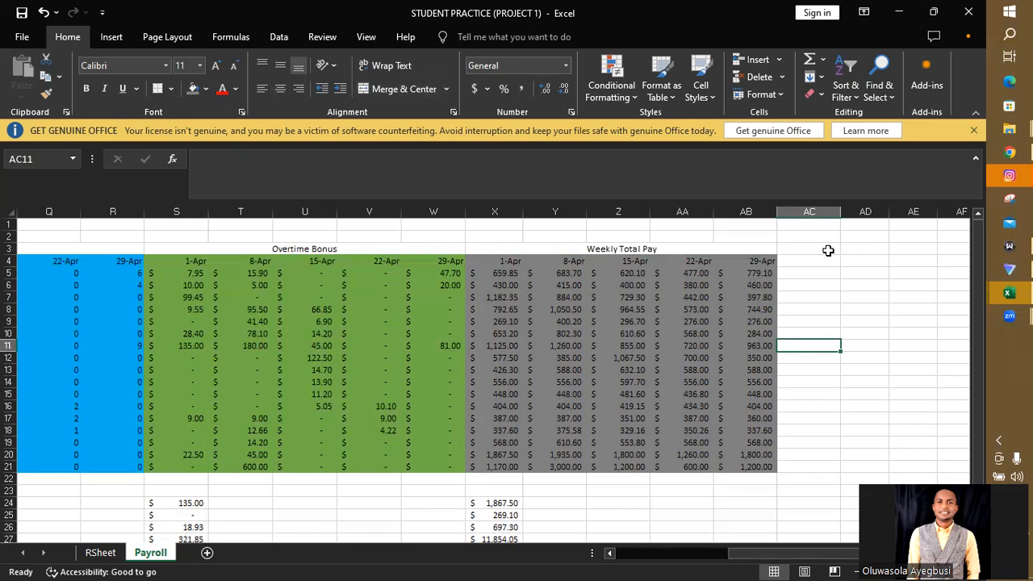
- Enter the heading April Pay in AD3
{"action": "left_click", "coordinate": [860, 247]}
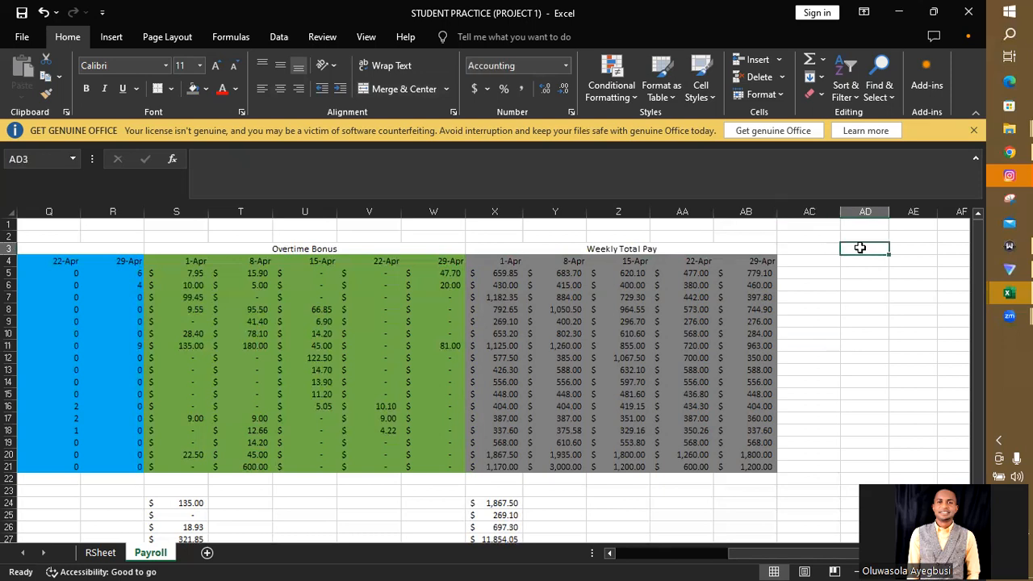
{"action": "type", "text": "April"}
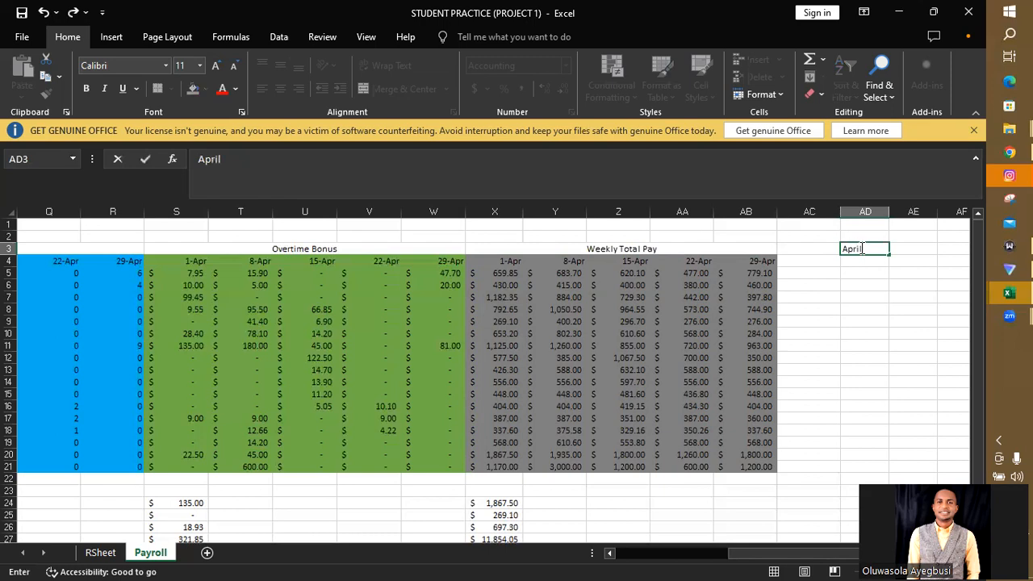
{"action": "type", "text": "Pay"}
{"action": "left_click", "coordinate": [941, 298]}
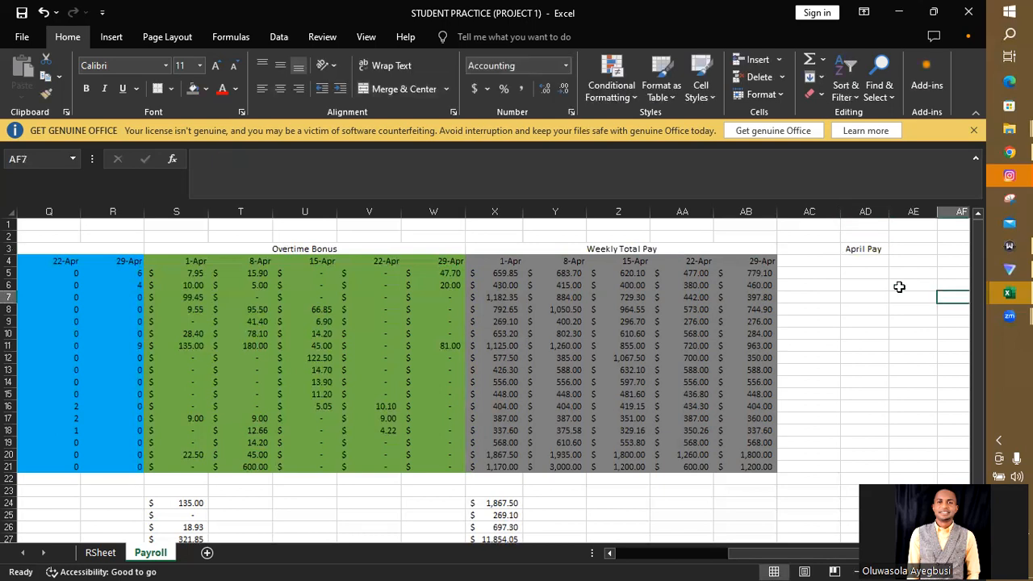
{"action": "left_click", "coordinate": [858, 265]}
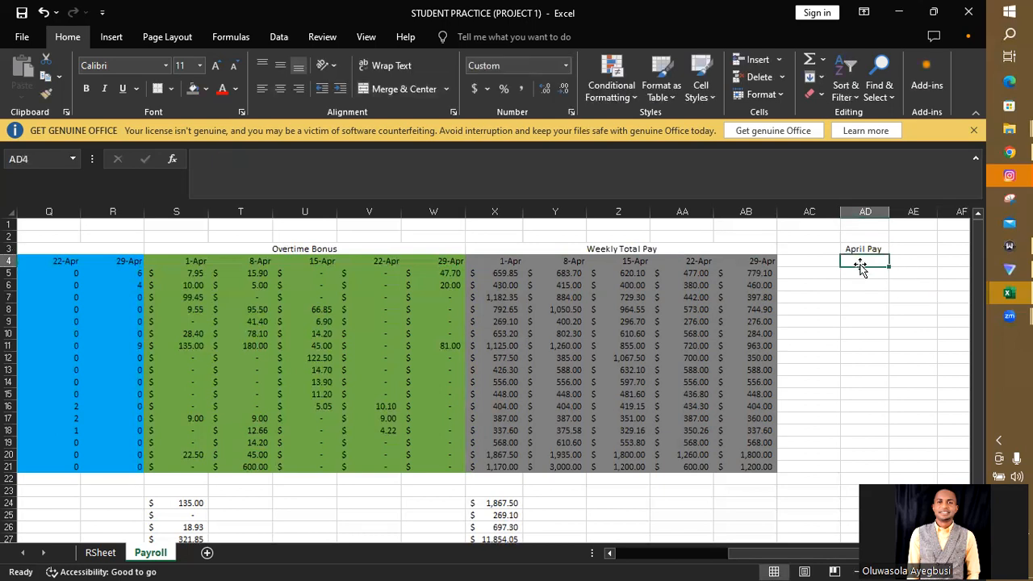
{"action": "type", "text": "="}
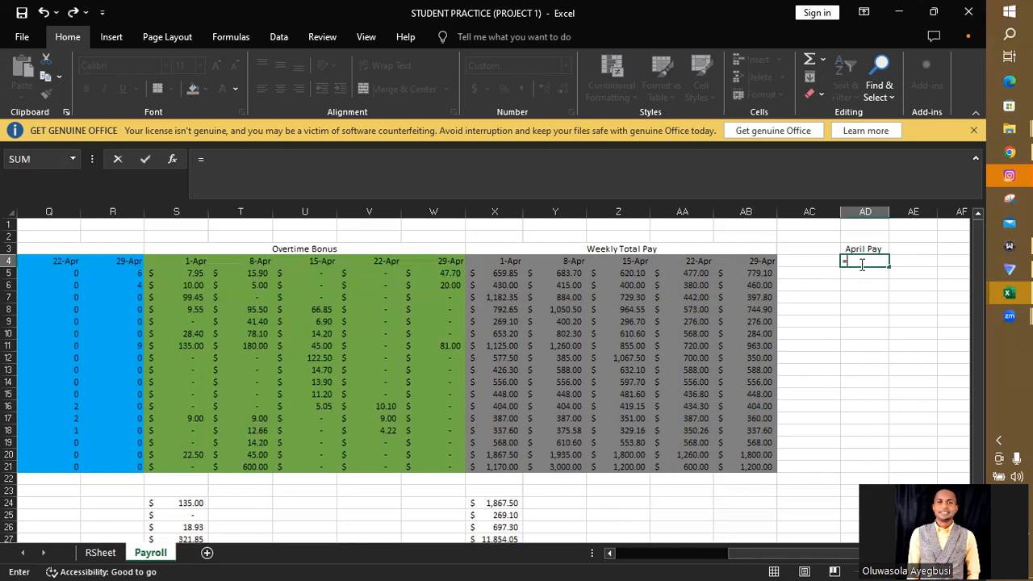
{"action": "type", "text": "sum"}
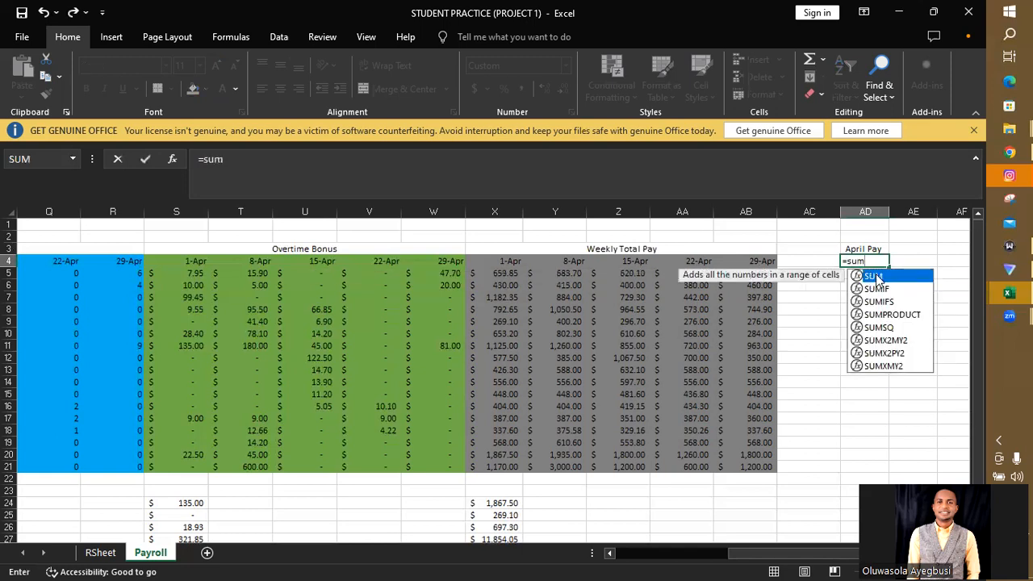
{"action": "double_click", "coordinate": [875, 277]}
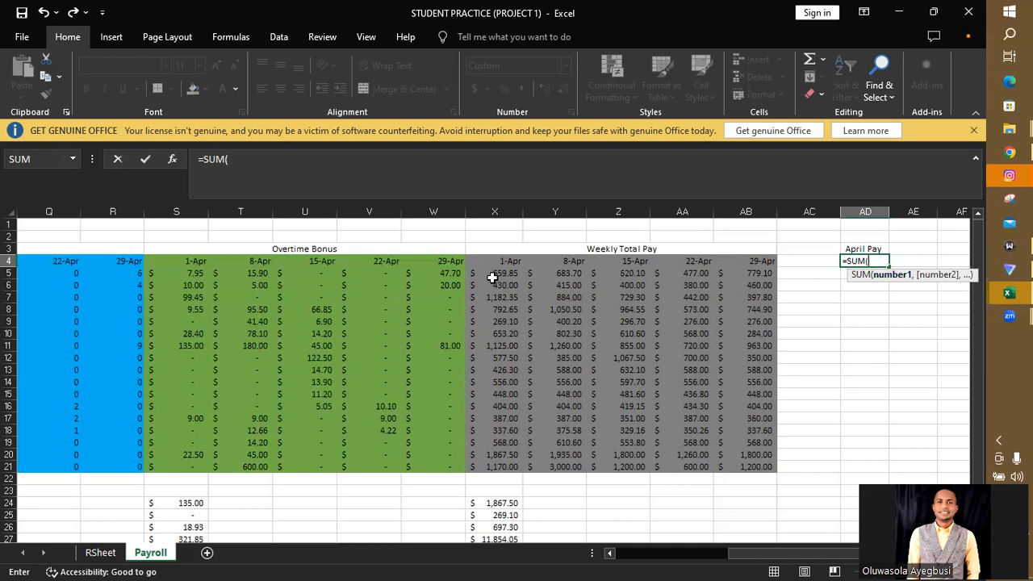
{"action": "key", "text": "BackSpace"}
{"action": "key", "text": "BackSpace"}
{"action": "key", "text": "BackSpace"}
{"action": "key", "text": "BackSpace"}
{"action": "key", "text": "BackSpace"}
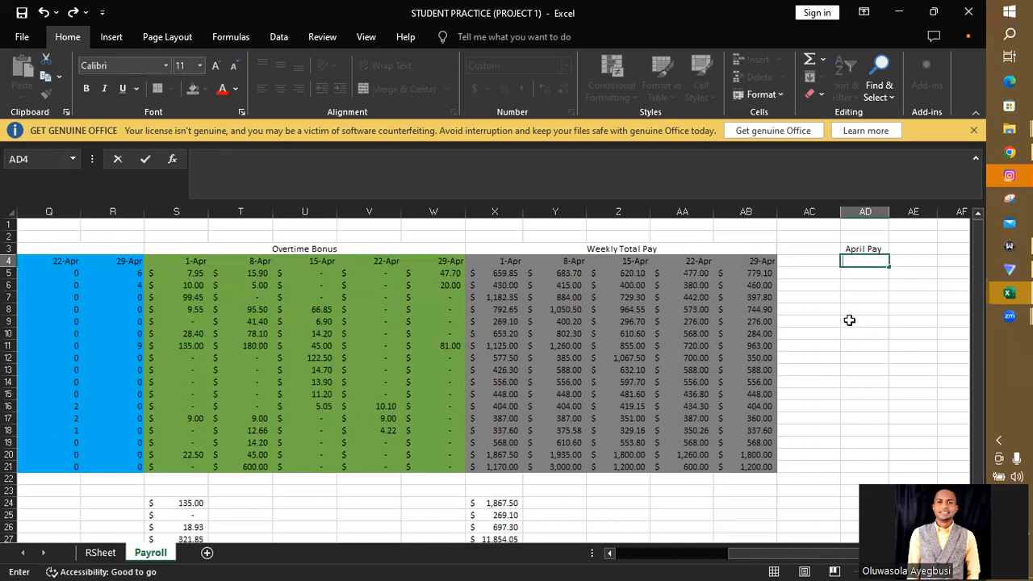
- Enter =SUM(X5:AB5) in AD5 and fill it down through AD21 to calculate each employee's April pay
{"action": "left_click", "coordinate": [853, 274]}
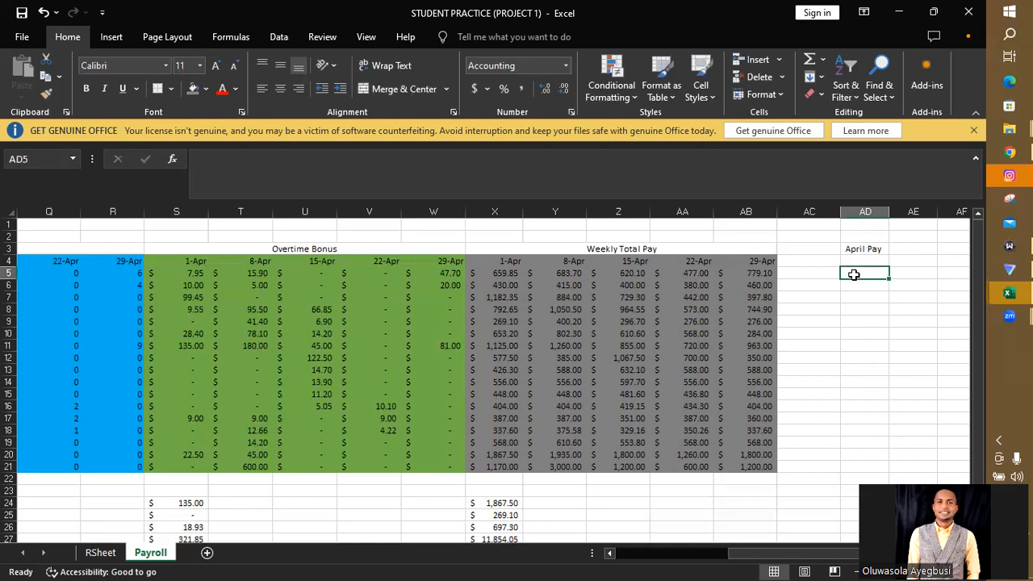
{"action": "type", "text": "=sum"}
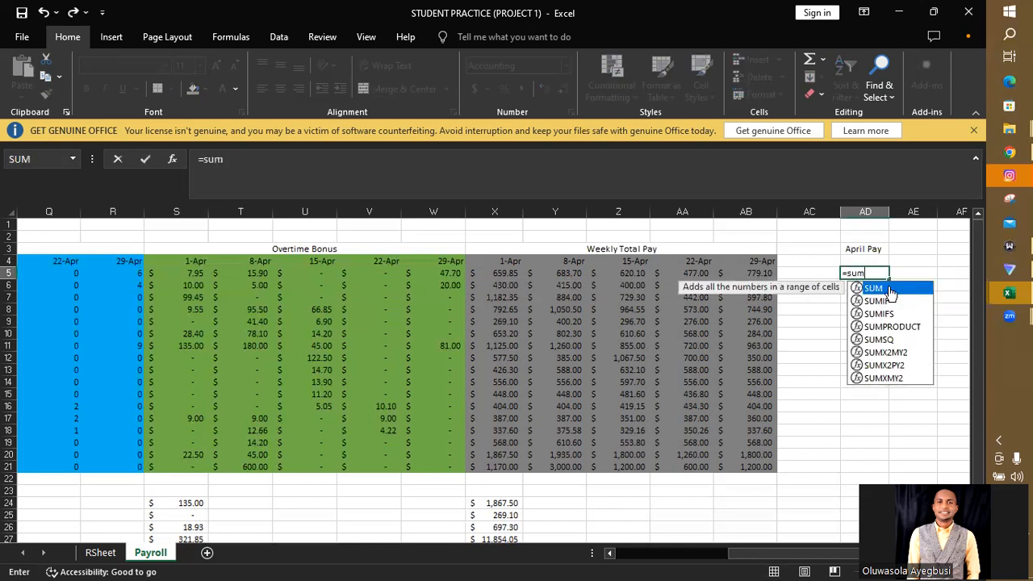
{"action": "double_click", "coordinate": [889, 291]}
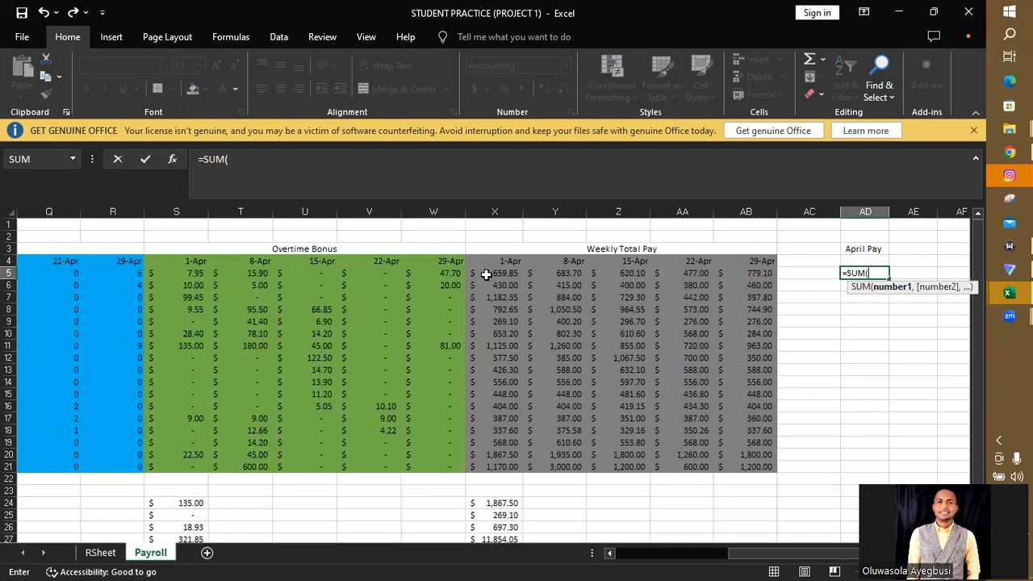
{"action": "left_click_drag", "start_coordinate": [487, 274], "coordinate": [734, 275]}
{"action": "type", "text": ")"}
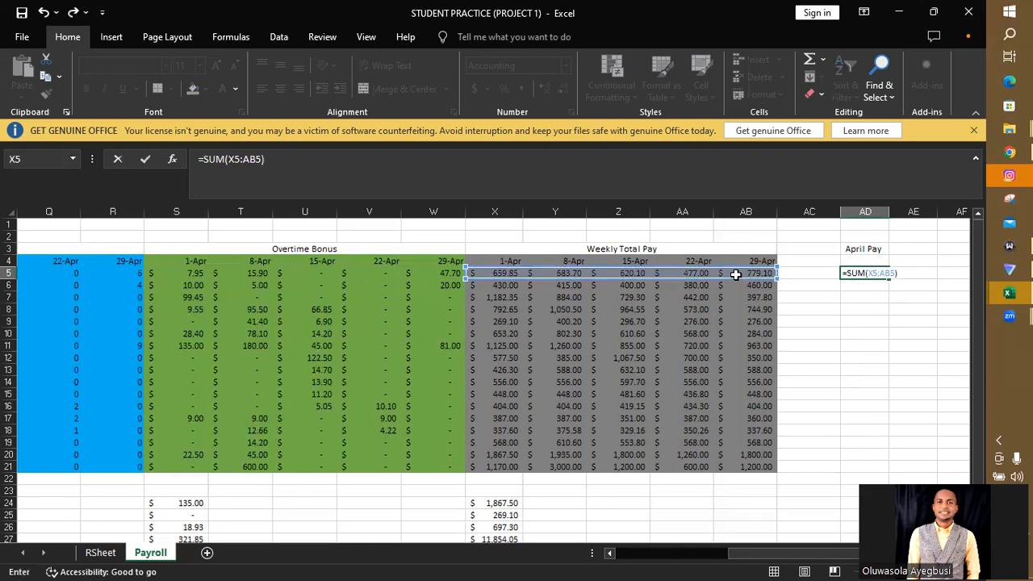
{"action": "key", "text": "Return"}
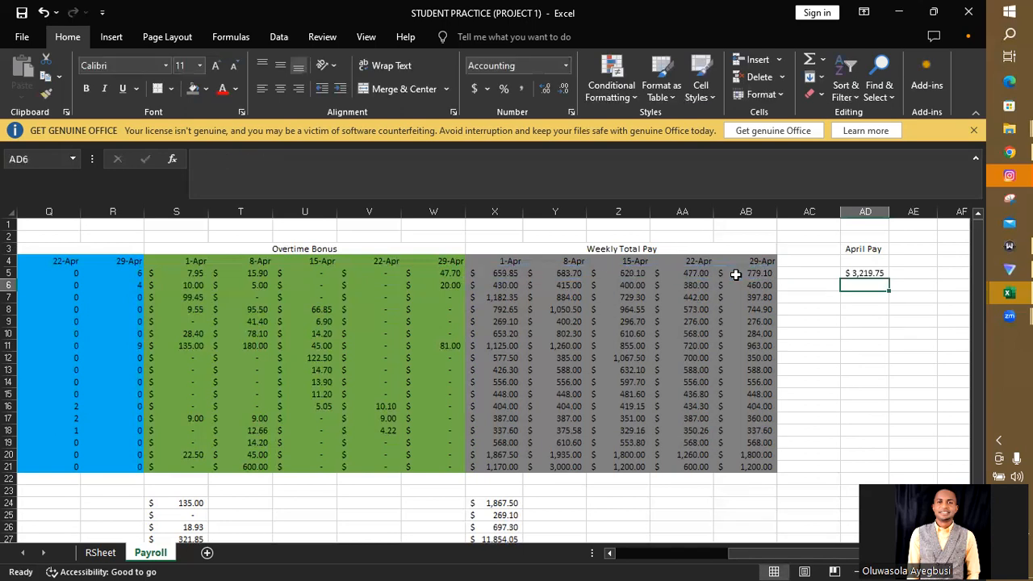
{"action": "left_click", "coordinate": [874, 274]}
{"action": "left_click_drag", "start_coordinate": [888, 279], "coordinate": [893, 475]}
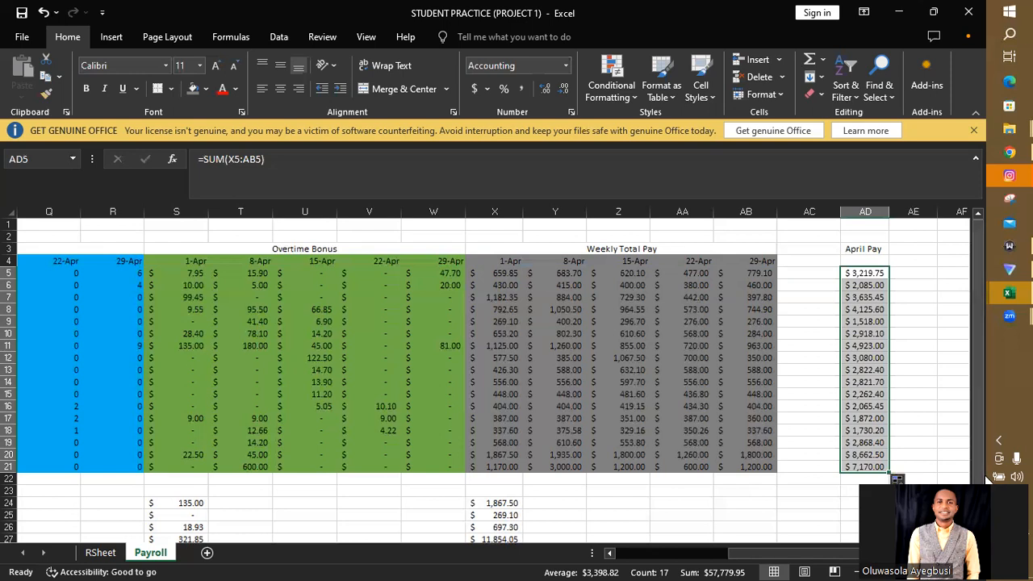
- Fill the Max, Min and Average formulas in D24:D26 across to column H for every Hours Worked week
{"action": "scroll", "coordinate": [484, 379], "scroll_direction": "down", "scroll_amount": 1}
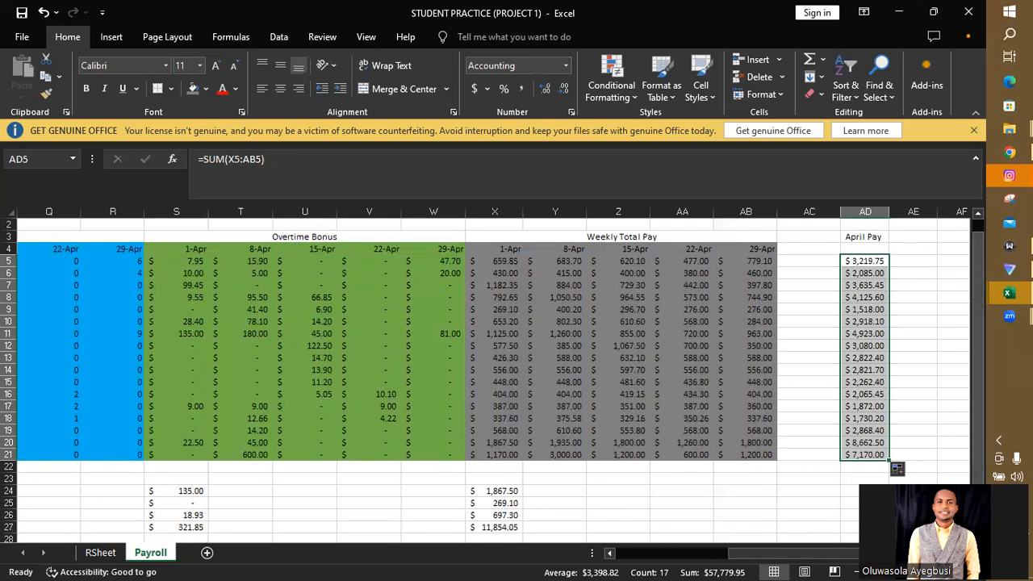
{"action": "left_click_drag", "start_coordinate": [779, 555], "coordinate": [384, 559]}
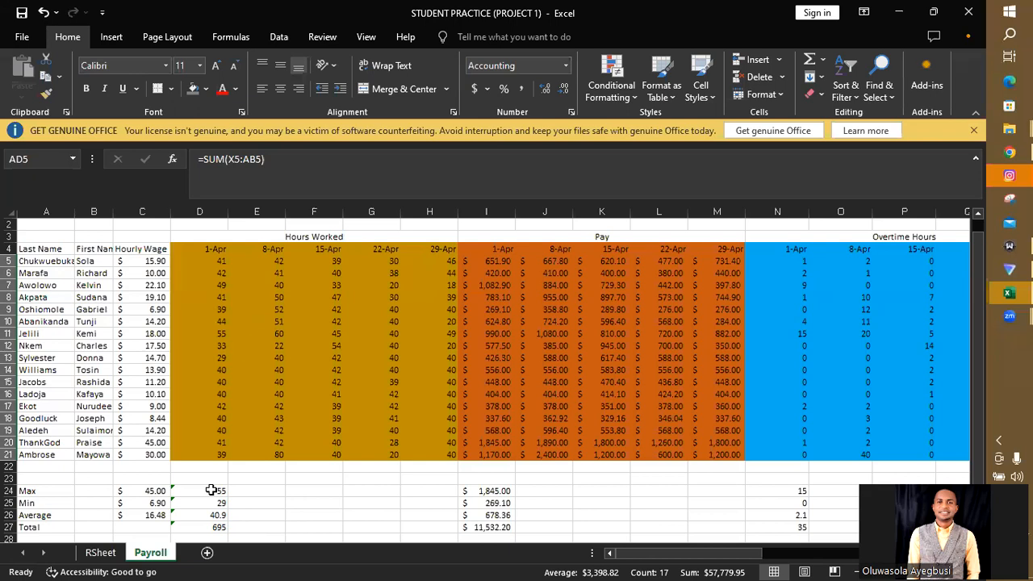
{"action": "left_click", "coordinate": [210, 490]}
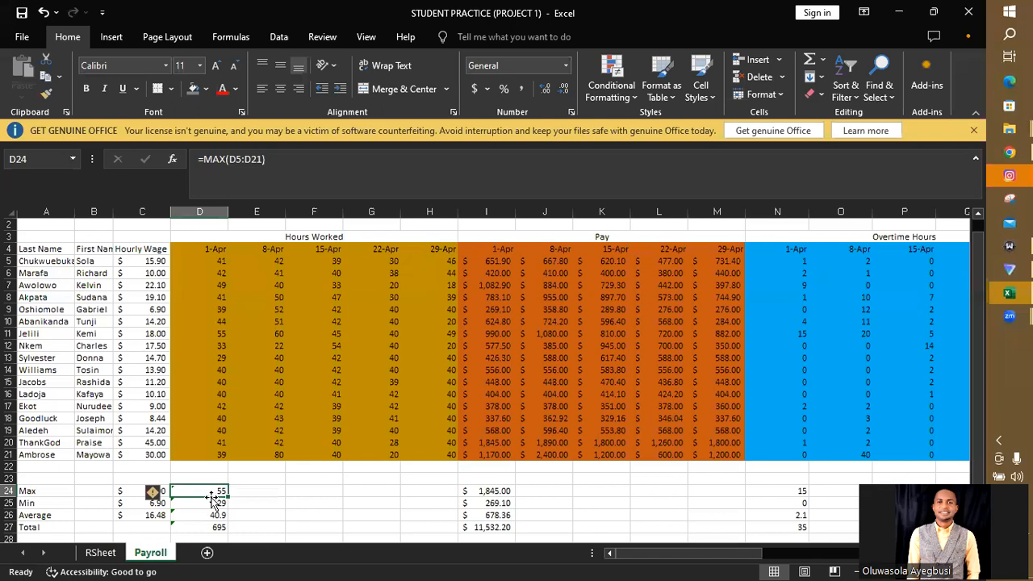
{"action": "left_click_drag", "start_coordinate": [209, 492], "coordinate": [442, 509]}
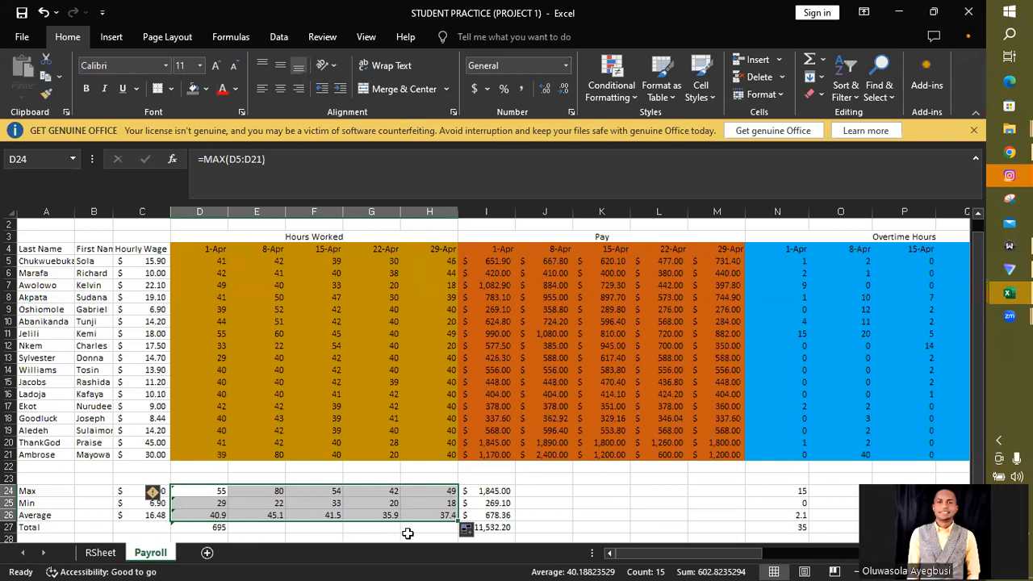
{"action": "left_click", "coordinate": [342, 538]}
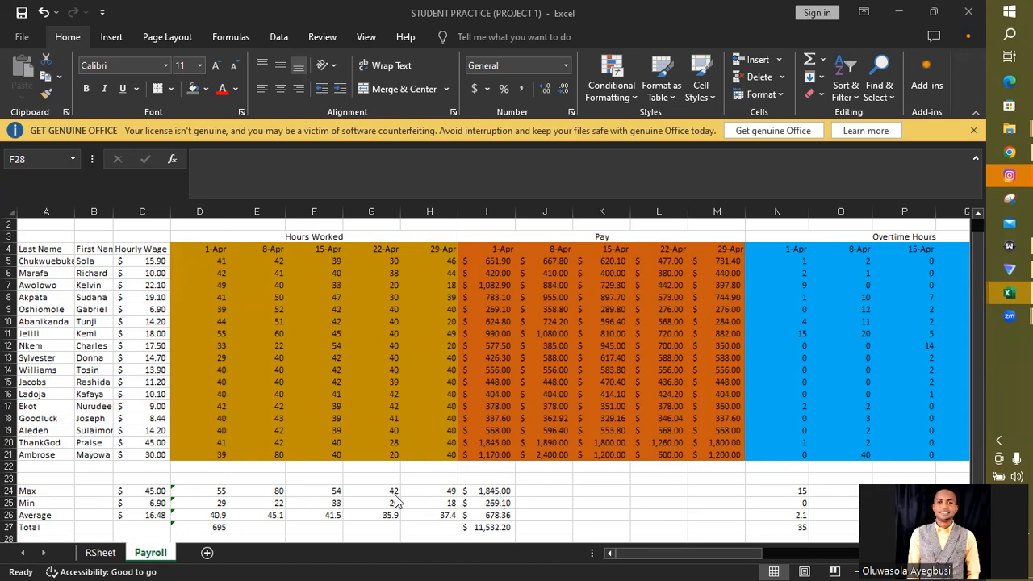
- Examine the summary formulas below the 1-Apr Pay and 8-Apr Hours Worked columns, including the range used by the Max formula in E24
{"action": "left_click", "coordinate": [548, 528]}
{"action": "key", "text": "Down"}
{"action": "key", "text": "Down"}
{"action": "key", "text": "Down"}
{"action": "key", "text": "Down"}
{"action": "key", "text": "Down"}
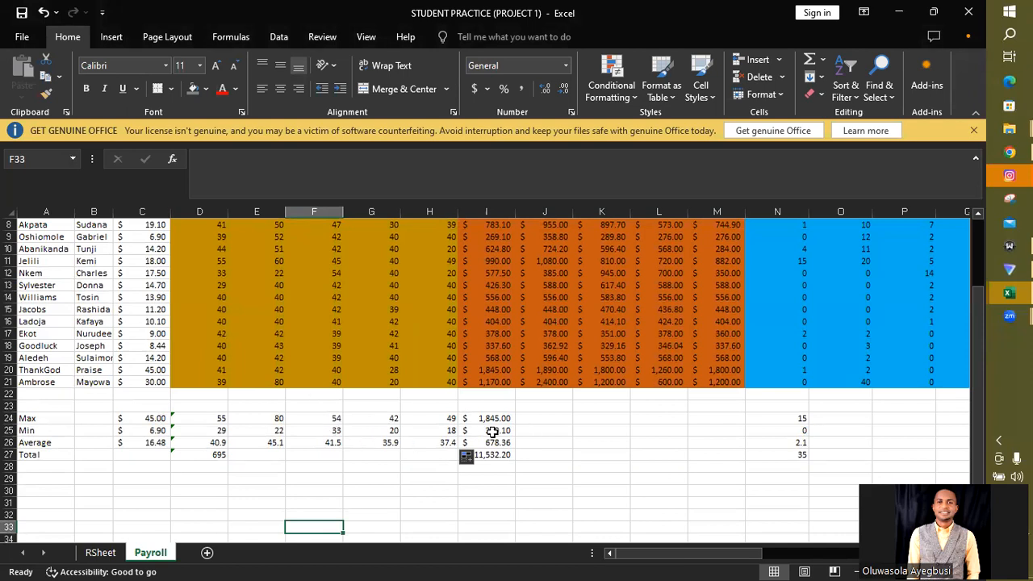
{"action": "left_click", "coordinate": [500, 417]}
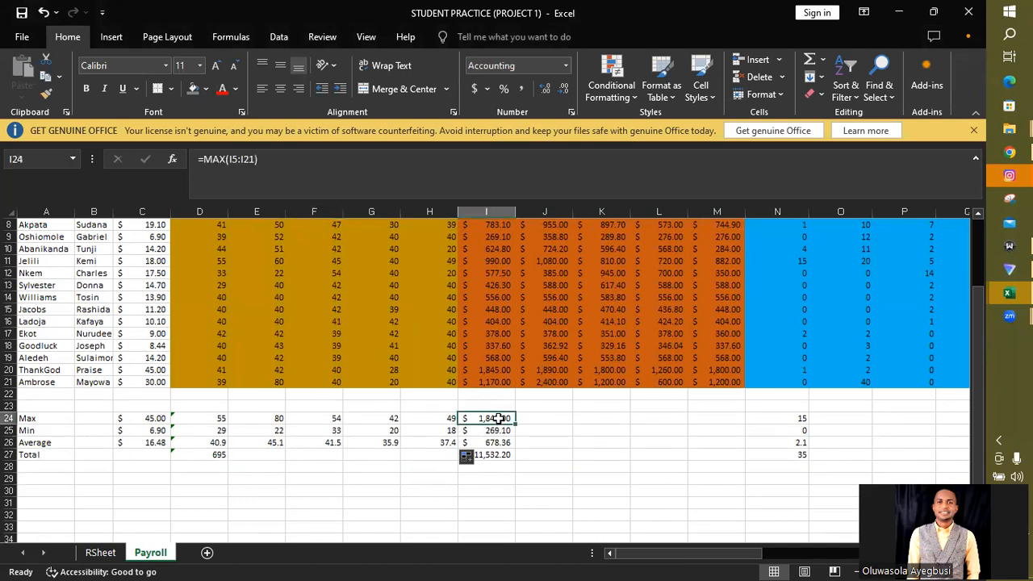
{"action": "left_click_drag", "start_coordinate": [499, 418], "coordinate": [498, 455]}
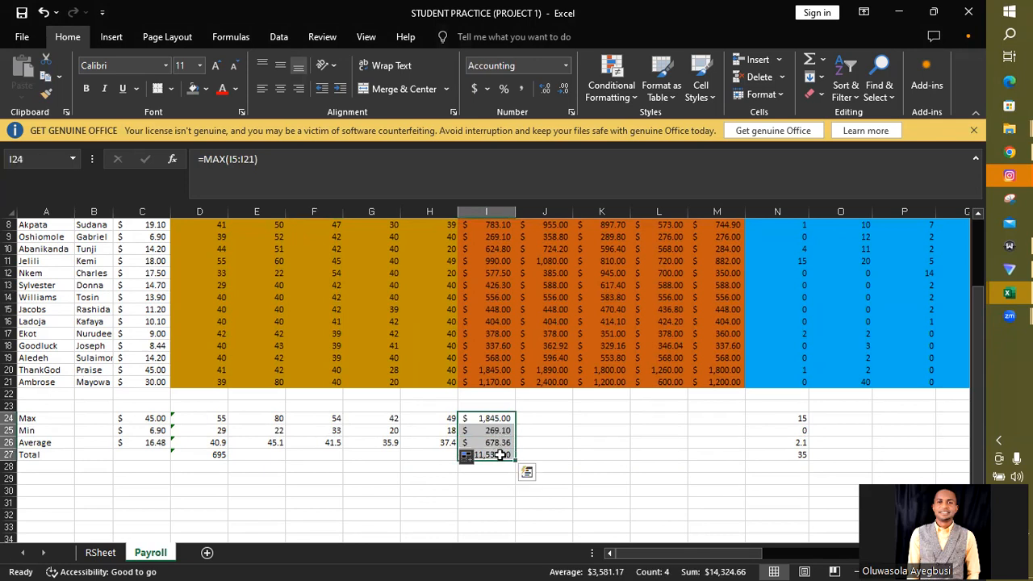
{"action": "left_click", "coordinate": [268, 418]}
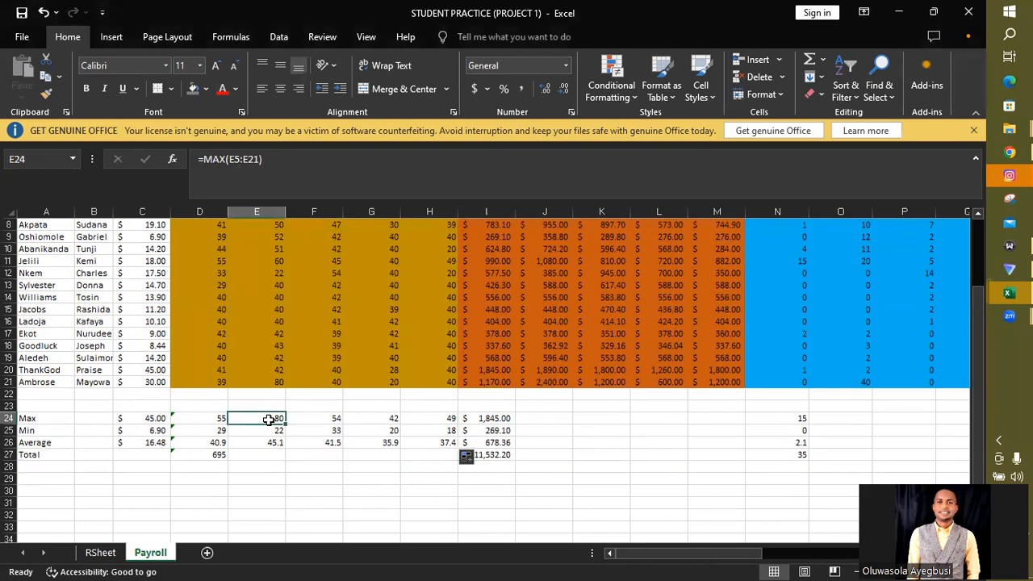
{"action": "left_click_drag", "start_coordinate": [270, 421], "coordinate": [270, 455]}
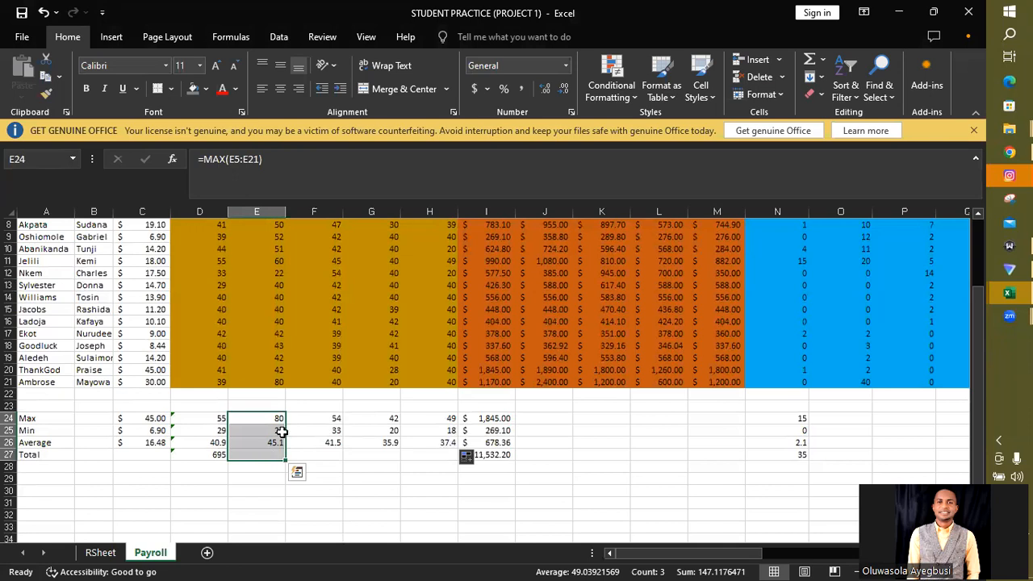
{"action": "left_click_drag", "start_coordinate": [295, 430], "coordinate": [271, 417]}
{"action": "double_click", "coordinate": [271, 417]}
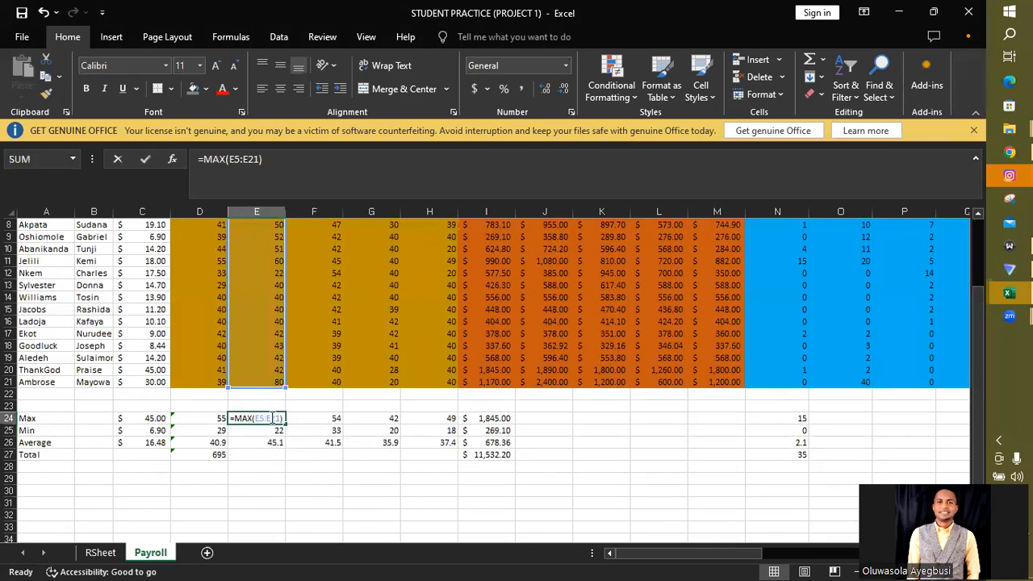
{"action": "key", "text": "Return"}
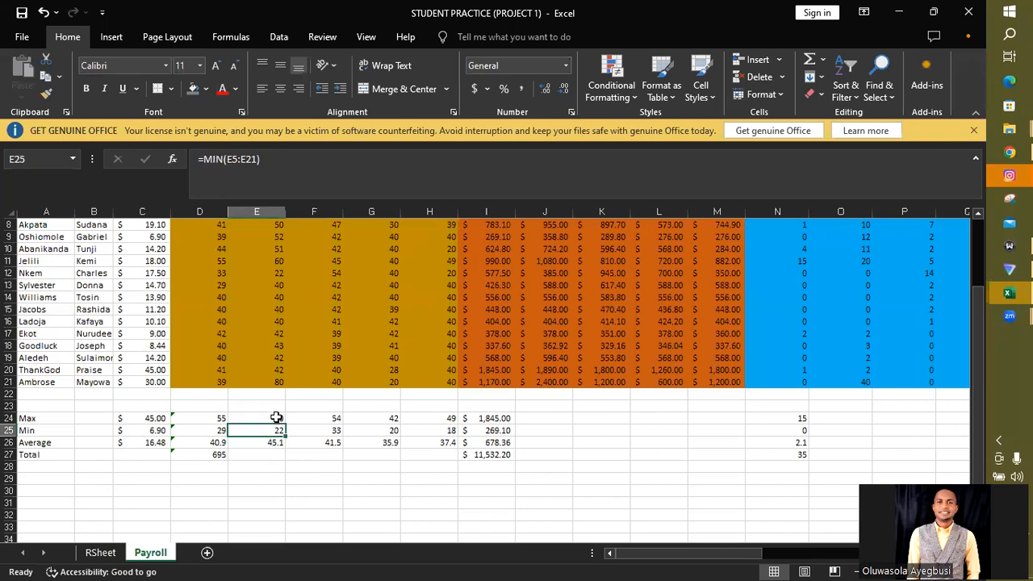
- Try filling the Max formulas in E24 and D24 down into the summary rows below, undoing each fill
{"action": "left_click", "coordinate": [275, 418]}
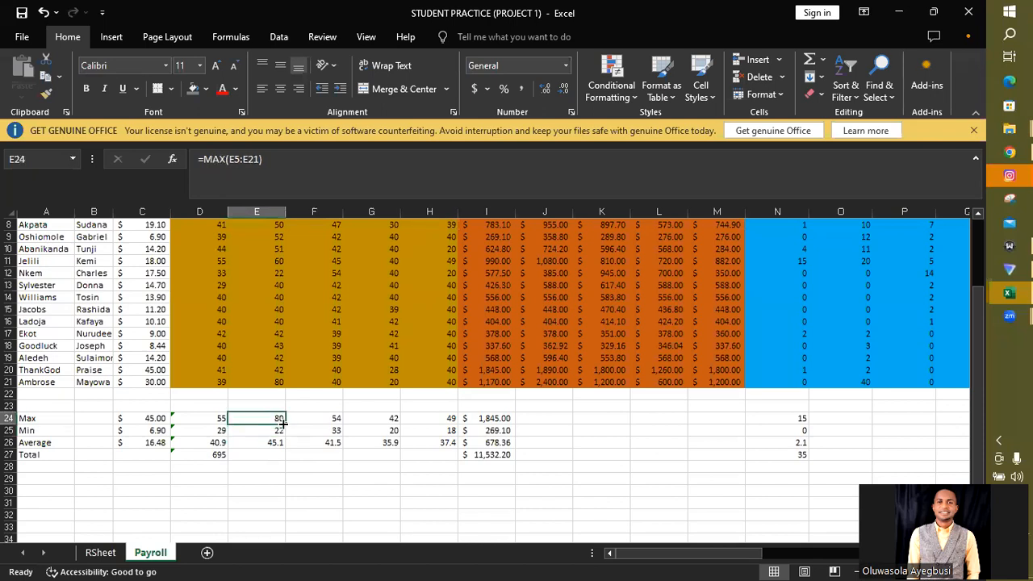
{"action": "left_click_drag", "start_coordinate": [282, 422], "coordinate": [285, 458]}
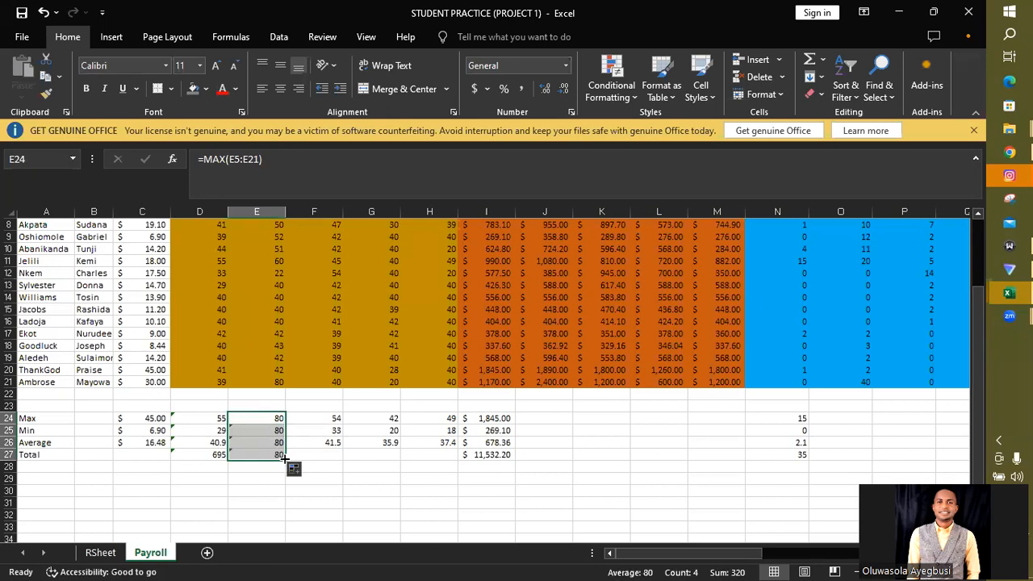
{"action": "key", "text": "ctrl+z"}
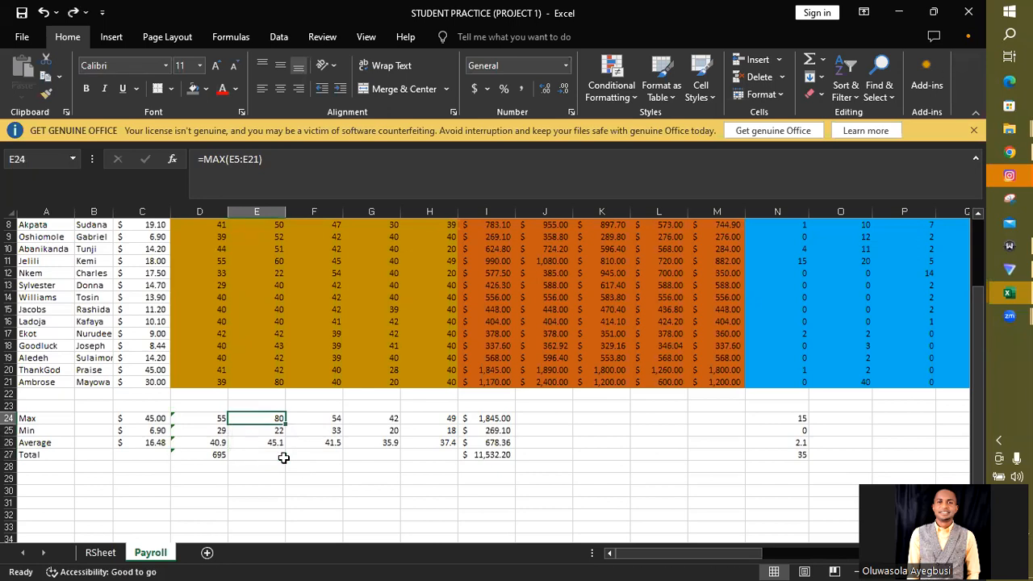
{"action": "left_click", "coordinate": [307, 444]}
{"action": "left_click", "coordinate": [276, 418]}
{"action": "left_click_drag", "start_coordinate": [283, 424], "coordinate": [284, 457]}
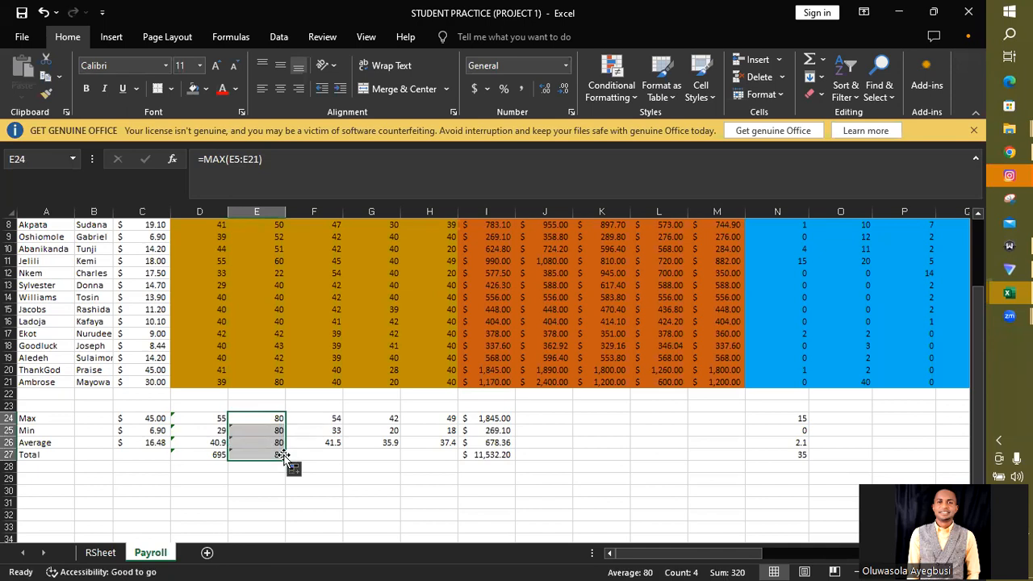
{"action": "key", "text": "ctrl+z"}
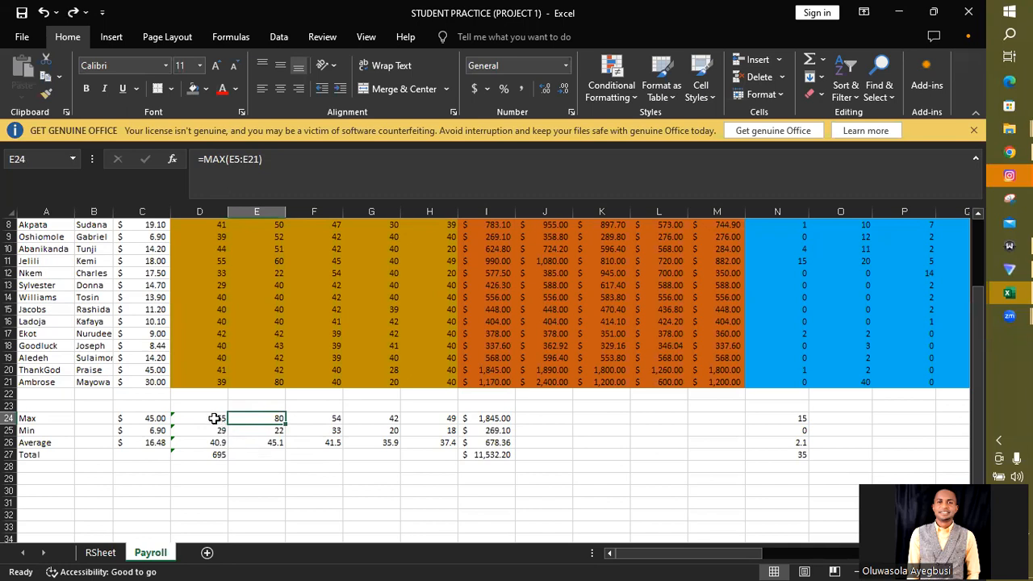
{"action": "left_click", "coordinate": [210, 417]}
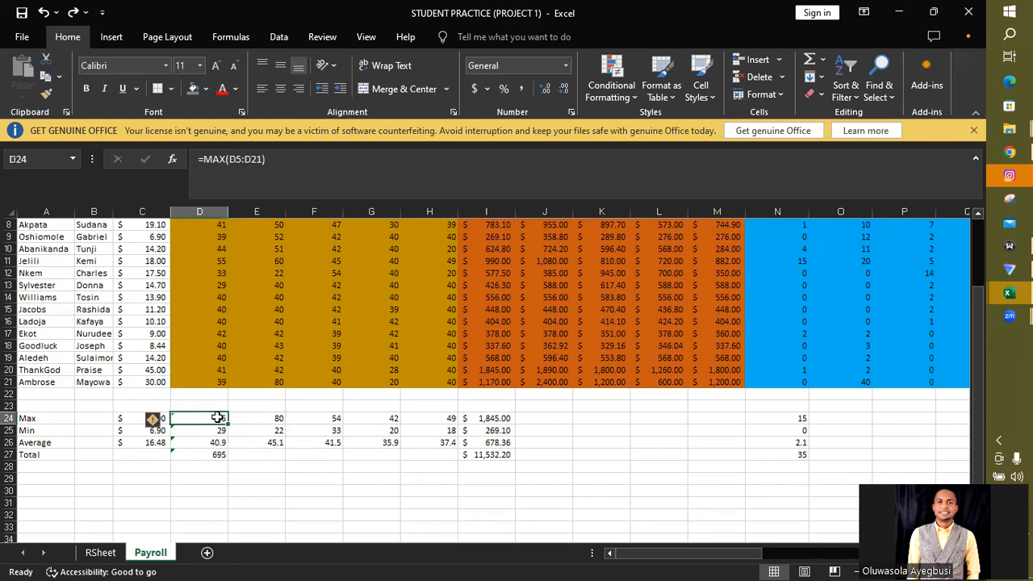
{"action": "left_click_drag", "start_coordinate": [228, 423], "coordinate": [231, 438]}
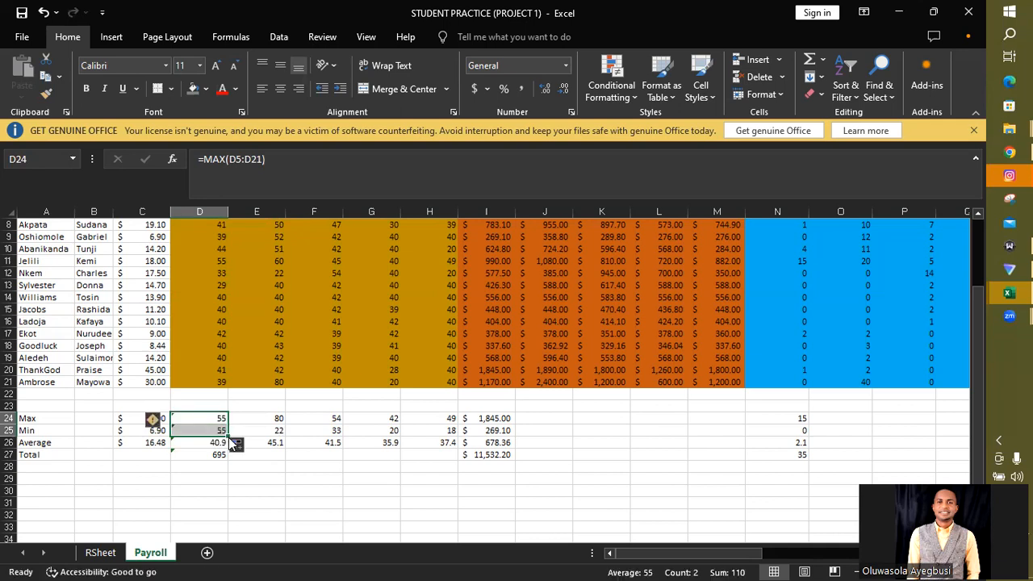
{"action": "key", "text": "ctrl+z"}
{"action": "left_click", "coordinate": [257, 489]}
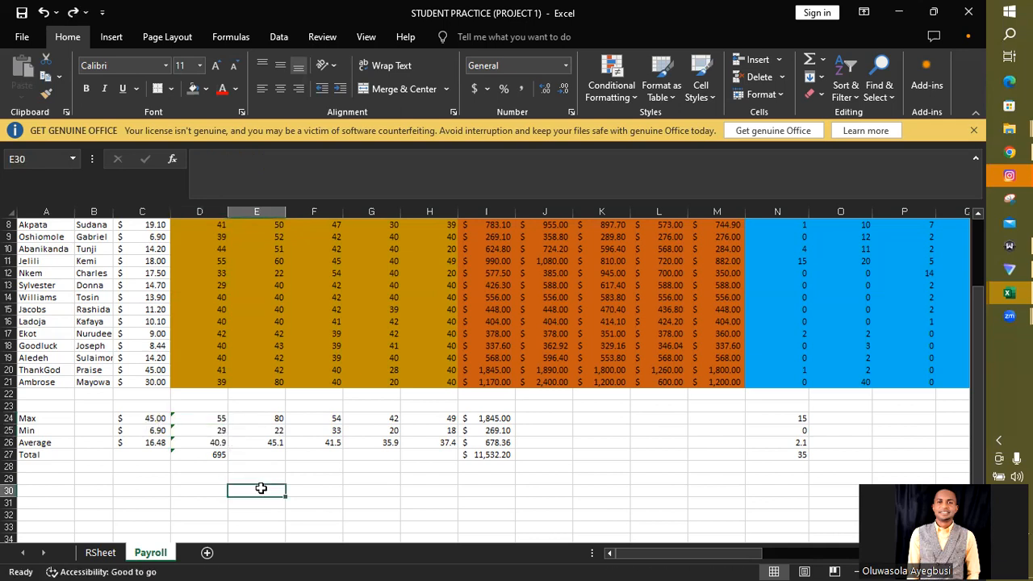
- Fill the Max, Min, Average and Total formulas in D24:D27, I24:I27 and N24:N27 across to columns H, M and R respectively
{"action": "left_click_drag", "start_coordinate": [208, 417], "coordinate": [444, 446]}
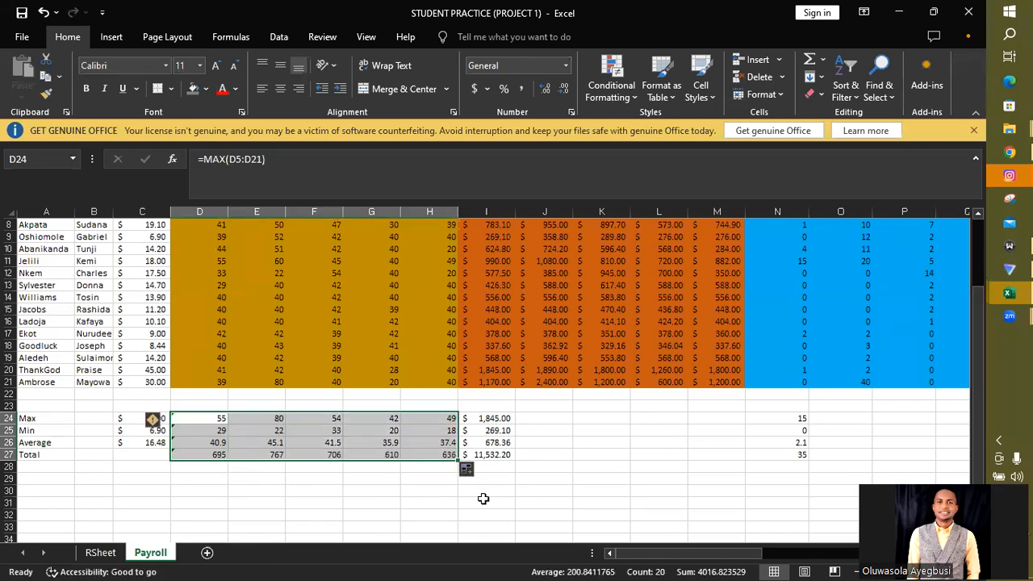
{"action": "left_click", "coordinate": [492, 418]}
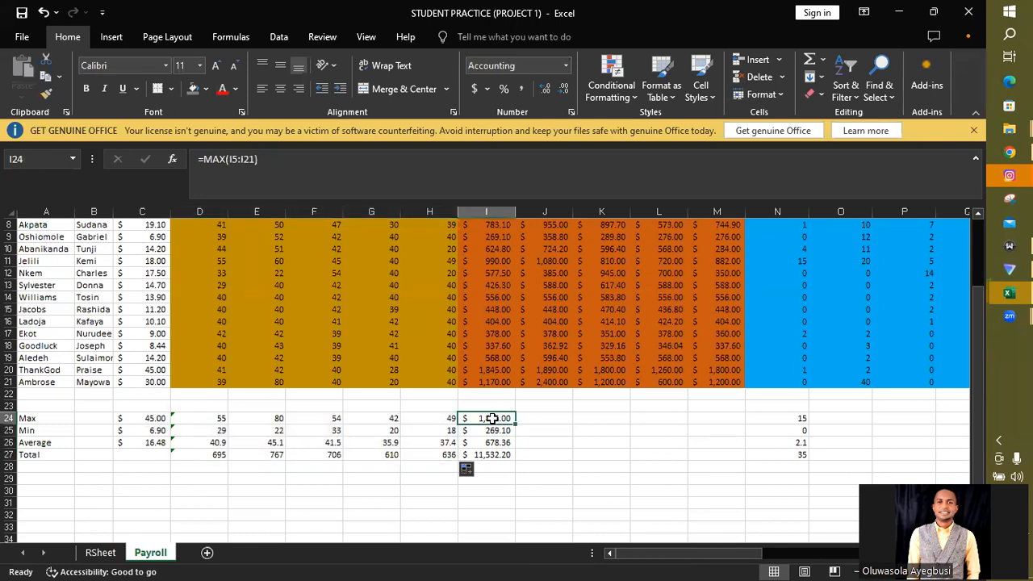
{"action": "left_click_drag", "start_coordinate": [492, 418], "coordinate": [728, 428]}
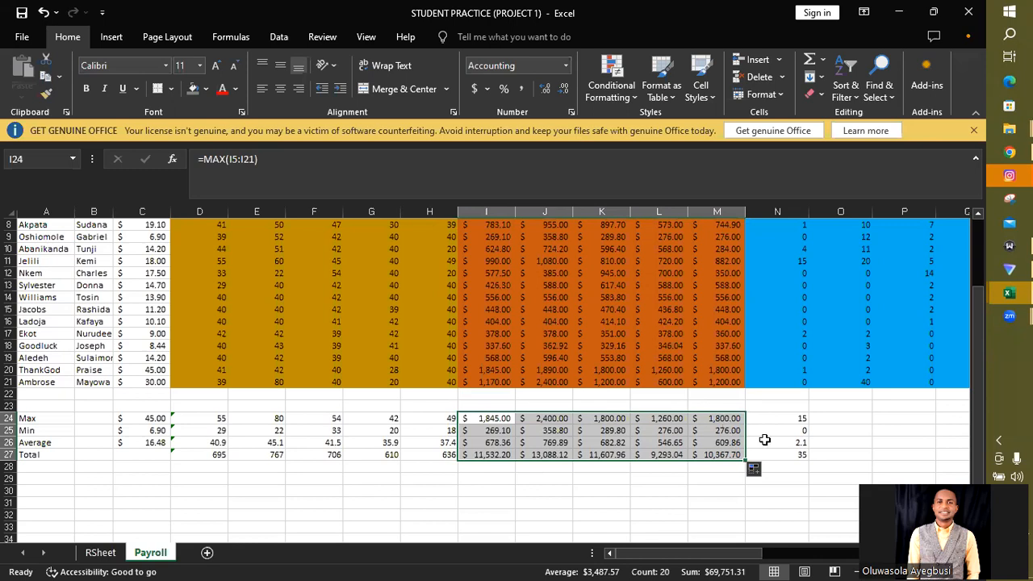
{"action": "left_click_drag", "start_coordinate": [744, 556], "coordinate": [788, 558]}
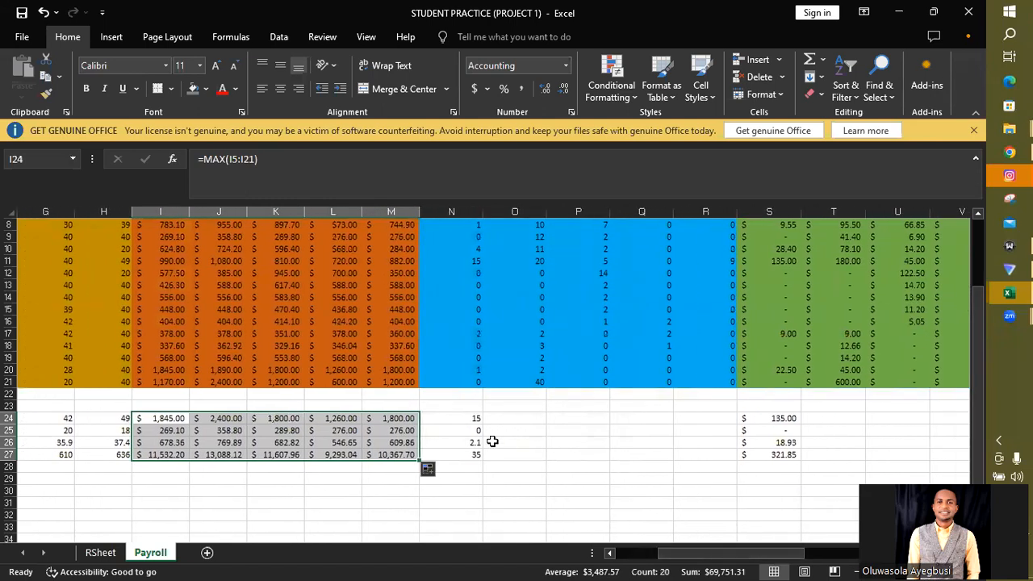
{"action": "left_click_drag", "start_coordinate": [469, 421], "coordinate": [719, 436]}
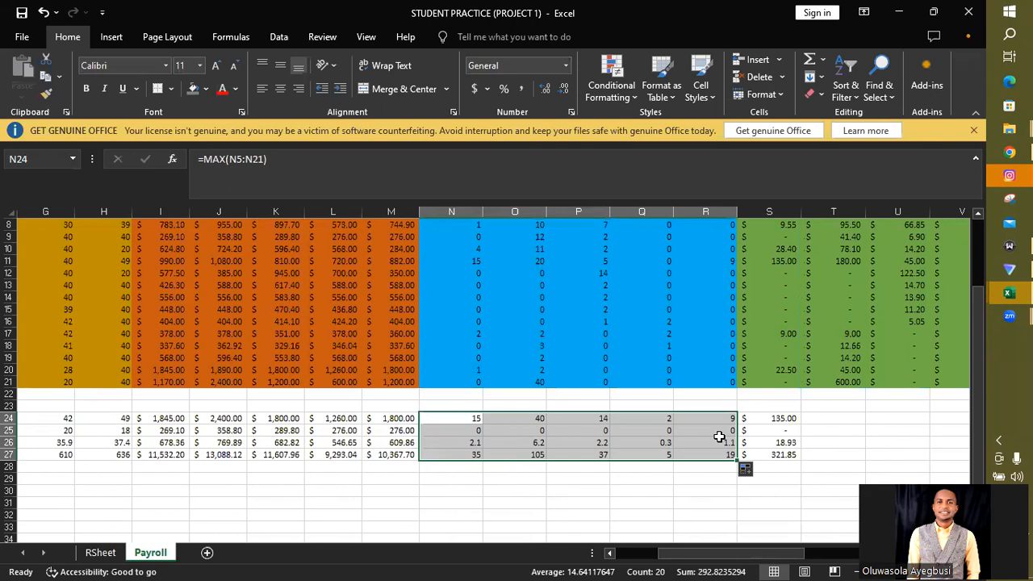
- Fill the summary formulas in S24:S27 across to AD27 and autofit the width of column AD
{"action": "left_click", "coordinate": [788, 417]}
{"action": "left_click_drag", "start_coordinate": [788, 417], "coordinate": [779, 446]}
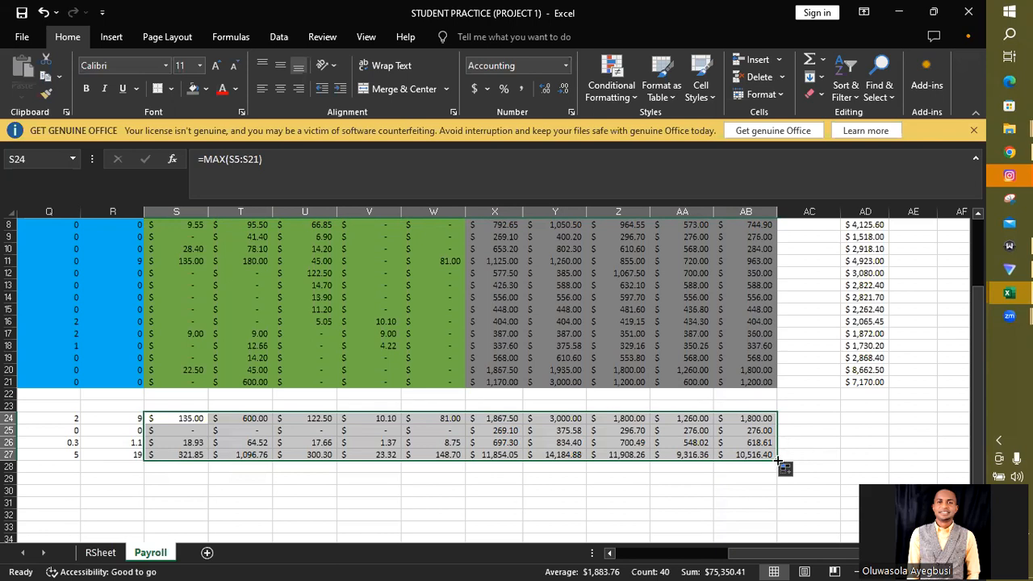
{"action": "left_click_drag", "start_coordinate": [777, 460], "coordinate": [841, 452]}
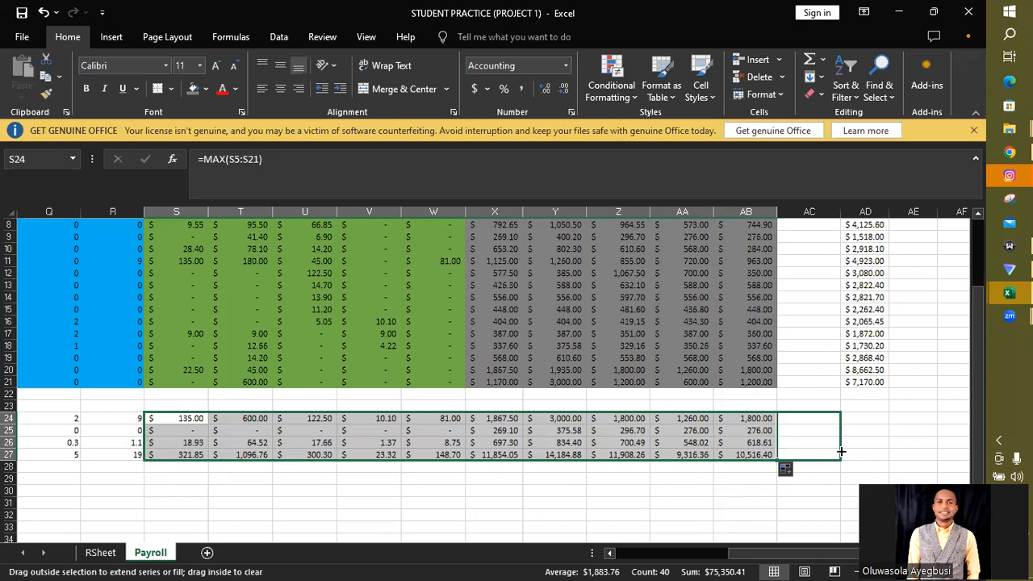
{"action": "left_click_drag", "start_coordinate": [840, 451], "coordinate": [840, 454]}
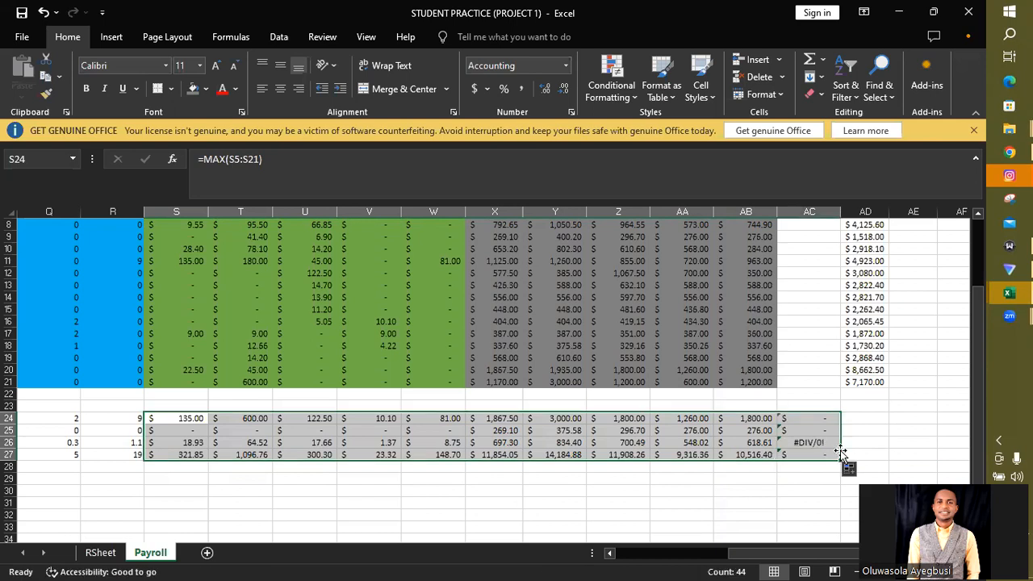
{"action": "left_click_drag", "start_coordinate": [841, 461], "coordinate": [872, 461]}
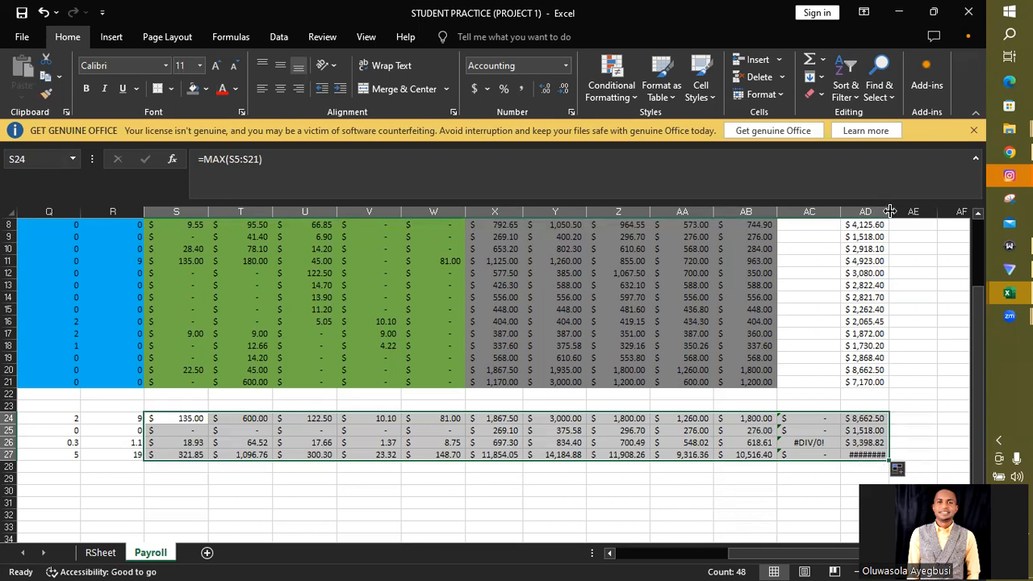
{"action": "double_click", "coordinate": [889, 210]}
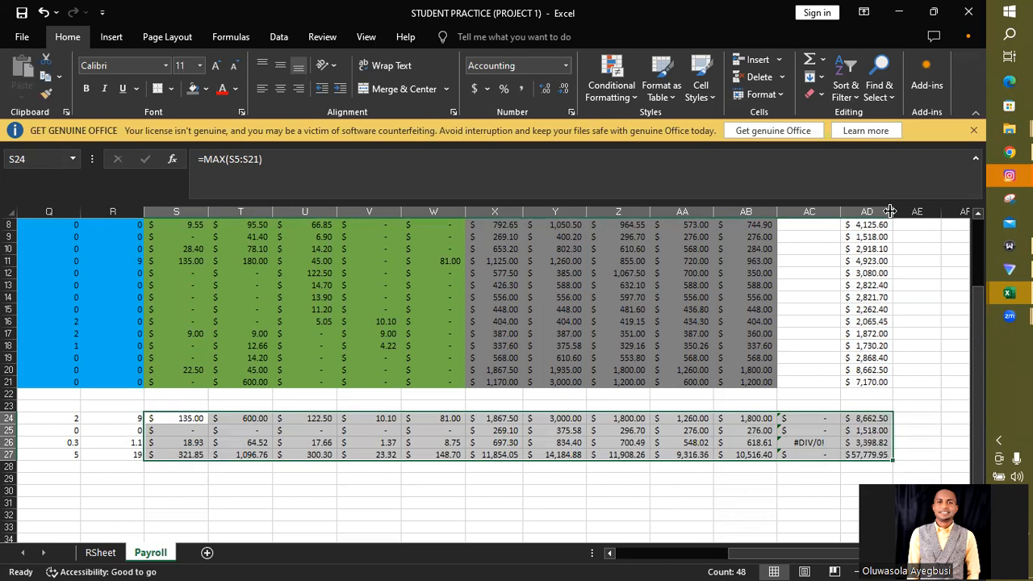
- Clear the unneeded summary formulas from AC24:AC27 in the blank column before April Pay
{"action": "left_click", "coordinate": [803, 418]}
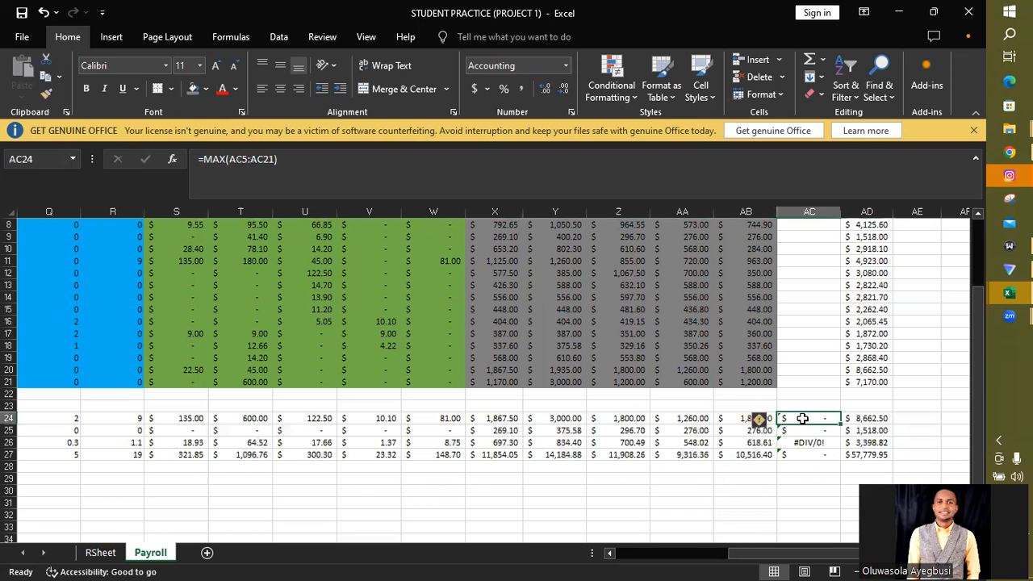
{"action": "key", "text": "shift+Down"}
{"action": "key", "text": "shift+Down"}
{"action": "key", "text": "shift+Down"}
{"action": "key", "text": "Delete"}
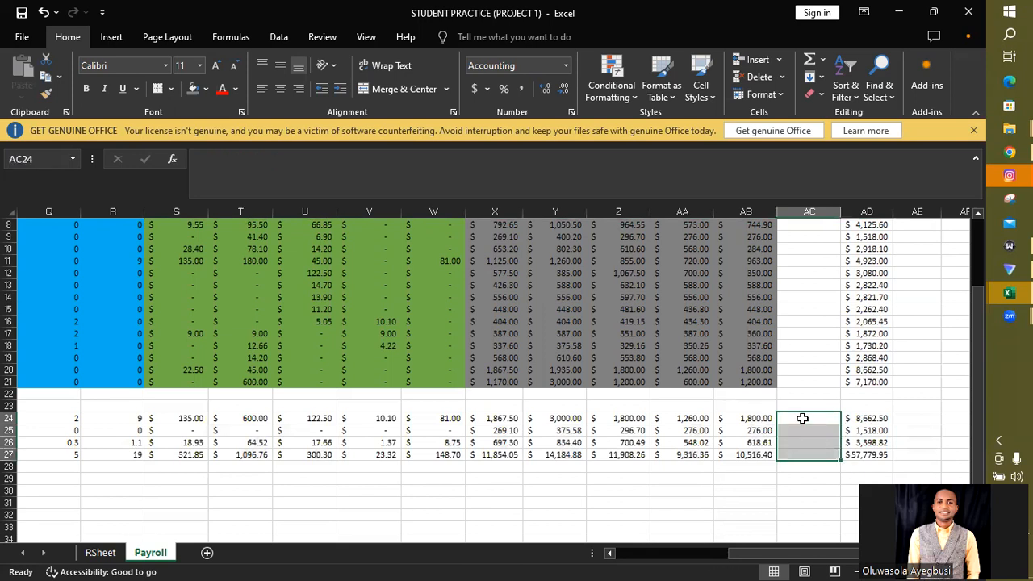
{"action": "left_click", "coordinate": [731, 516]}
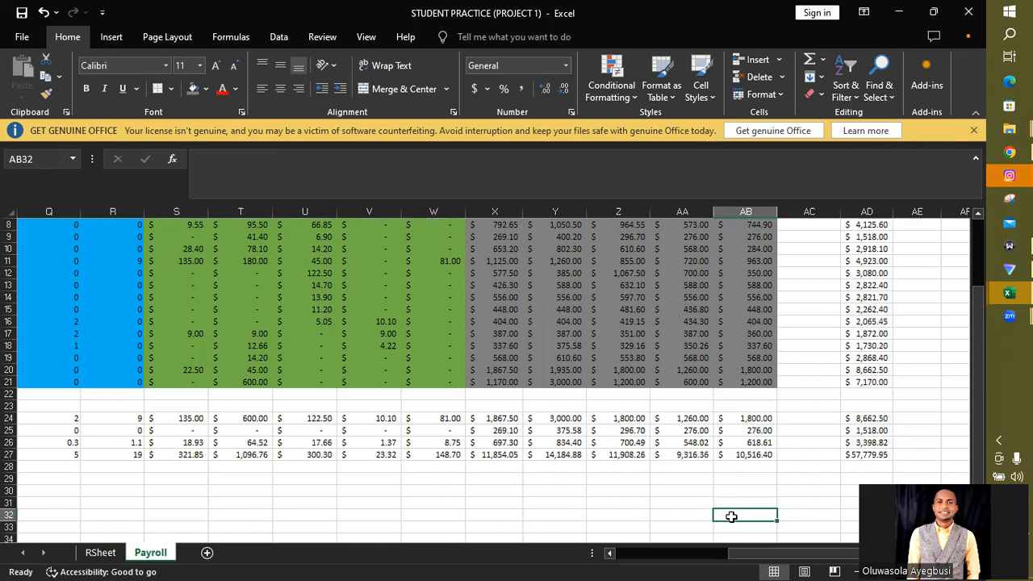
- Check the Max formula for the April Pay column in AD24
{"action": "left_click_drag", "start_coordinate": [734, 553], "coordinate": [780, 554]}
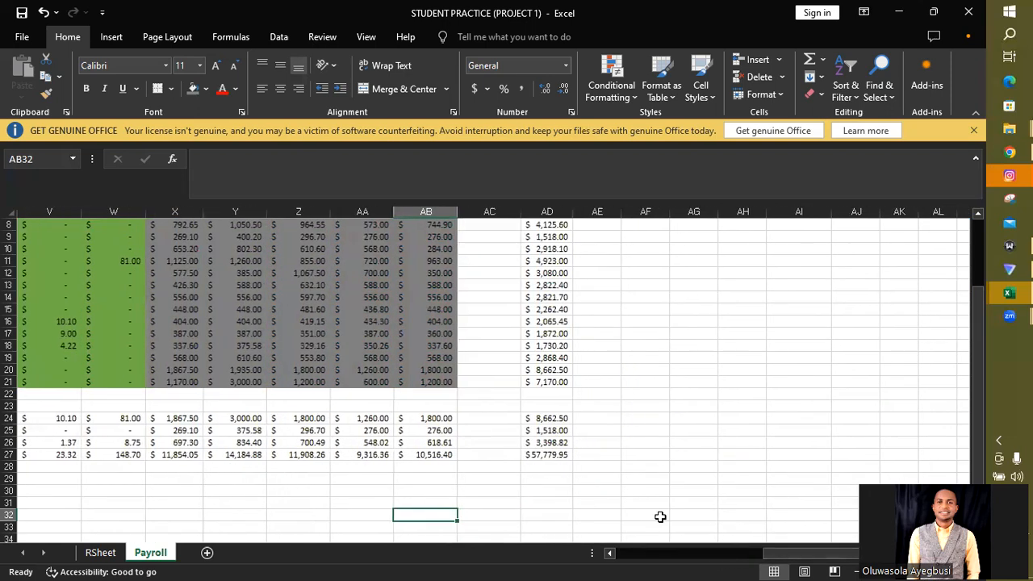
{"action": "left_click", "coordinate": [548, 419]}
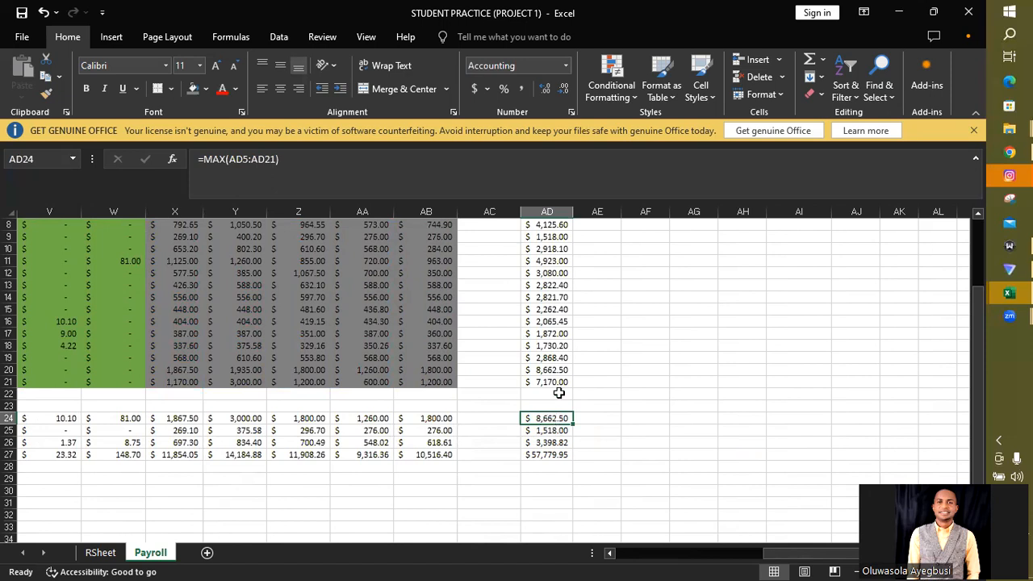
- Clear the contents of AI3 and the leftover Total Pay heading in AJ3
{"action": "left_click_drag", "start_coordinate": [559, 382], "coordinate": [551, 272]}
{"action": "left_click", "coordinate": [791, 248]}
{"action": "key", "text": "Delete"}
{"action": "left_click", "coordinate": [867, 249]}
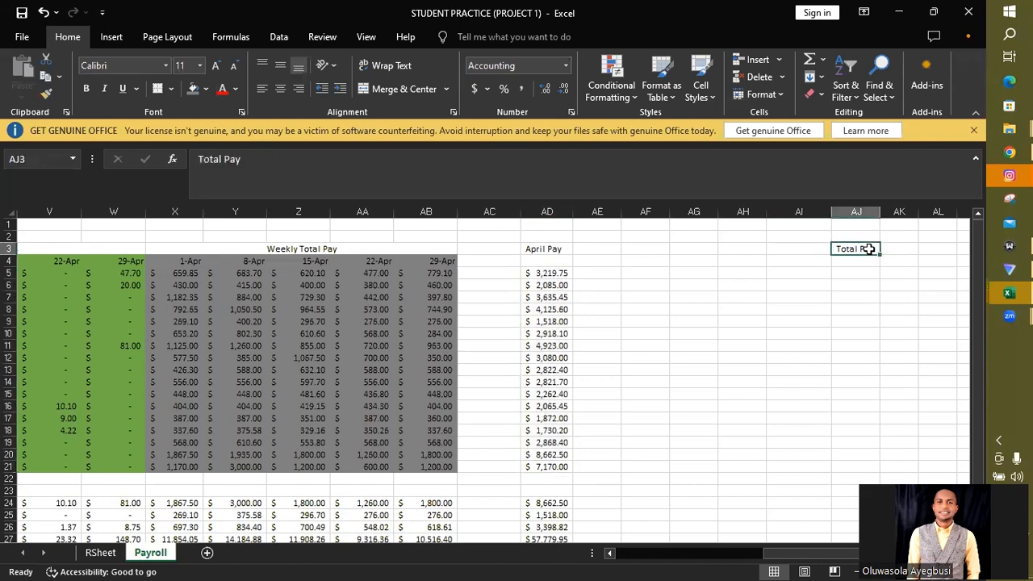
{"action": "key", "text": "Delete"}
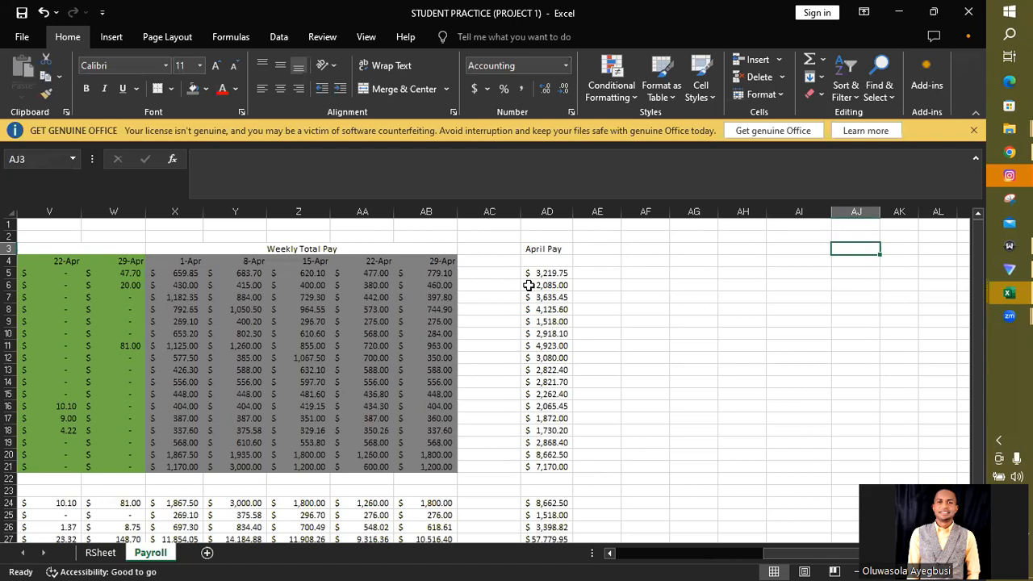
- Apply a Top 10% conditional formatting rule with Light Red Fill with Dark Red Text to the April Pay values in AD5:AD21
{"action": "left_click_drag", "start_coordinate": [546, 272], "coordinate": [547, 467]}
{"action": "left_click", "coordinate": [615, 91]}
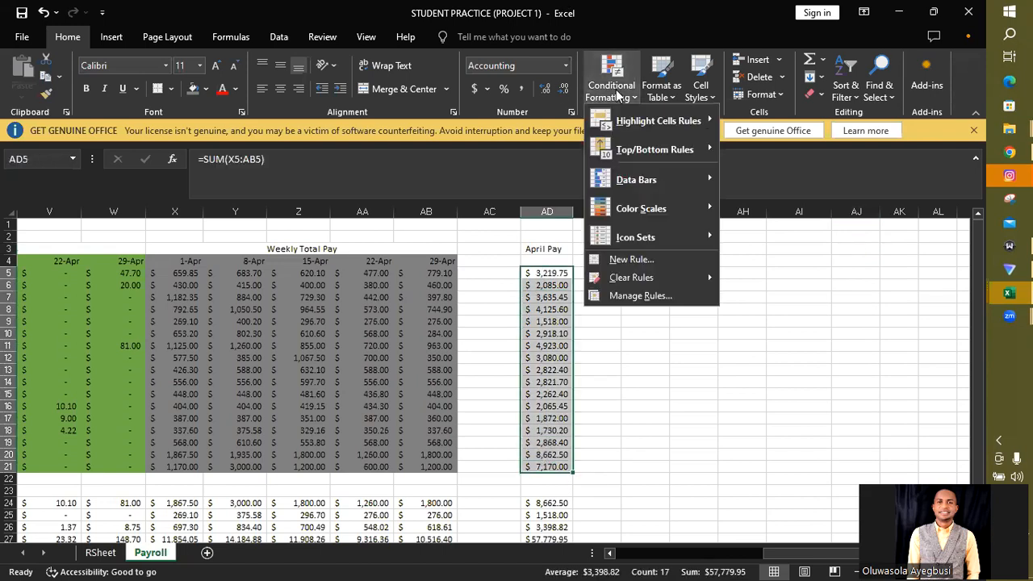
{"action": "mouse_move", "coordinate": [670, 151]}
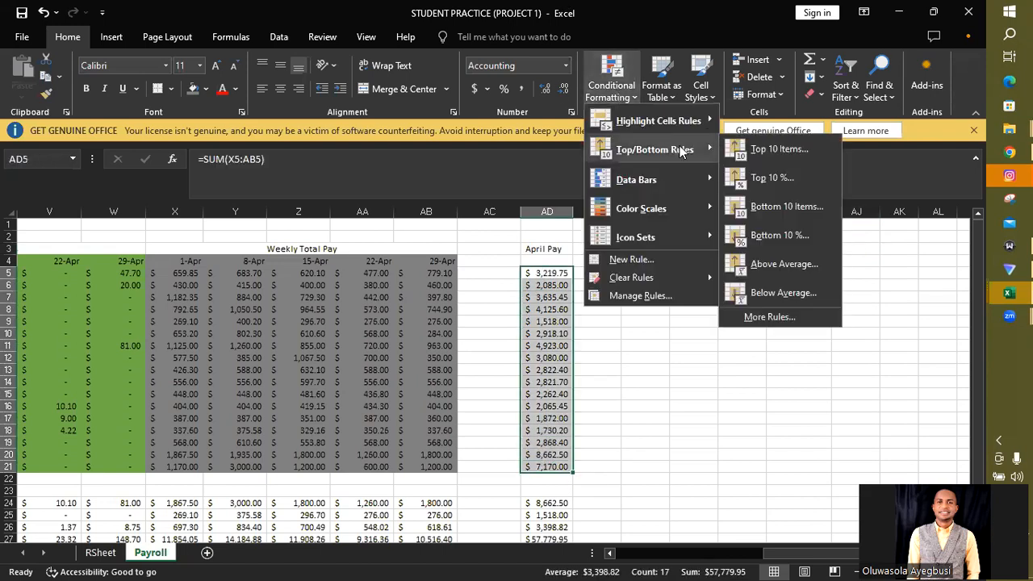
{"action": "left_click", "coordinate": [768, 177]}
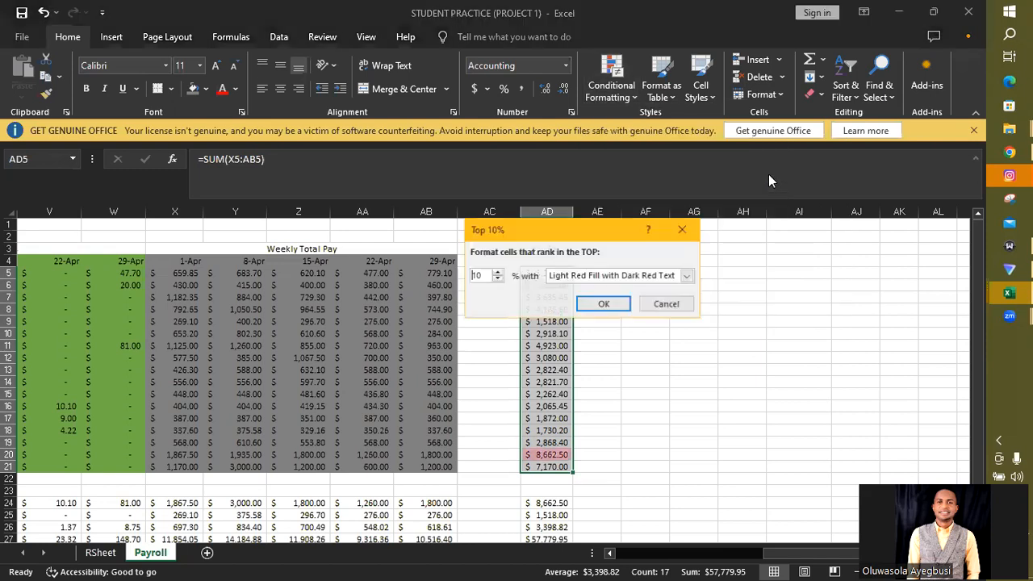
{"action": "left_click", "coordinate": [605, 304]}
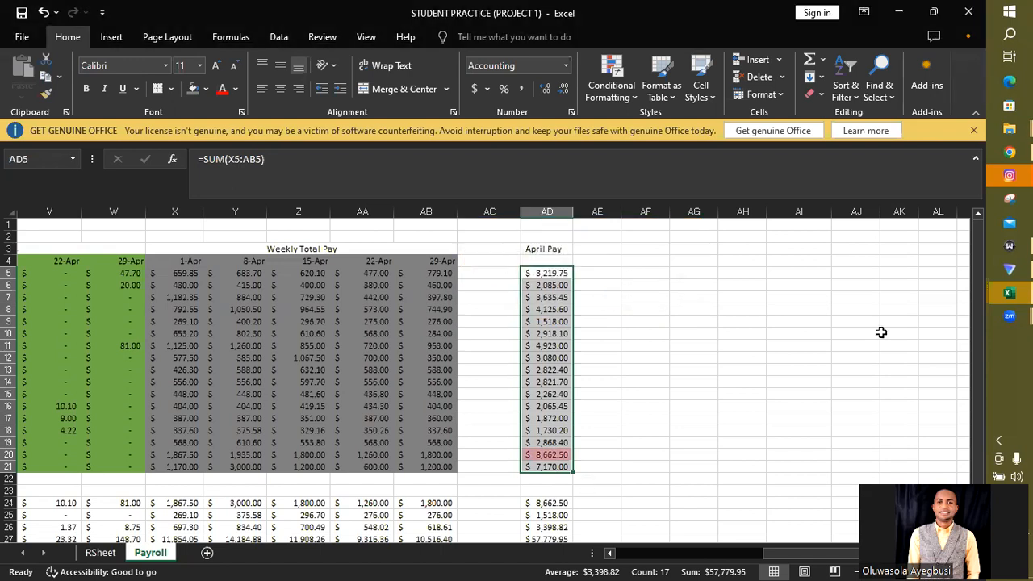
- Review the Max, Min, Total and Average formulas for the April Pay column in AD24:AD27
{"action": "left_click_drag", "start_coordinate": [977, 389], "coordinate": [981, 436]}
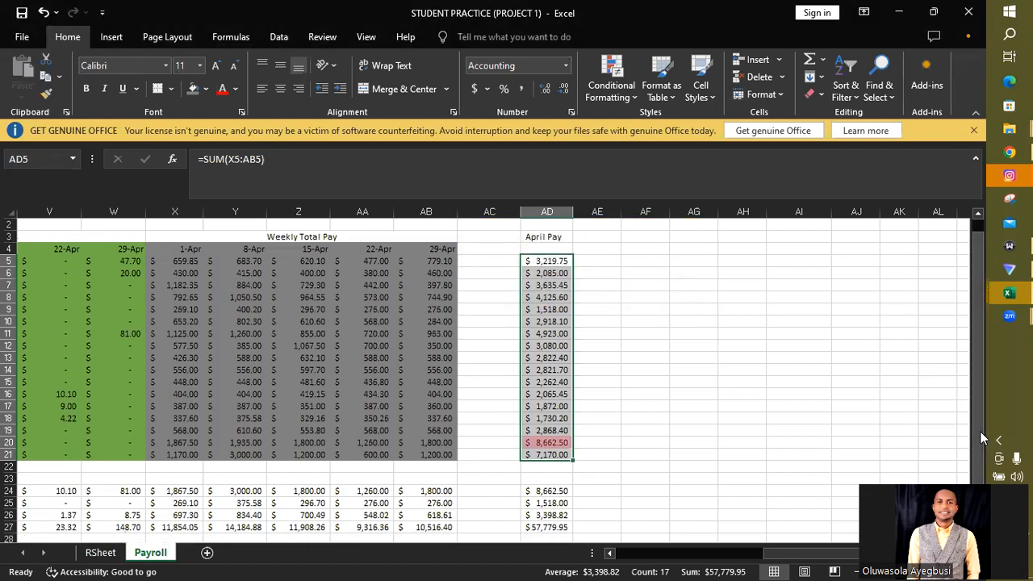
{"action": "left_click", "coordinate": [542, 490]}
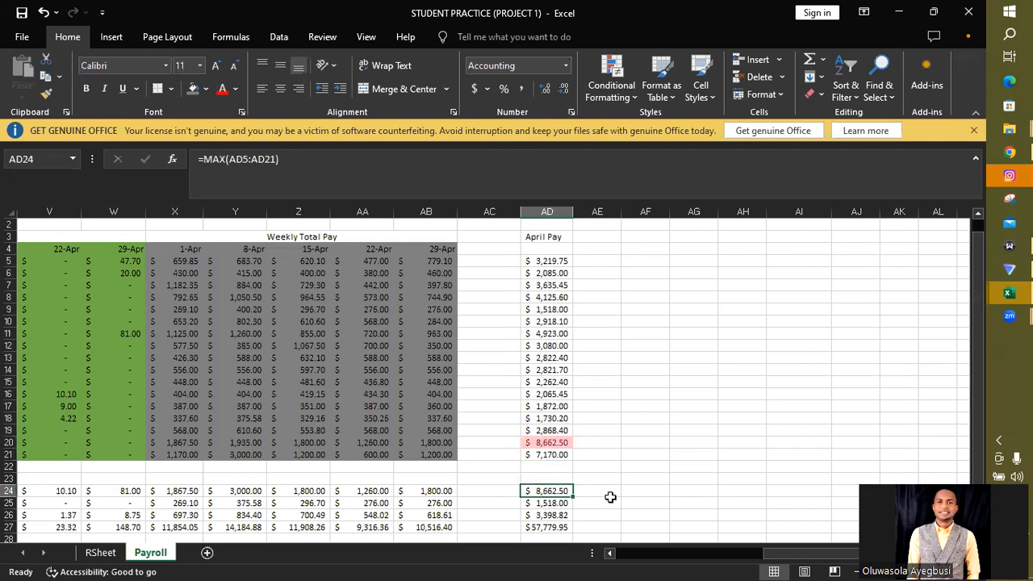
{"action": "left_click", "coordinate": [548, 504]}
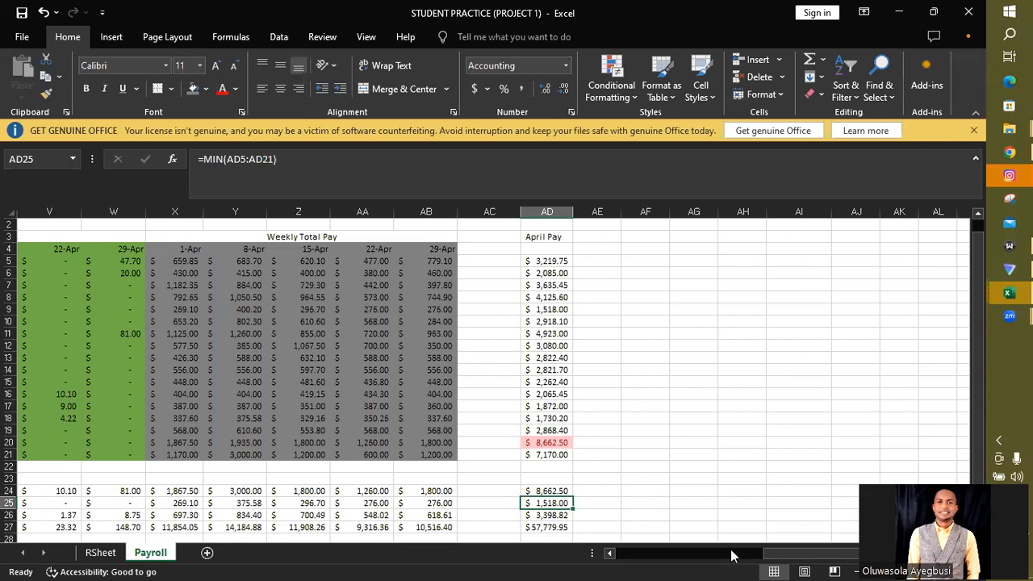
{"action": "left_click", "coordinate": [553, 527]}
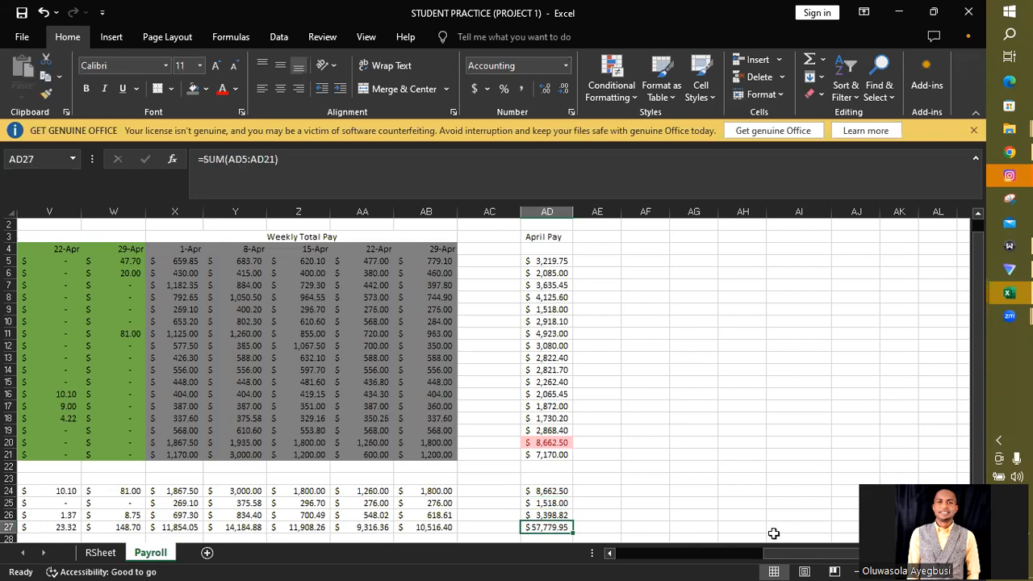
{"action": "left_click_drag", "start_coordinate": [775, 556], "coordinate": [740, 562]}
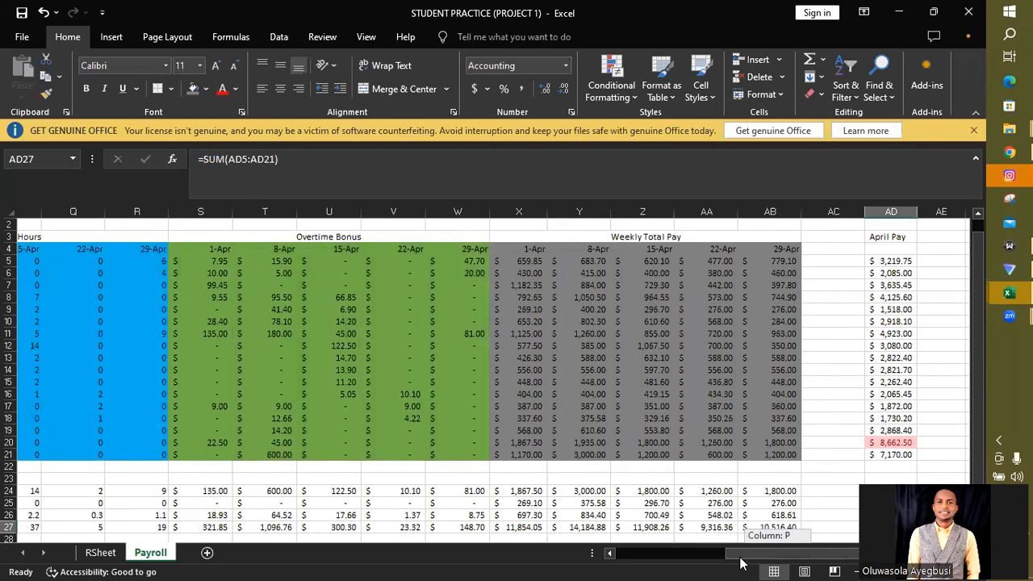
{"action": "left_click_drag", "start_coordinate": [741, 562], "coordinate": [742, 562]}
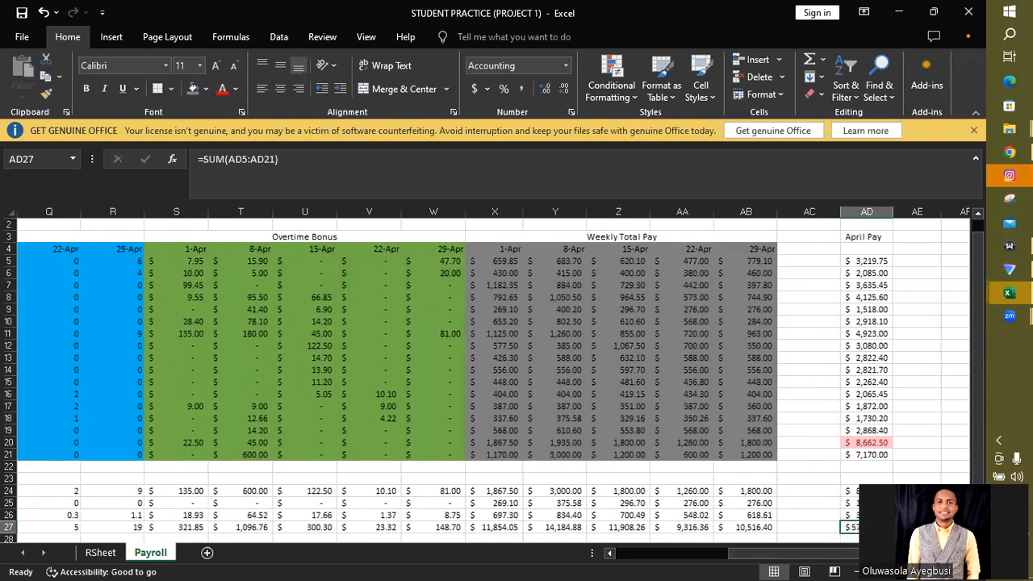
{"action": "left_click", "coordinate": [867, 515]}
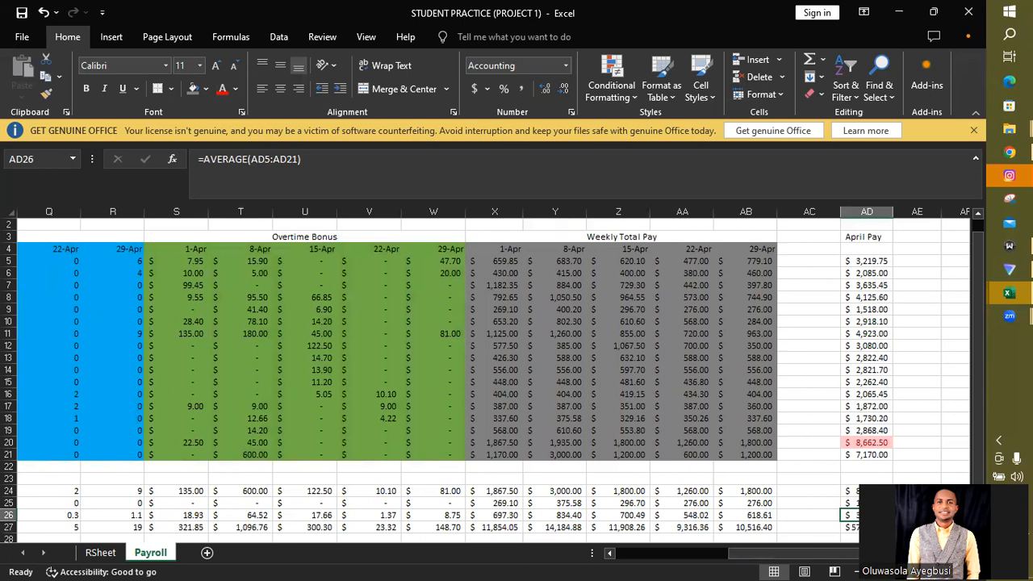
- Merge and center the Employee Payroll title across A1:AD1
{"action": "left_click_drag", "start_coordinate": [845, 553], "coordinate": [667, 557]}
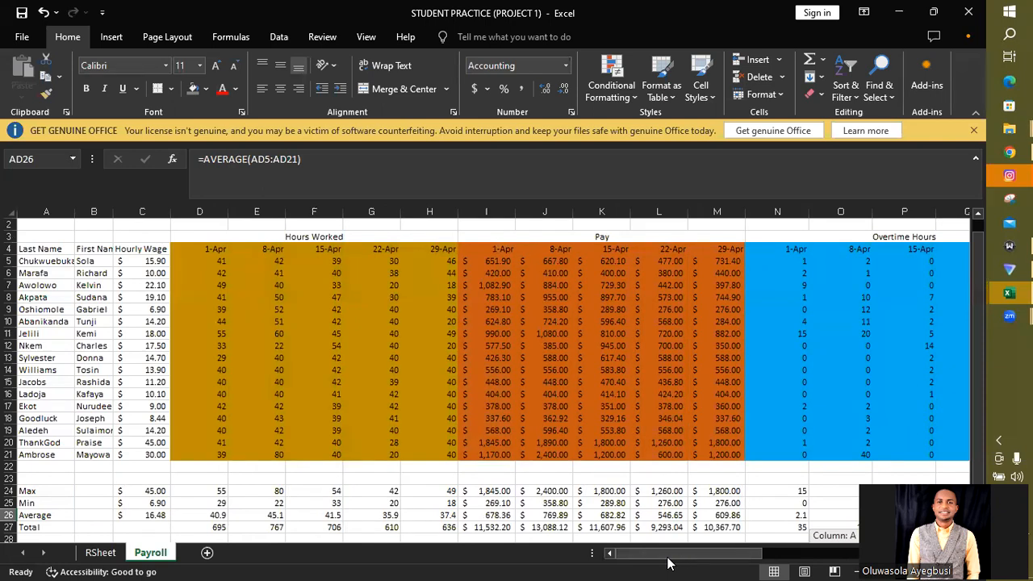
{"action": "left_click_drag", "start_coordinate": [667, 562], "coordinate": [775, 557]}
{"action": "left_click_drag", "start_coordinate": [837, 542], "coordinate": [827, 542]}
{"action": "left_click_drag", "start_coordinate": [982, 267], "coordinate": [976, 229]}
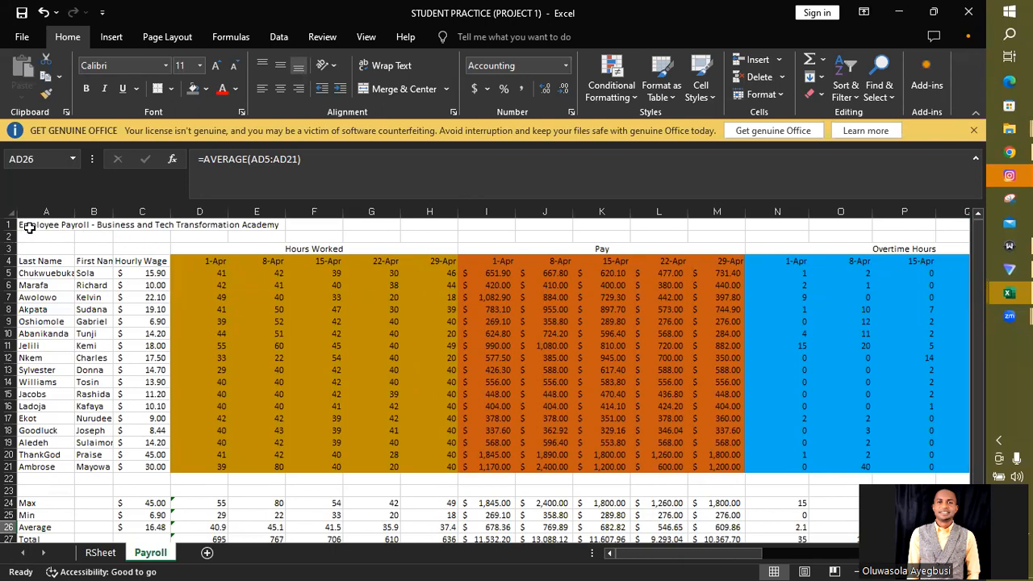
{"action": "left_click_drag", "start_coordinate": [30, 225], "coordinate": [823, 224]}
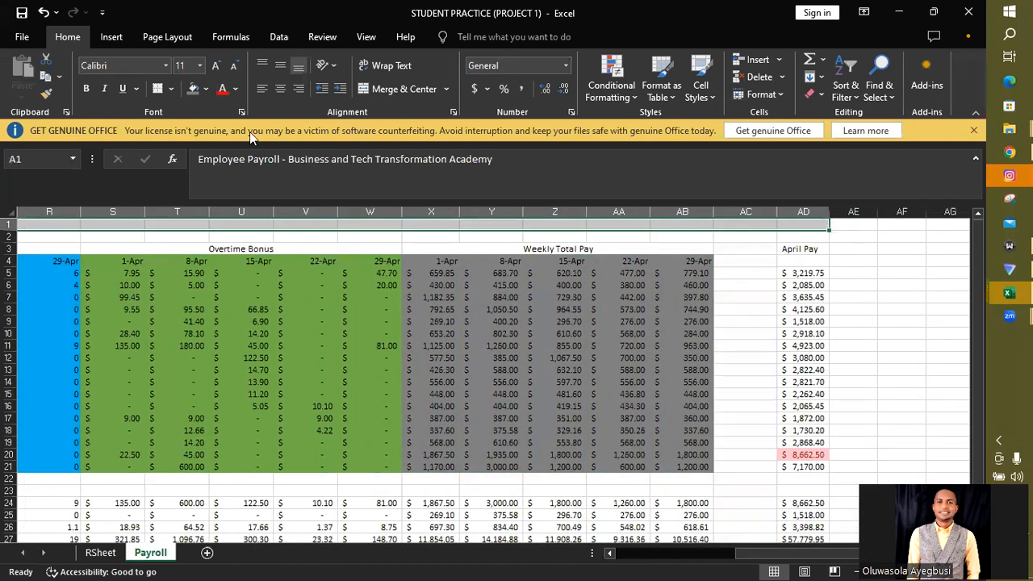
{"action": "left_click", "coordinate": [394, 87]}
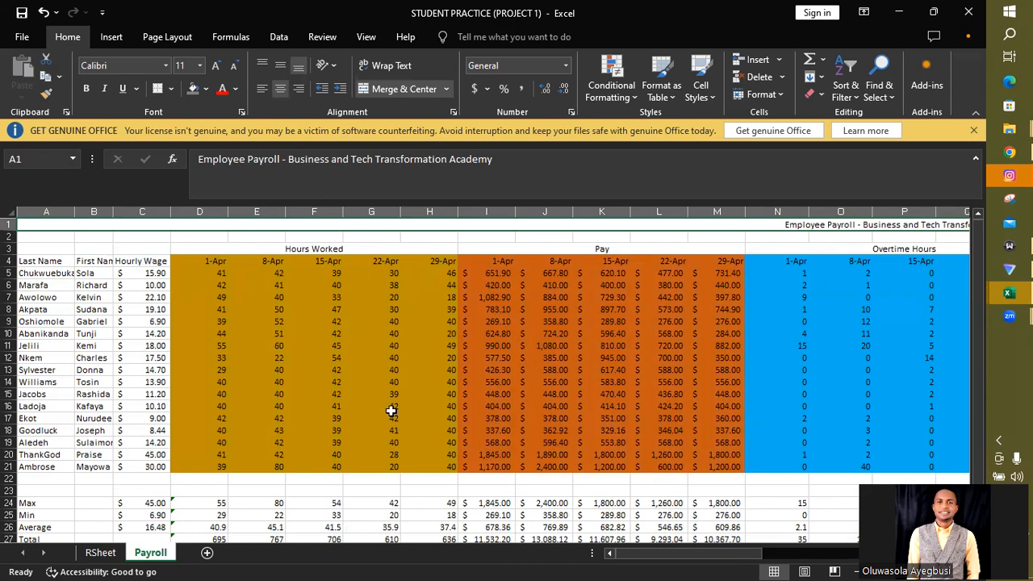
- Select the whole payroll table A1:AD27 and set top, inner horizontal and bottom borders in its cell formatting
{"action": "scroll", "coordinate": [492, 379], "scroll_direction": "down", "scroll_amount": 1}
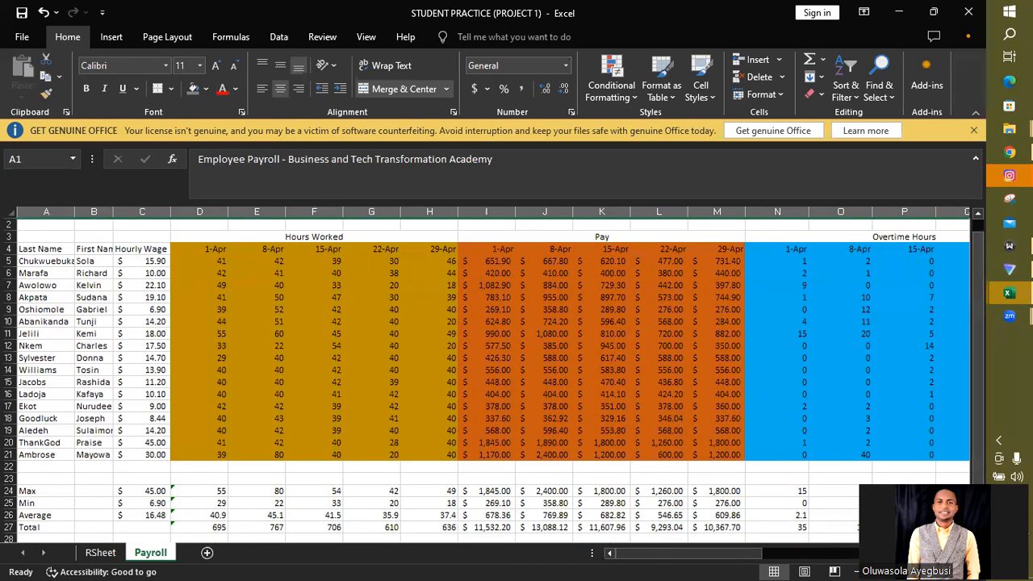
{"action": "left_click", "coordinate": [903, 527]}
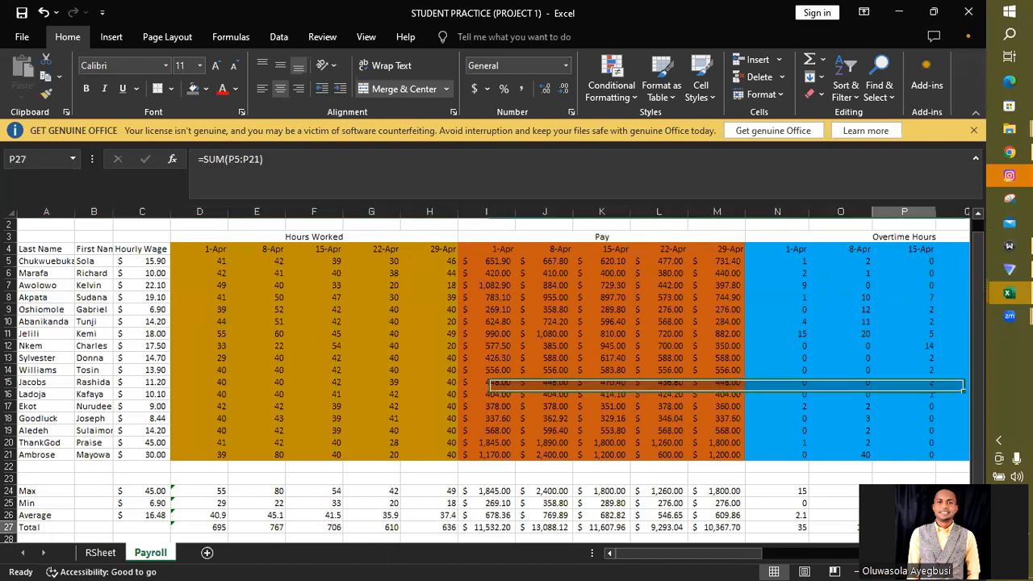
{"action": "key", "text": "Right"}
{"action": "key", "text": "Right"}
{"action": "key", "text": "Right"}
{"action": "key", "text": "Right"}
{"action": "key", "text": "Right"}
{"action": "key", "text": "Right"}
{"action": "key", "text": "Right"}
{"action": "key", "text": "Right"}
{"action": "key", "text": "Right"}
{"action": "key", "text": "Right"}
{"action": "key", "text": "Right"}
{"action": "key", "text": "Right"}
{"action": "key", "text": "Right"}
{"action": "key", "text": "Right"}
{"action": "key", "text": "Right"}
{"action": "key", "text": "Right"}
{"action": "key", "text": "Right"}
{"action": "key", "text": "Right"}
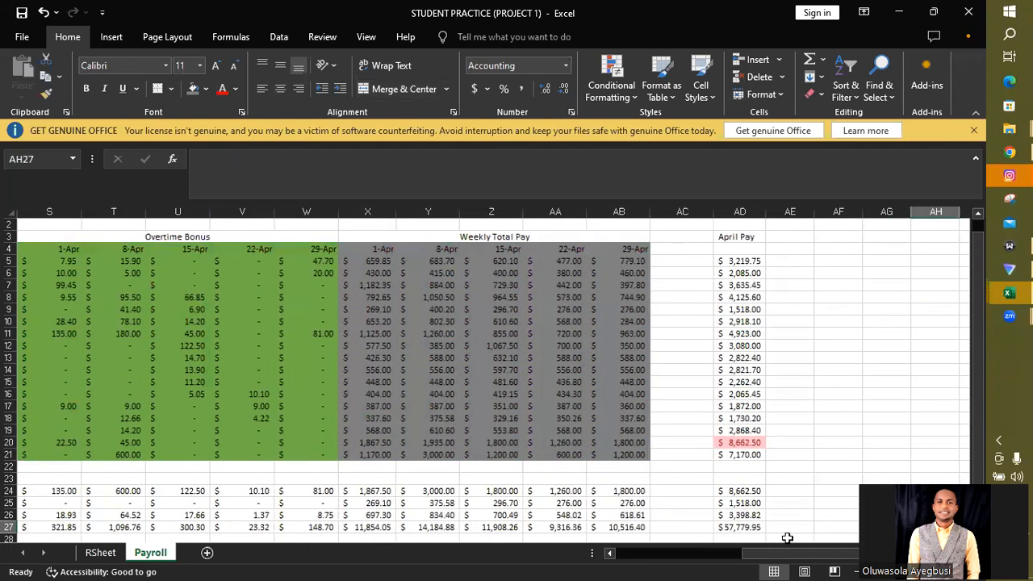
{"action": "left_click_drag", "start_coordinate": [747, 529], "coordinate": [21, 214]}
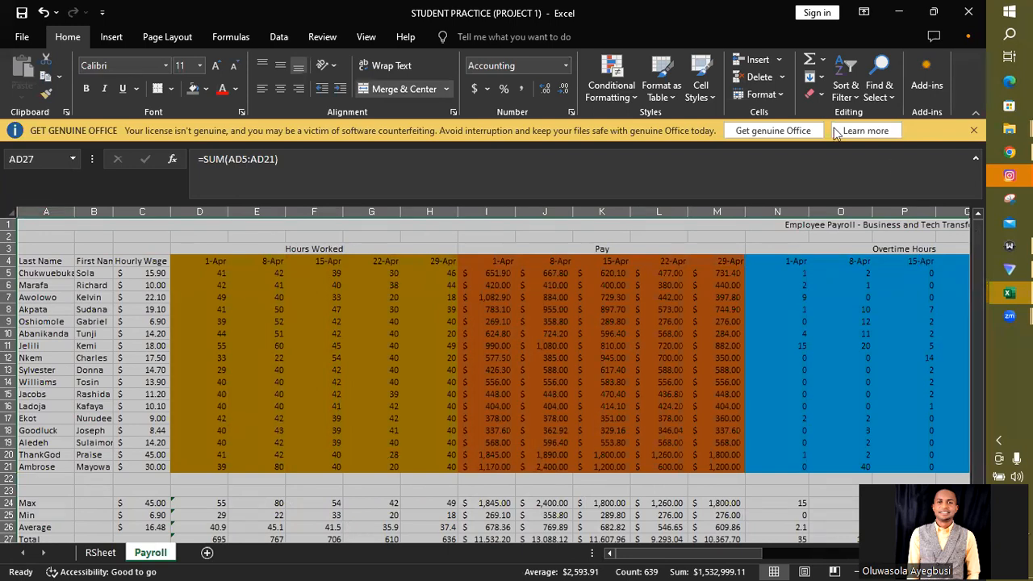
{"action": "left_click", "coordinate": [761, 94]}
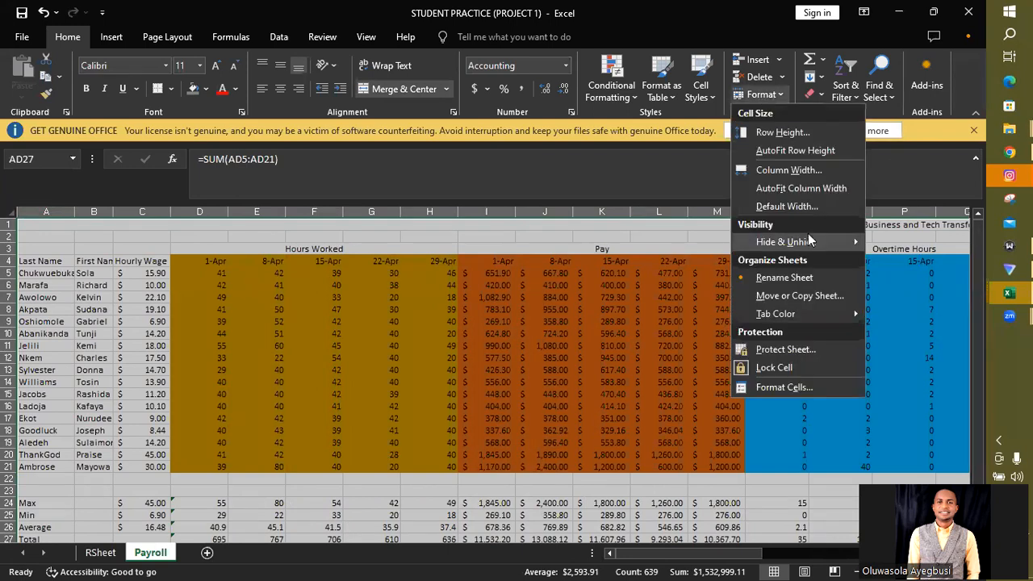
{"action": "left_click", "coordinate": [785, 386]}
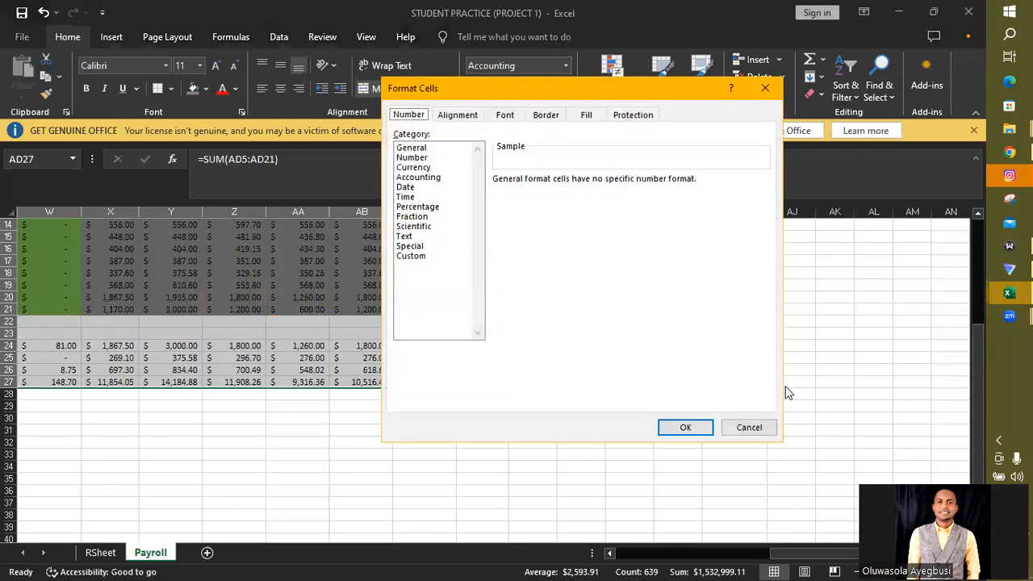
{"action": "left_click", "coordinate": [547, 116]}
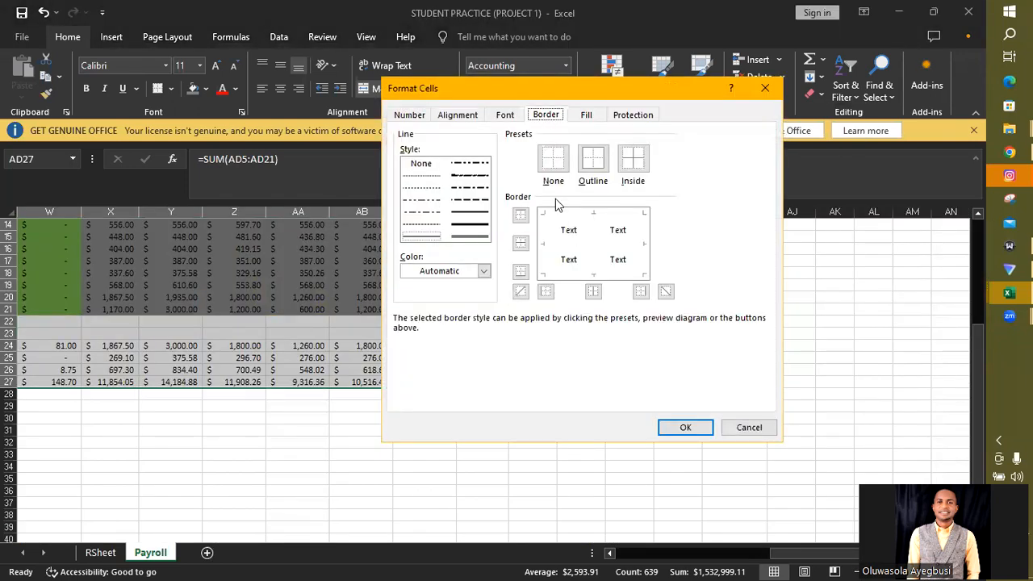
{"action": "left_click", "coordinate": [521, 216]}
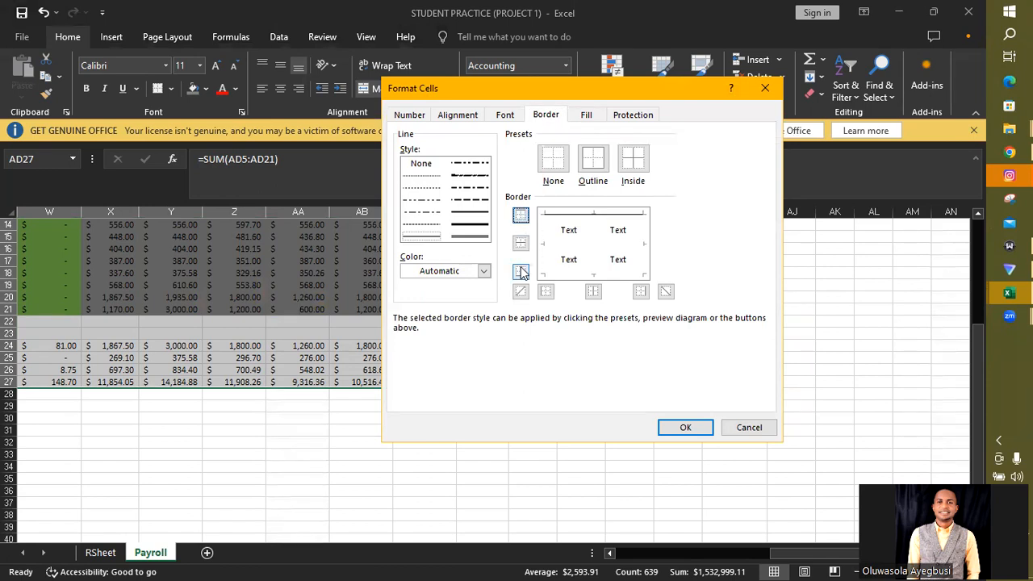
{"action": "left_click", "coordinate": [520, 243]}
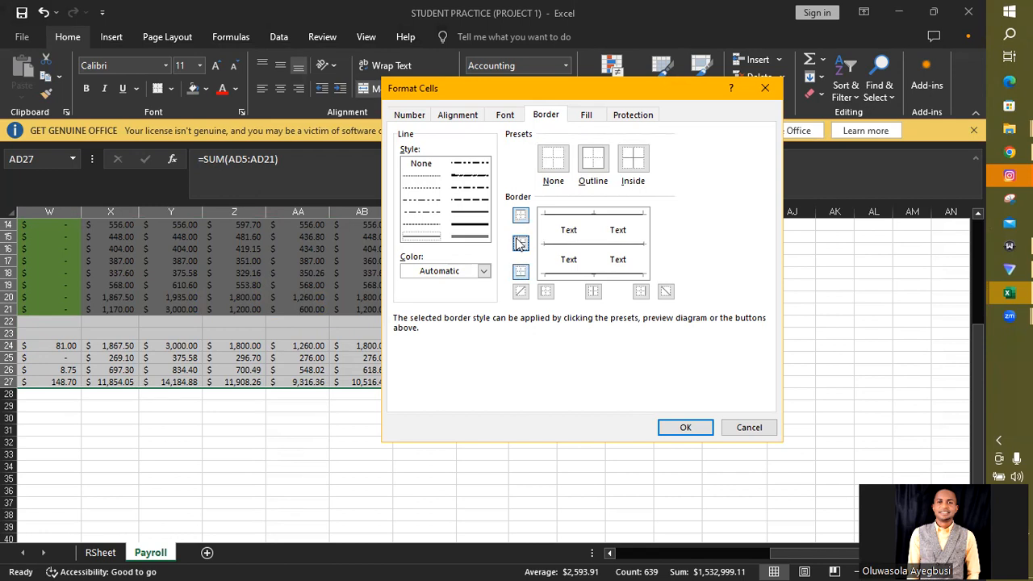
- Add inner vertical, right and left borders to A1:AD27 and apply the full border grid
{"action": "left_click", "coordinate": [594, 292]}
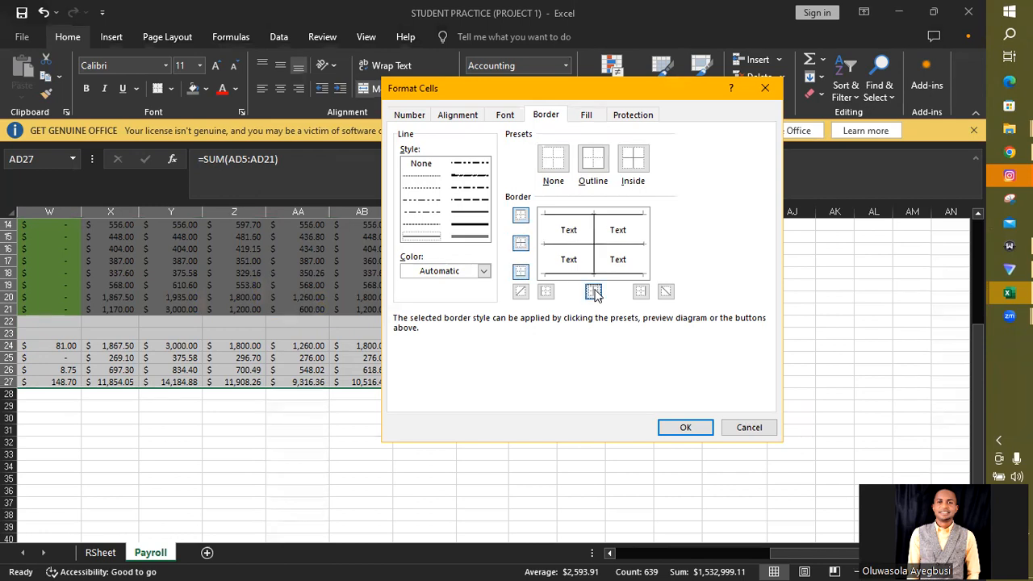
{"action": "left_click", "coordinate": [640, 292]}
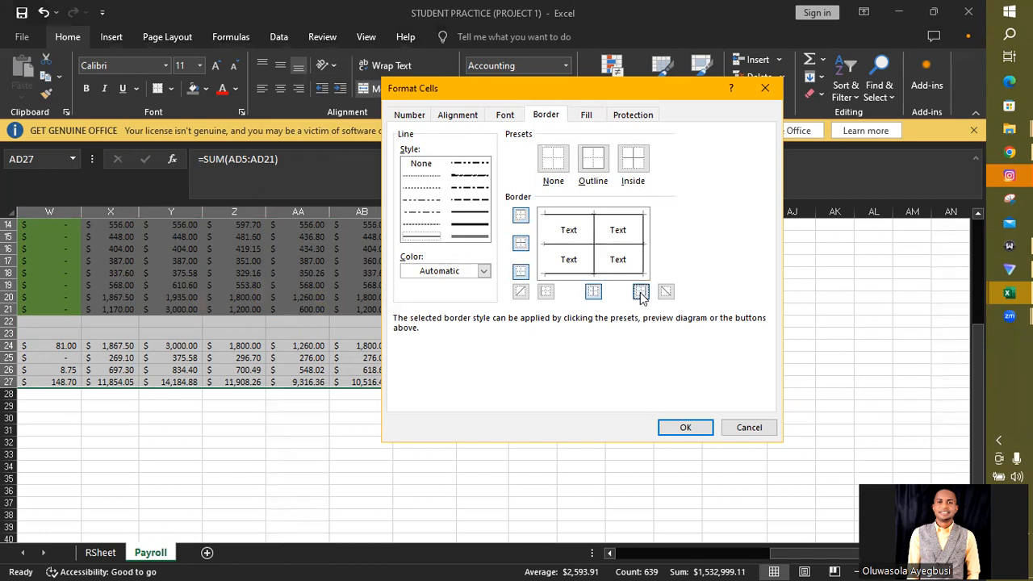
{"action": "left_click", "coordinate": [520, 246]}
{"action": "left_click", "coordinate": [520, 245]}
{"action": "left_click", "coordinate": [521, 273]}
{"action": "left_click", "coordinate": [545, 291]}
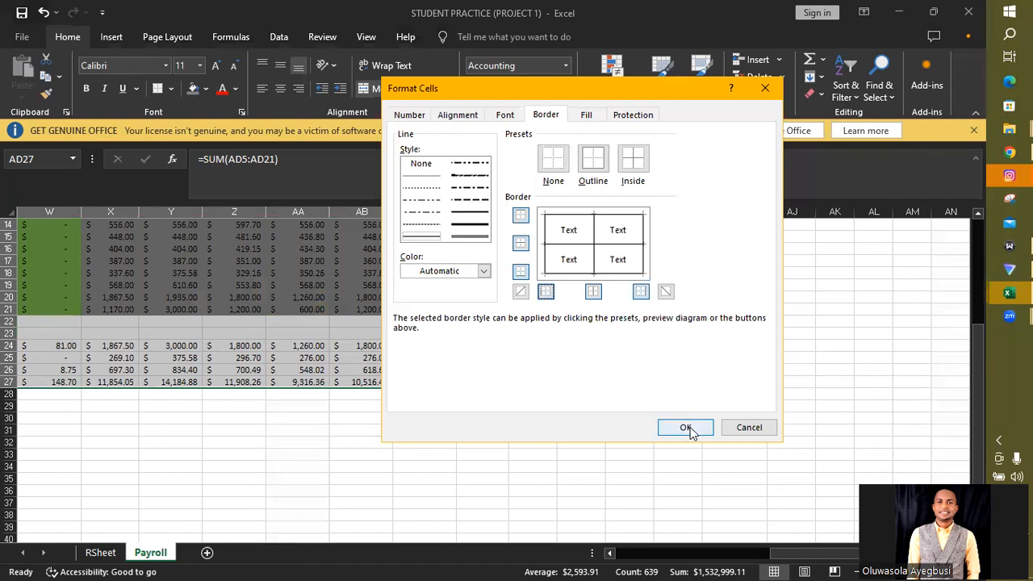
{"action": "left_click", "coordinate": [684, 427]}
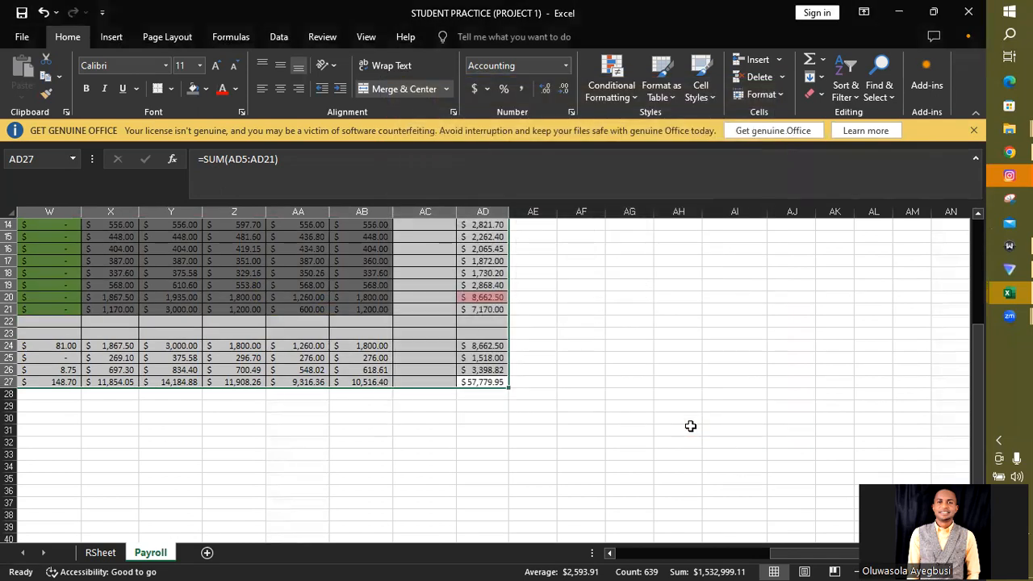
{"action": "left_click", "coordinate": [691, 426]}
- Insert a 3-D clustered column chart from the April Pay values in AD5:AD21
{"action": "left_click_drag", "start_coordinate": [801, 553], "coordinate": [547, 564]}
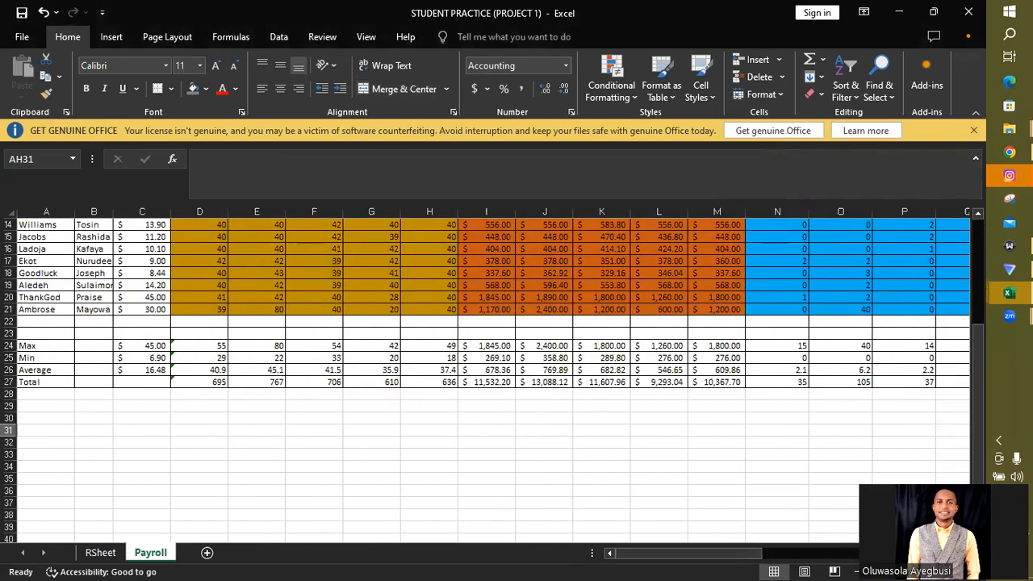
{"action": "left_click_drag", "start_coordinate": [979, 472], "coordinate": [972, 349]}
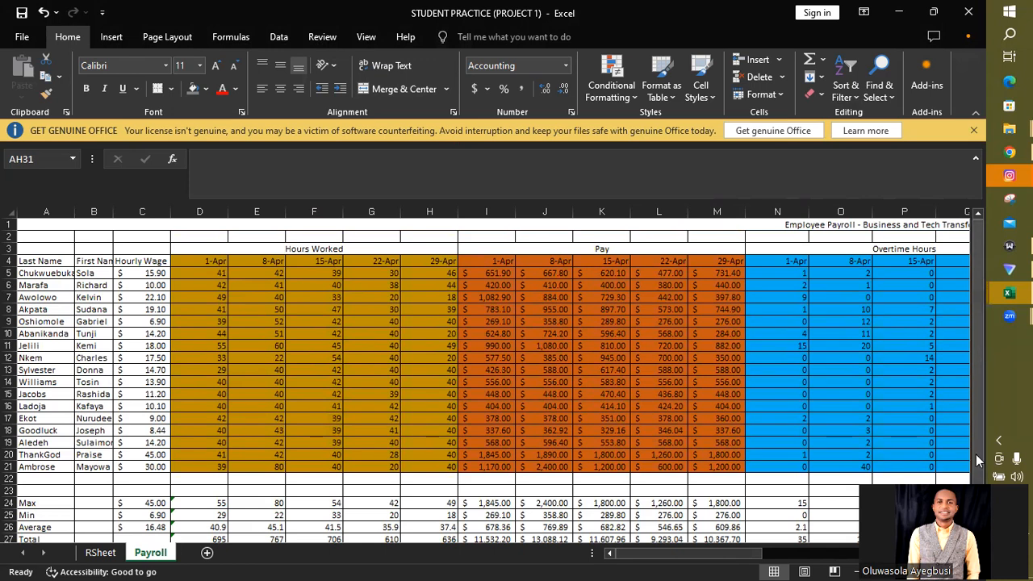
{"action": "left_click_drag", "start_coordinate": [745, 557], "coordinate": [925, 557]}
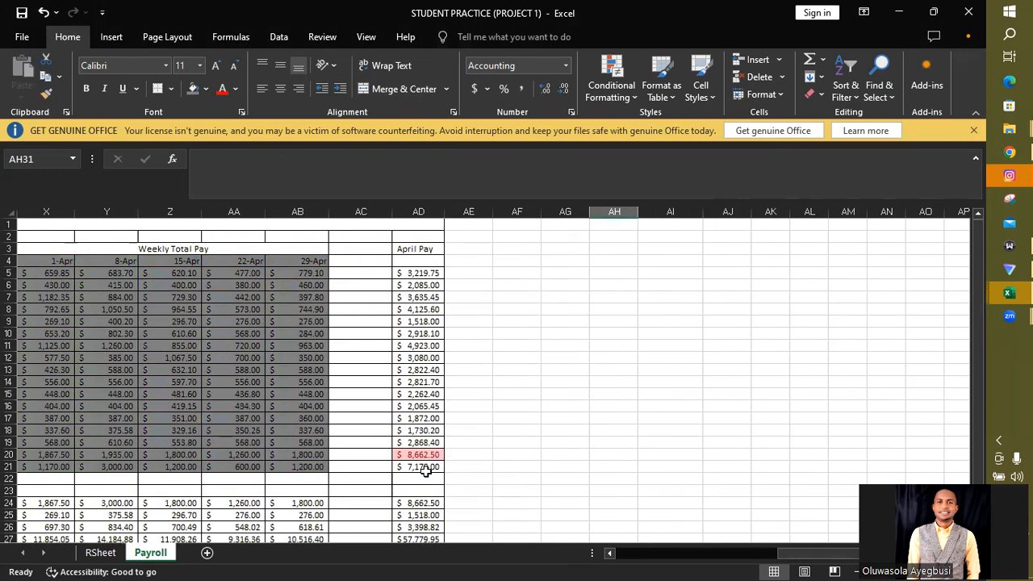
{"action": "left_click_drag", "start_coordinate": [421, 468], "coordinate": [414, 274]}
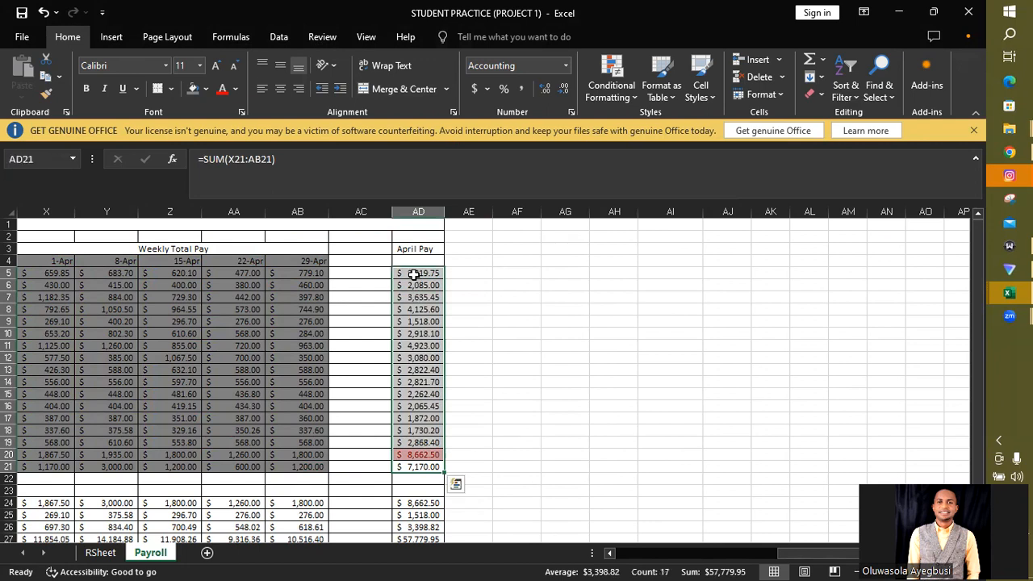
{"action": "left_click", "coordinate": [111, 36]}
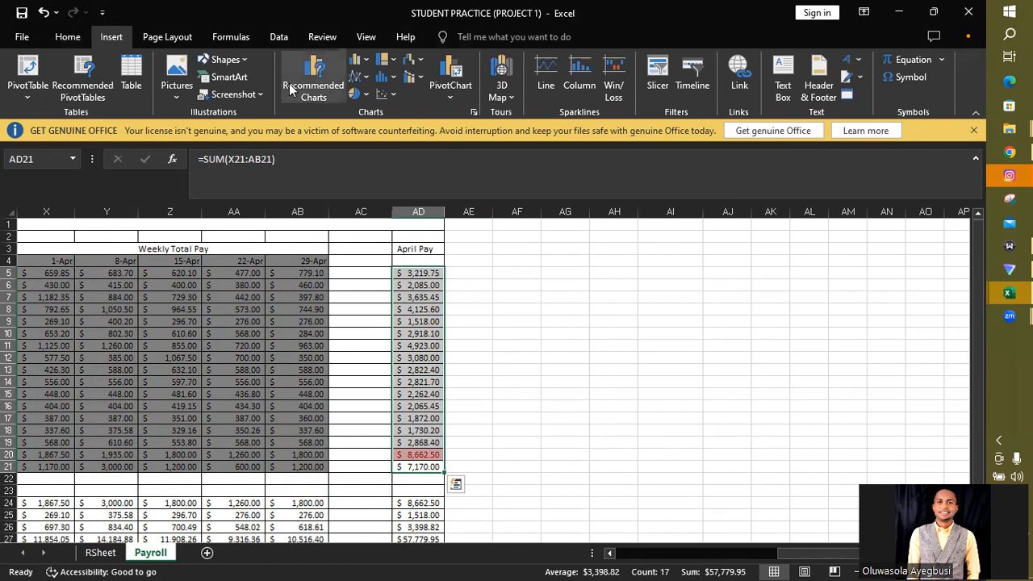
{"action": "left_click", "coordinate": [384, 77]}
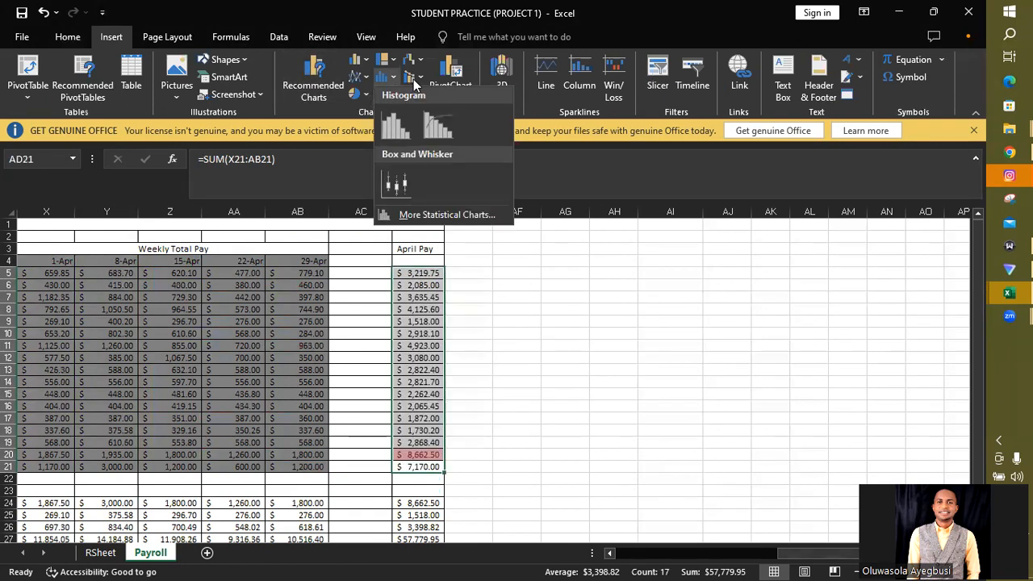
{"action": "key", "text": "Escape"}
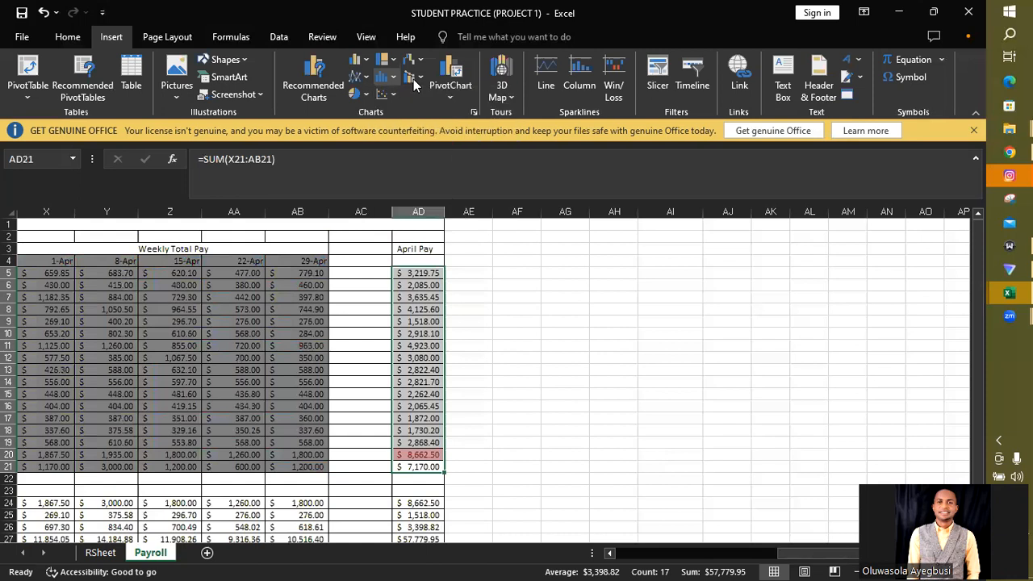
{"action": "left_click", "coordinate": [365, 65]}
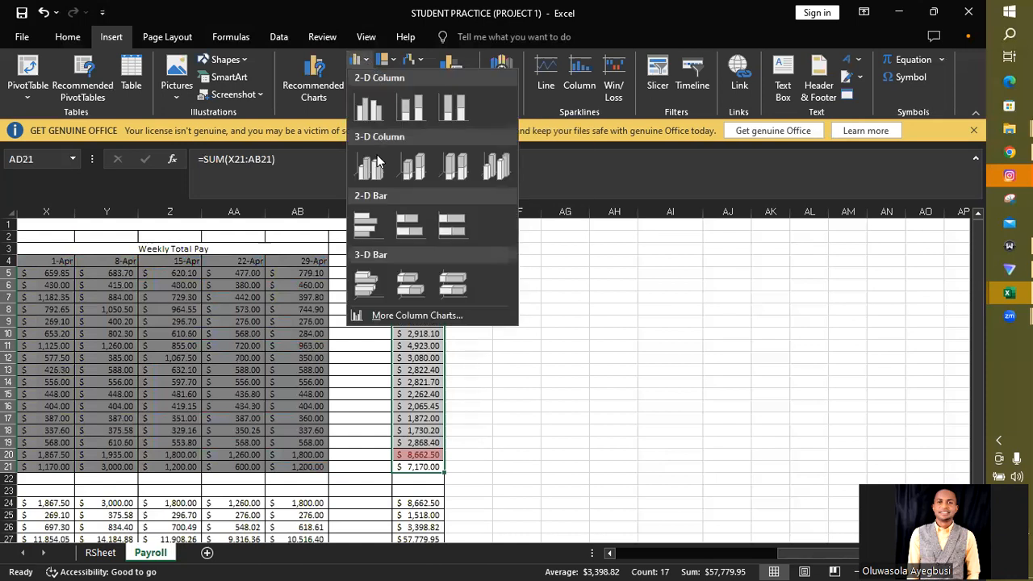
{"action": "left_click", "coordinate": [369, 107]}
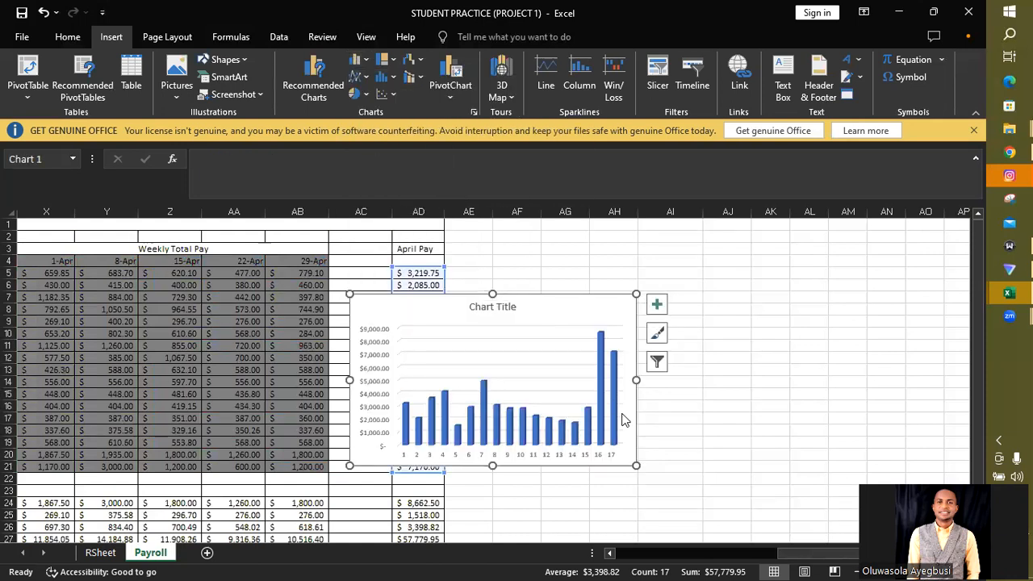
- Set the chart's horizontal axis labels to the employees' last names in A5:A21 of the Payroll sheet
{"action": "right_click", "coordinate": [561, 315]}
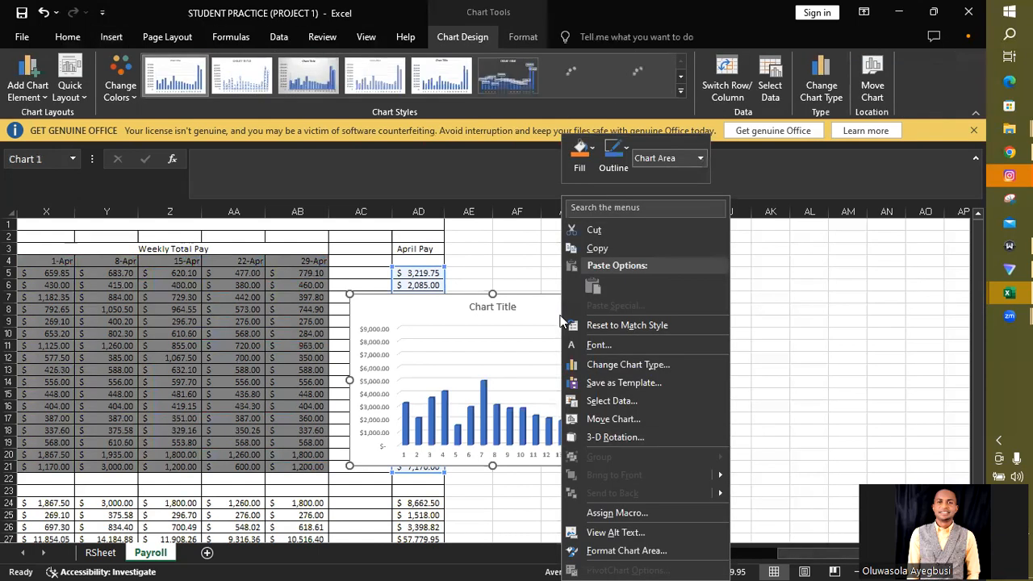
{"action": "left_click", "coordinate": [613, 401]}
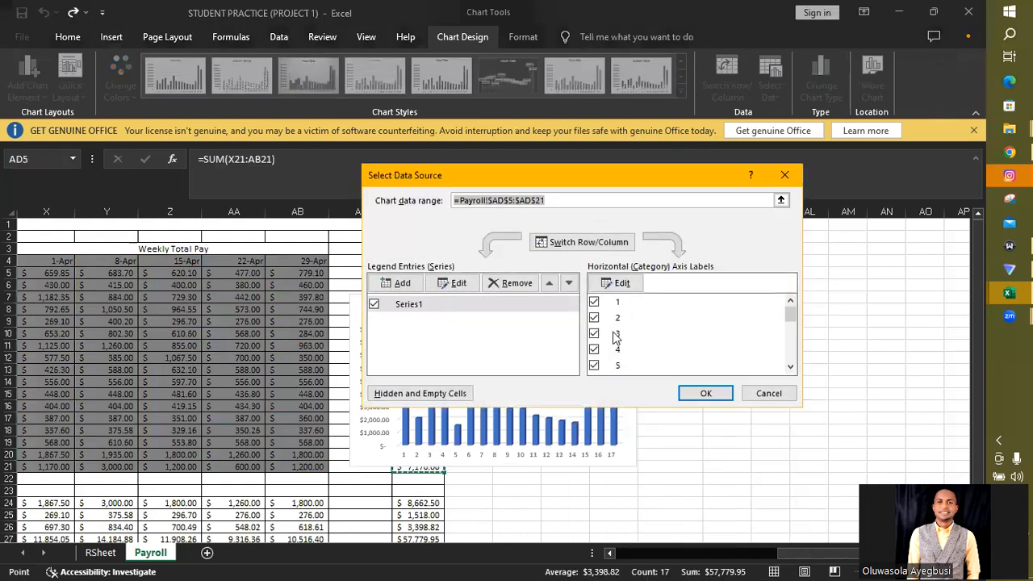
{"action": "left_click", "coordinate": [622, 284]}
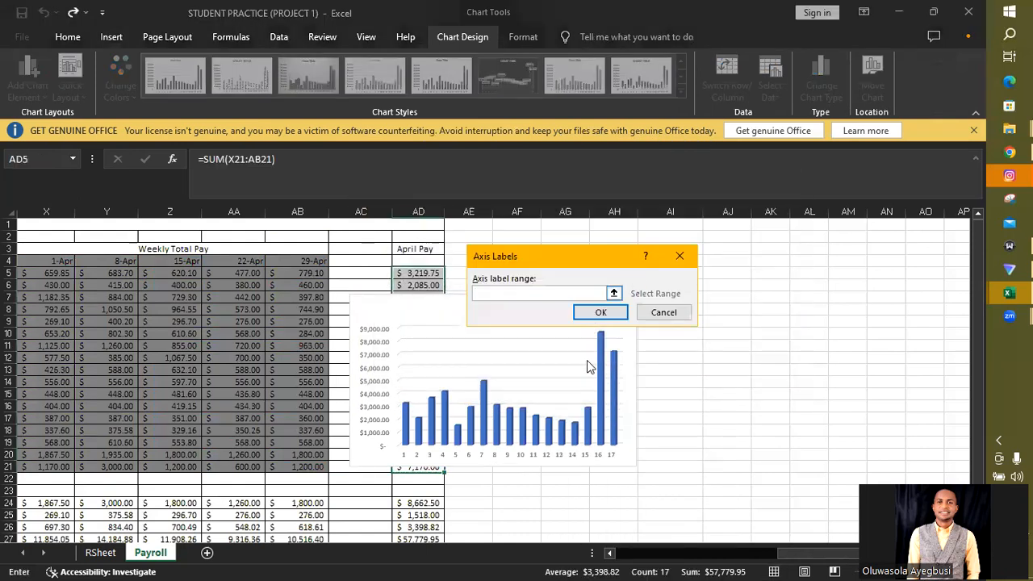
{"action": "left_click_drag", "start_coordinate": [797, 555], "coordinate": [619, 560]}
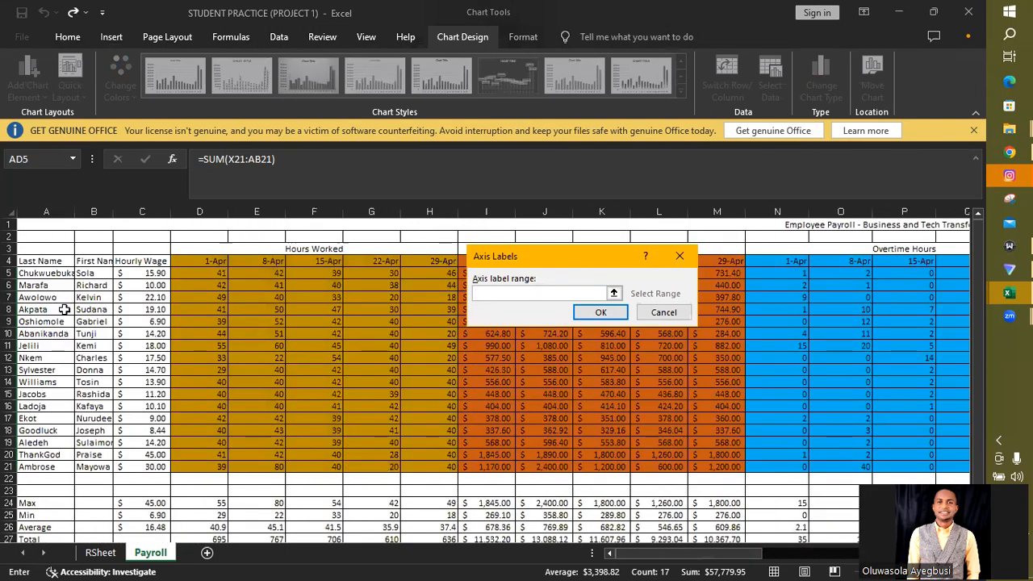
{"action": "left_click_drag", "start_coordinate": [42, 273], "coordinate": [39, 467]}
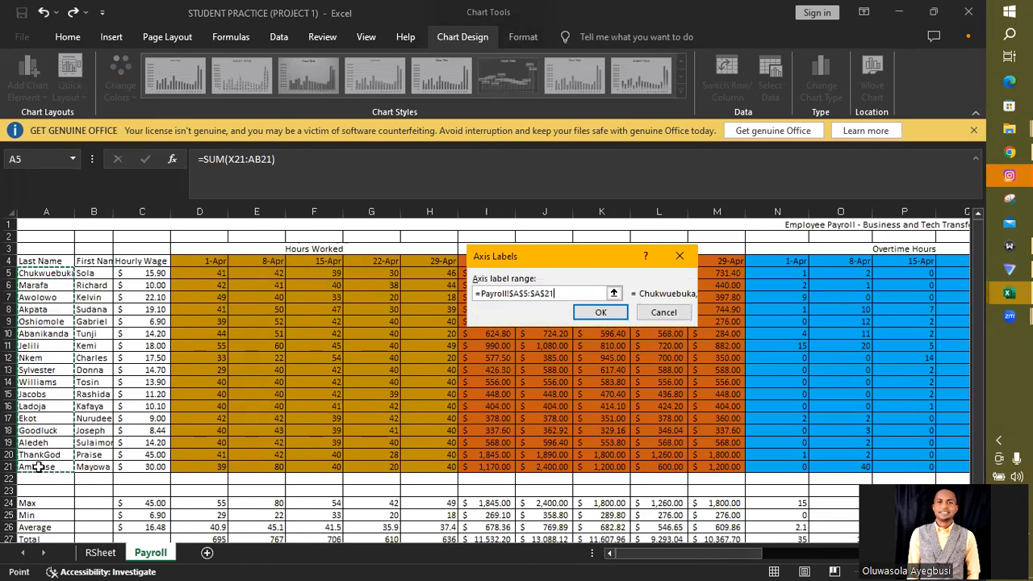
{"action": "left_click", "coordinate": [602, 313]}
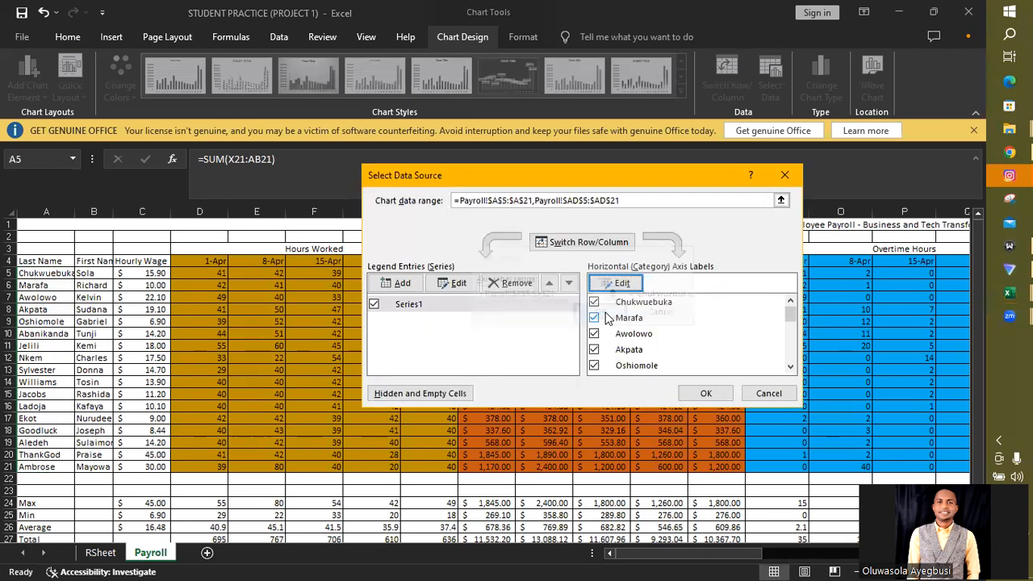
{"action": "left_click", "coordinate": [705, 393]}
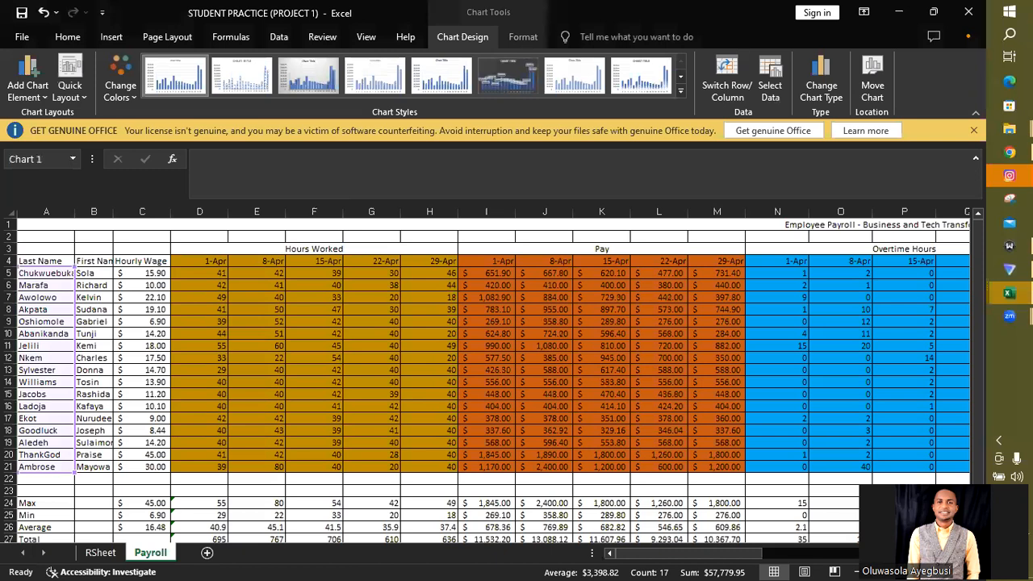
- Replace the chart's placeholder title with "April Pay"
{"action": "left_click_drag", "start_coordinate": [724, 555], "coordinate": [841, 555]}
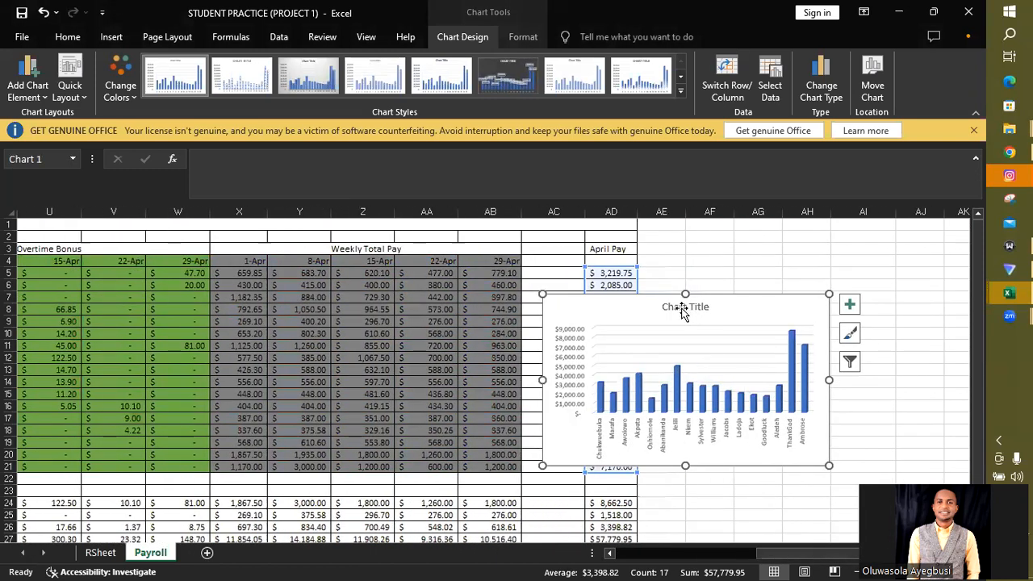
{"action": "left_click", "coordinate": [685, 307]}
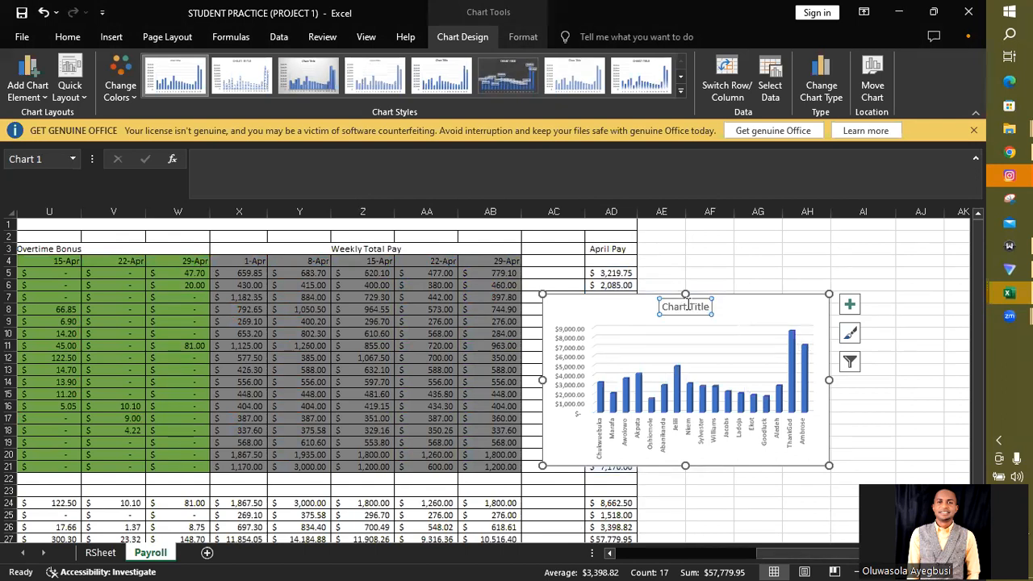
{"action": "triple_click", "coordinate": [687, 307]}
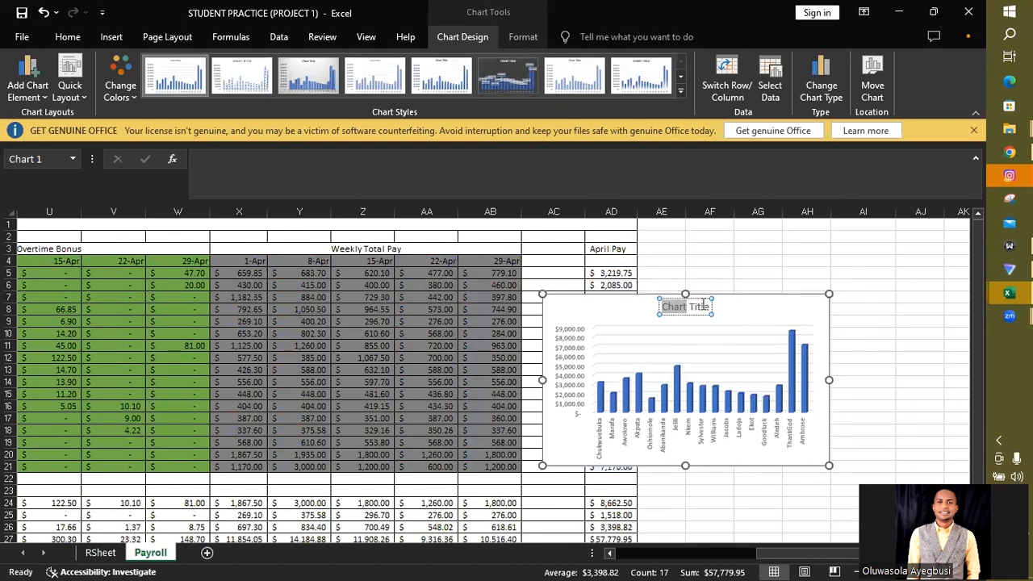
{"action": "double_click", "coordinate": [702, 307]}
{"action": "left_click", "coordinate": [704, 309]}
{"action": "type", "text": "April"}
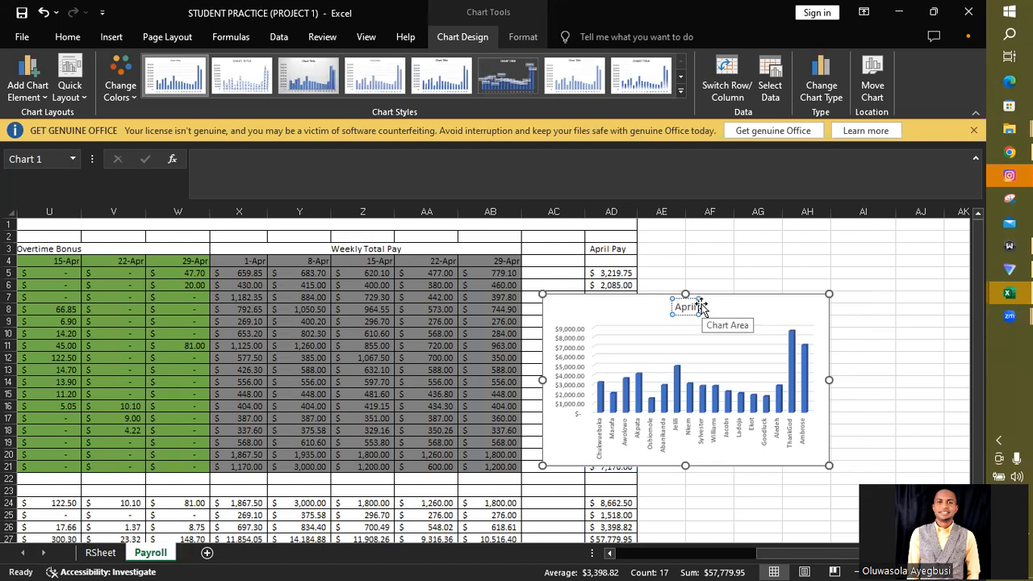
{"action": "type", "text": " Pay"}
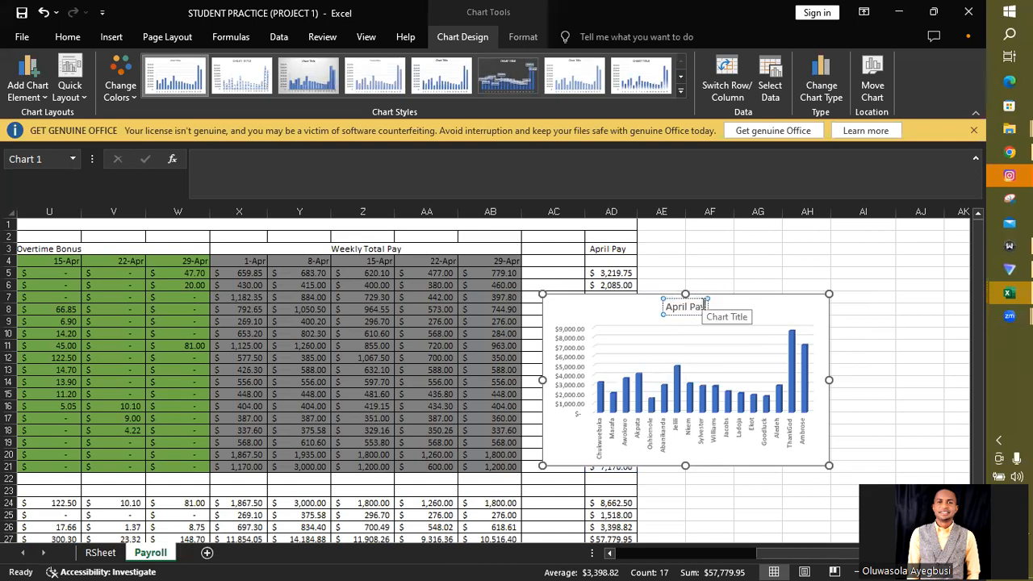
- Format the April Pay chart title in the Agency FB font with the Automatic font color
{"action": "triple_click", "coordinate": [704, 308]}
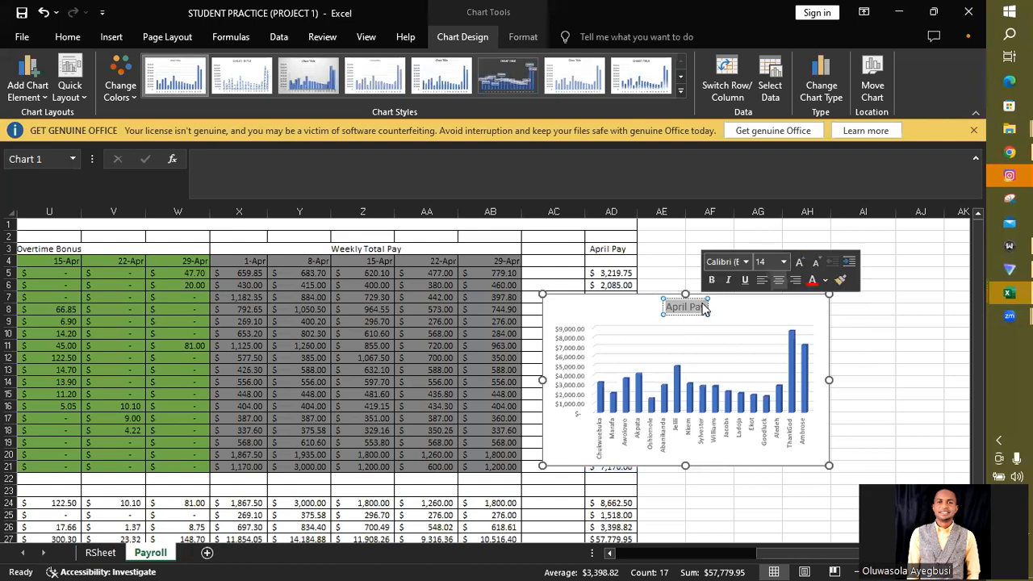
{"action": "left_click", "coordinate": [745, 263]}
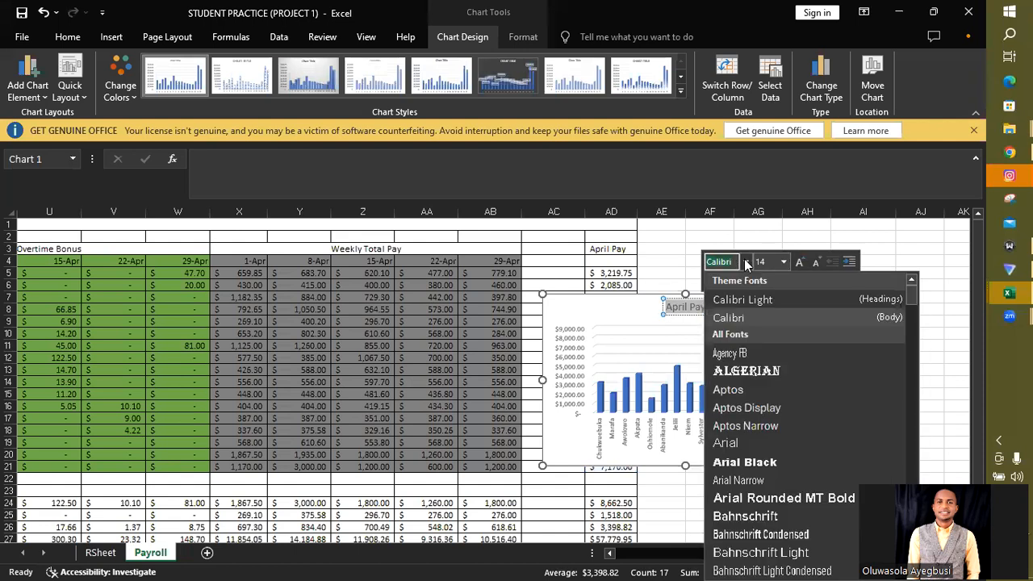
{"action": "left_click", "coordinate": [739, 355]}
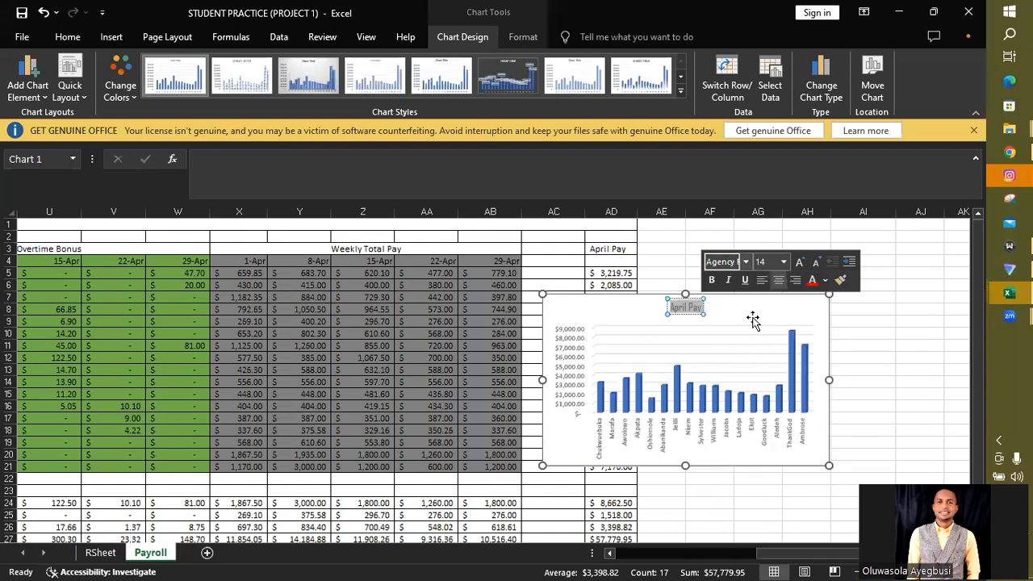
{"action": "left_click", "coordinate": [825, 280]}
{"action": "left_click", "coordinate": [850, 417]}
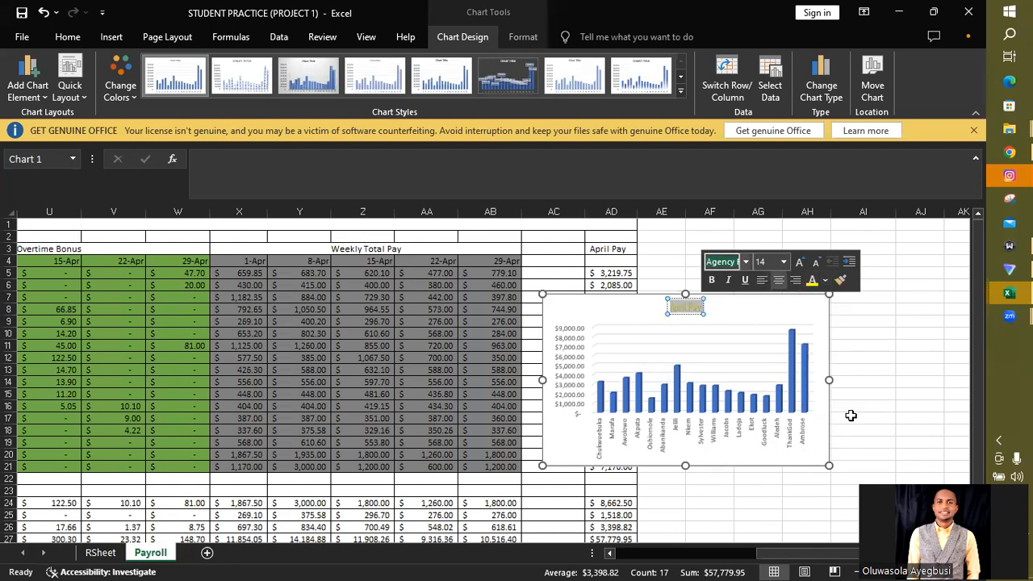
{"action": "left_click", "coordinate": [826, 281]}
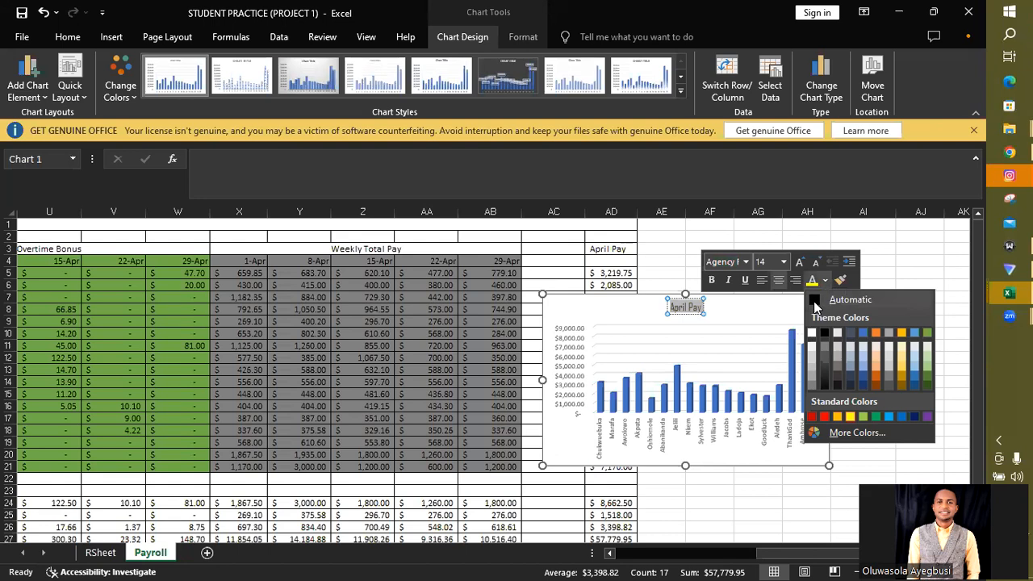
{"action": "left_click", "coordinate": [813, 303]}
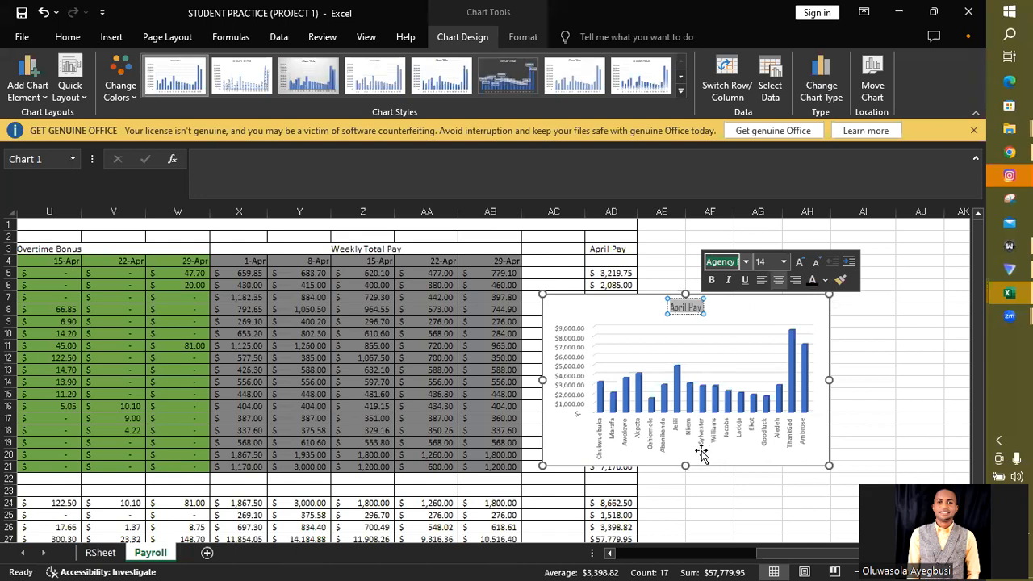
{"action": "left_click", "coordinate": [874, 332]}
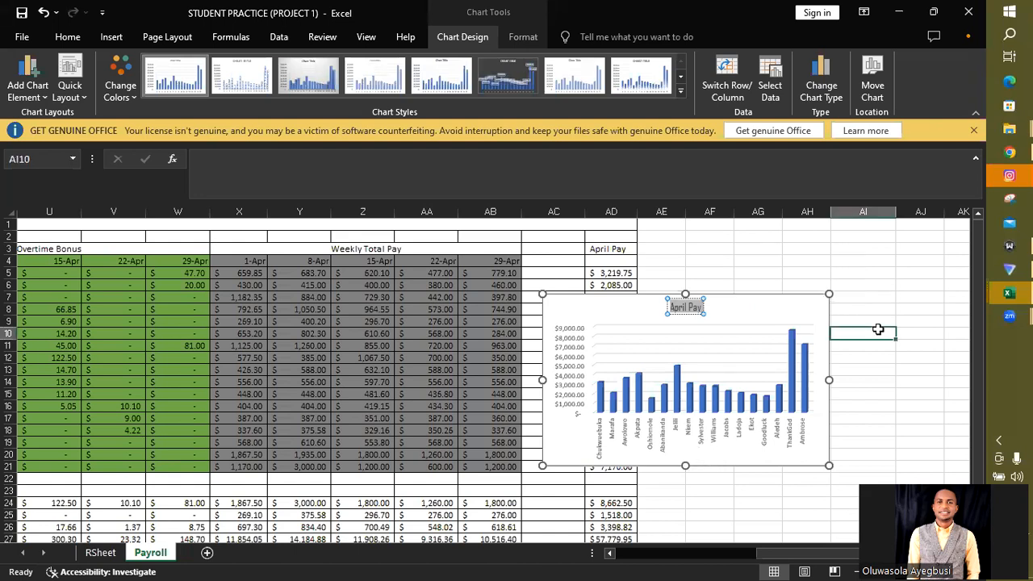
- Add axis titles to the chart and name the horizontal axis "Employee Names"
{"action": "left_click", "coordinate": [795, 304]}
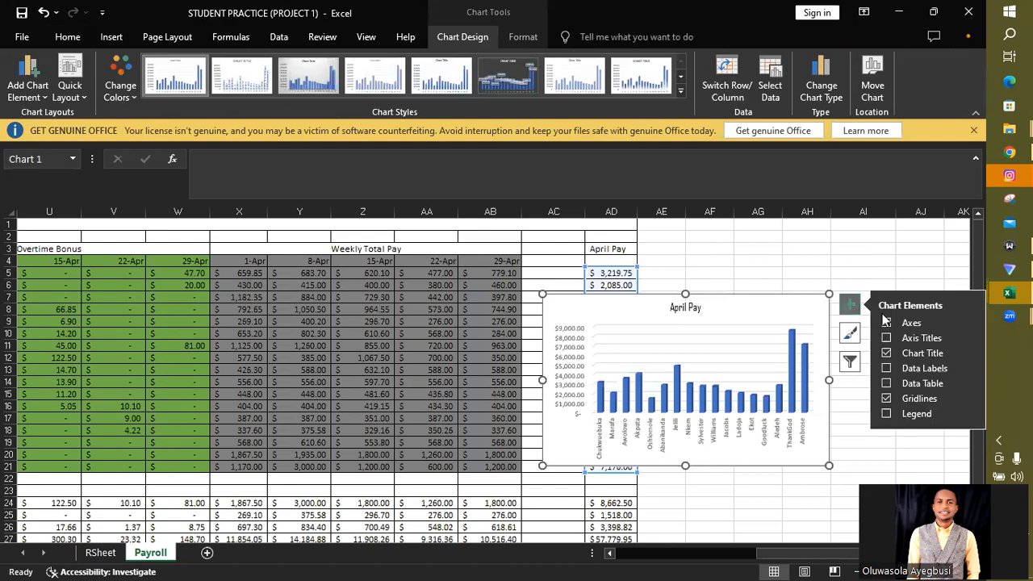
{"action": "left_click", "coordinate": [885, 337]}
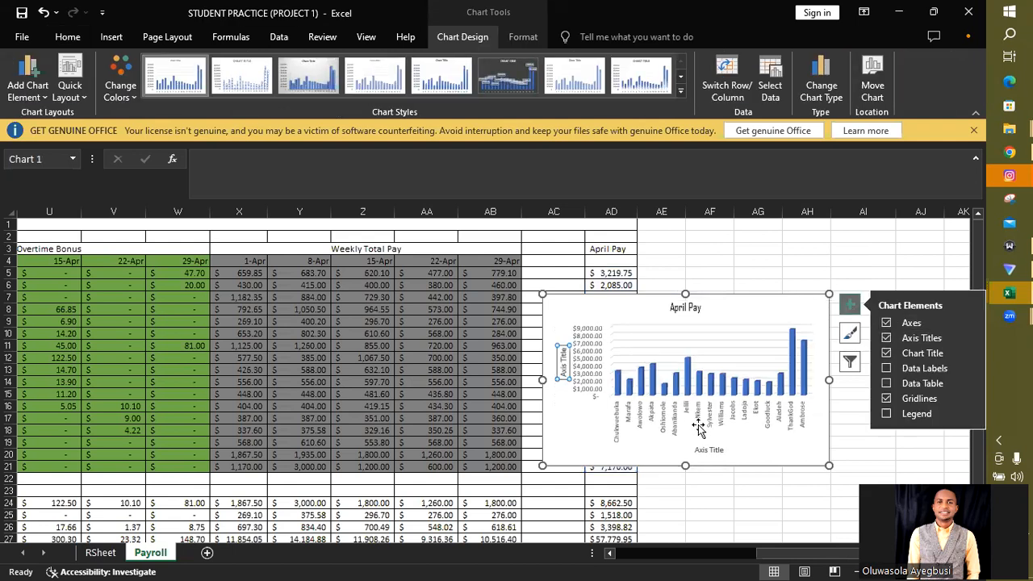
{"action": "left_click", "coordinate": [701, 449]}
{"action": "double_click", "coordinate": [701, 449]}
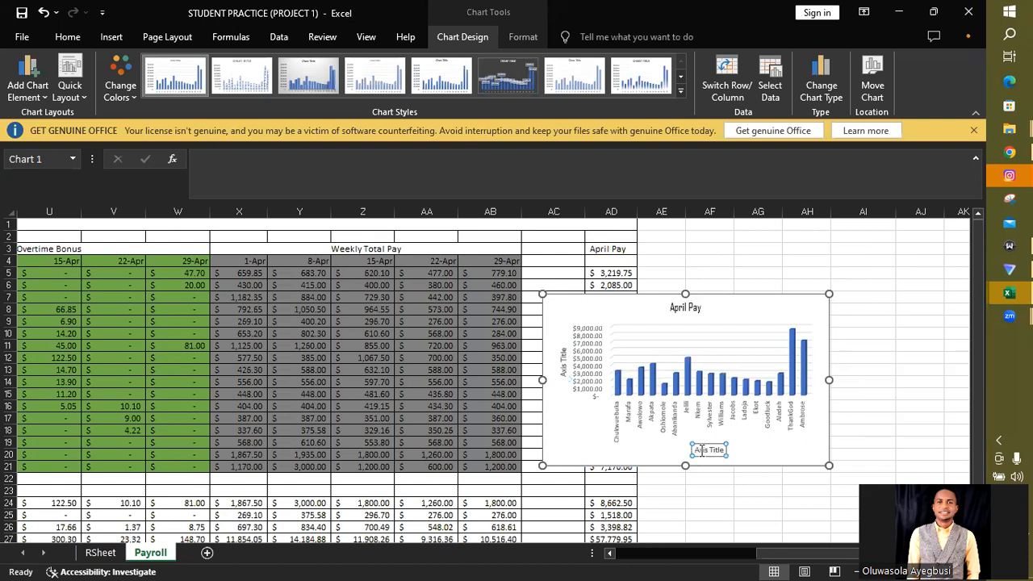
{"action": "triple_click", "coordinate": [701, 450]}
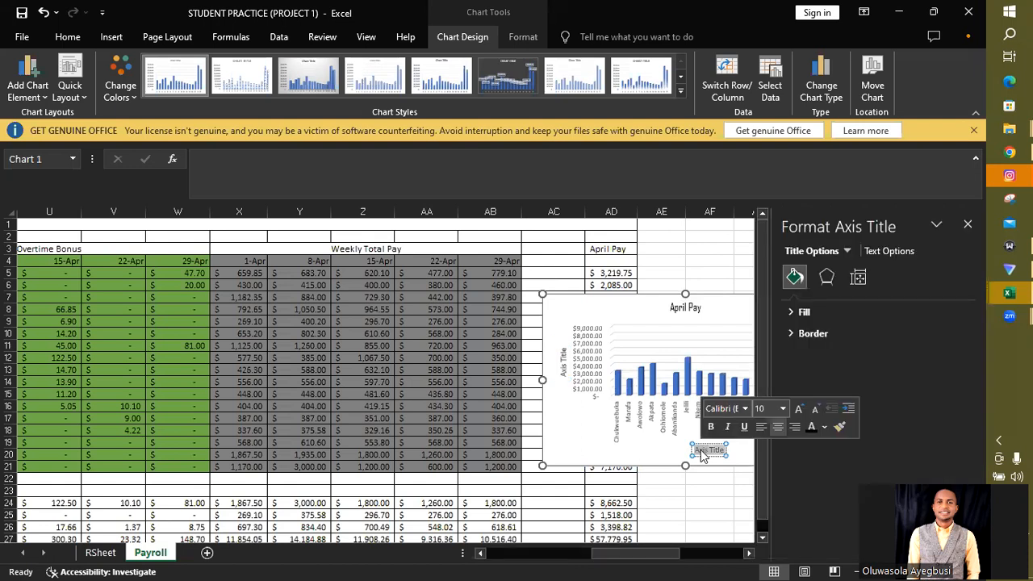
{"action": "key", "text": "BackSpace"}
{"action": "type", "text": "Staff"}
{"action": "key", "text": "BackSpace"}
{"action": "key", "text": "BackSpace"}
{"action": "key", "text": "BackSpace"}
{"action": "key", "text": "BackSpace"}
{"action": "key", "text": "BackSpace"}
{"action": "type", "text": "e"}
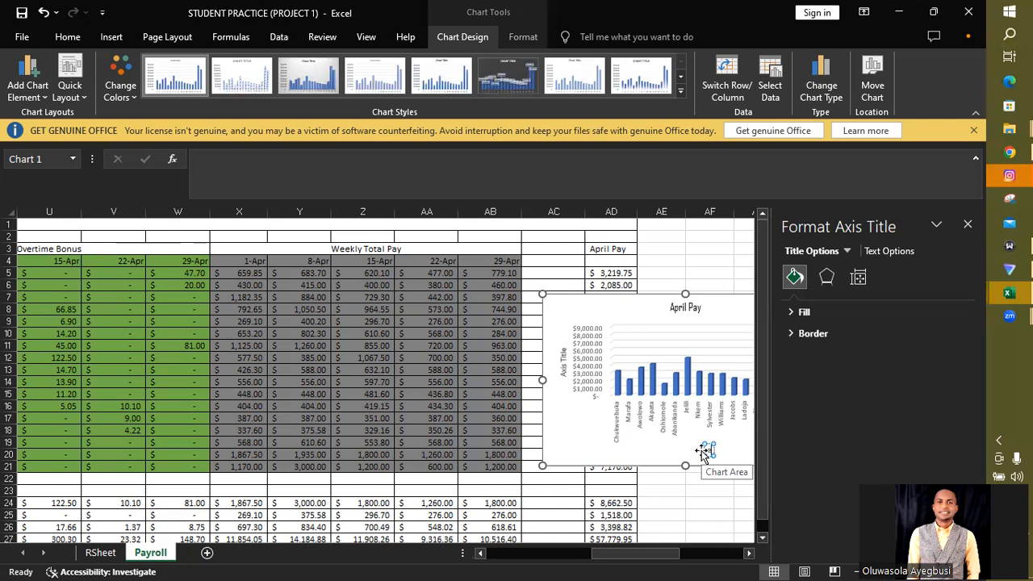
{"action": "type", "text": "mployee Names"}
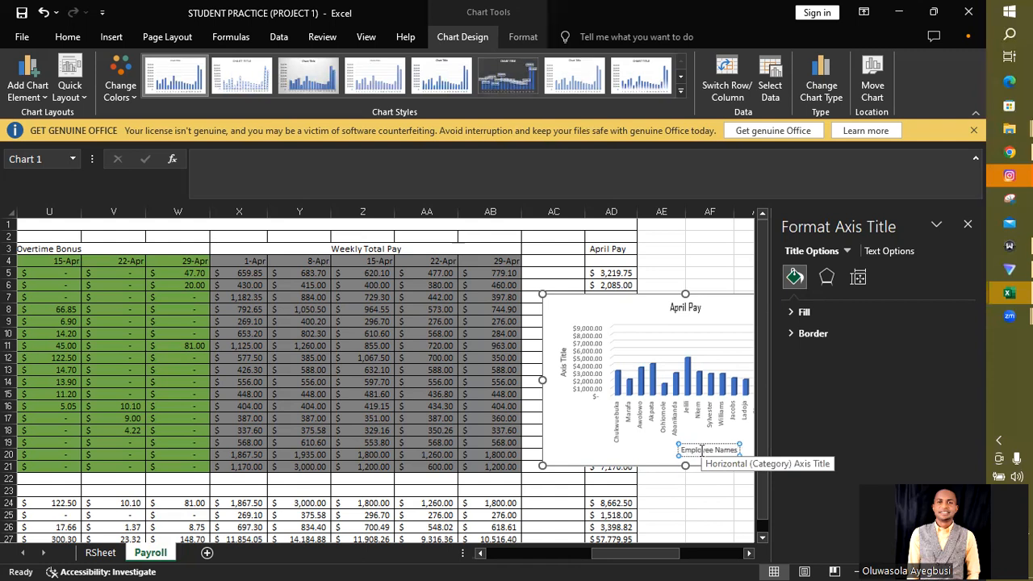
{"action": "triple_click", "coordinate": [701, 449]}
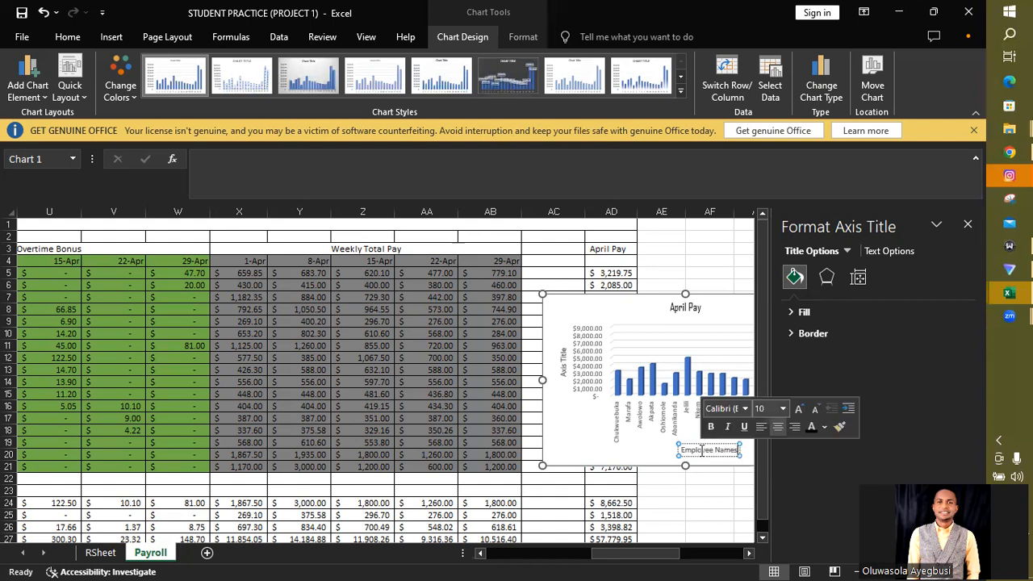
- Format the "Employee Names" axis title in the Agency FB font with the Automatic font color
{"action": "left_click", "coordinate": [744, 409]}
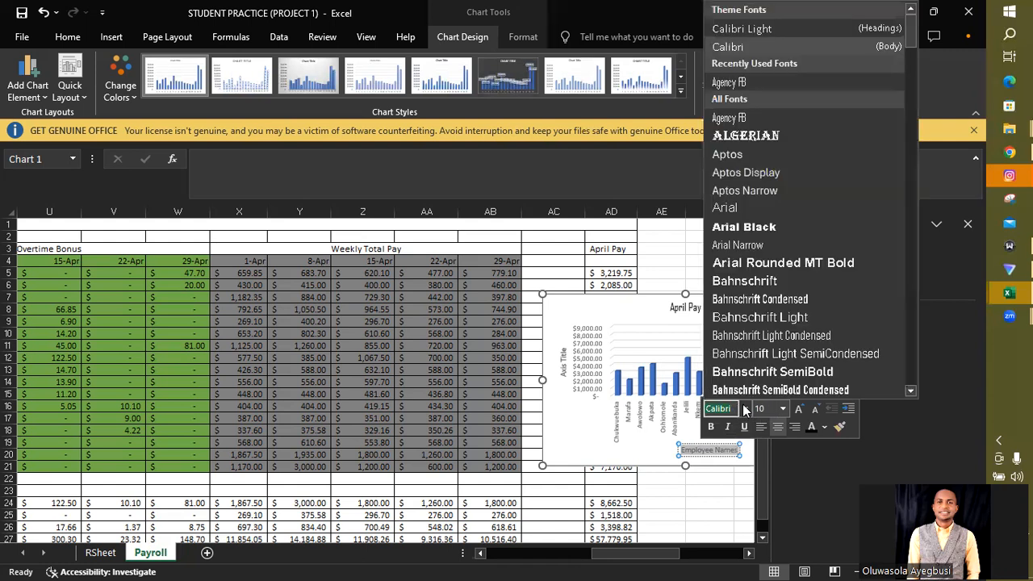
{"action": "left_click", "coordinate": [723, 119]}
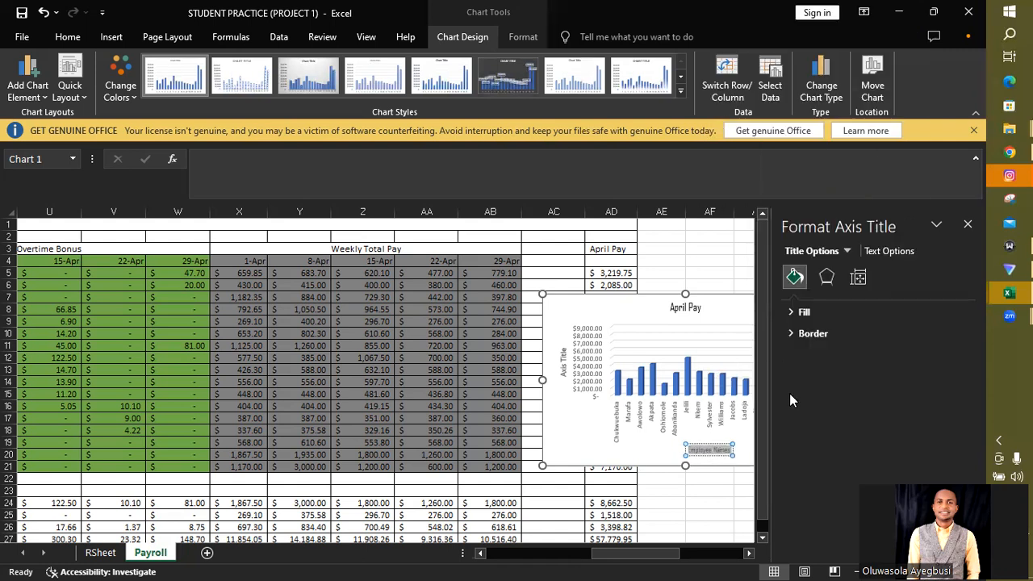
{"action": "left_click", "coordinate": [702, 454]}
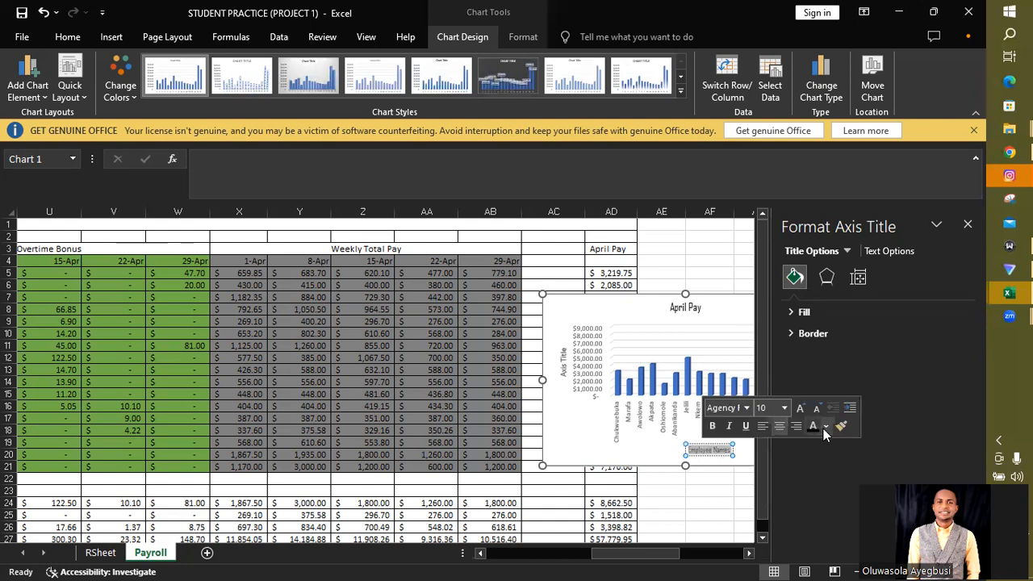
{"action": "left_click", "coordinate": [824, 427]}
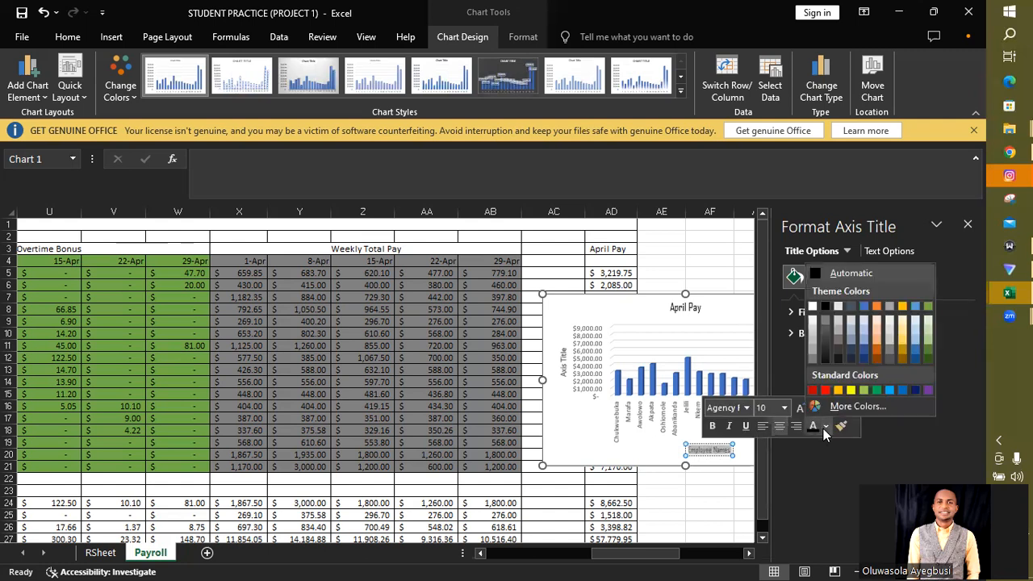
{"action": "left_click", "coordinate": [816, 269]}
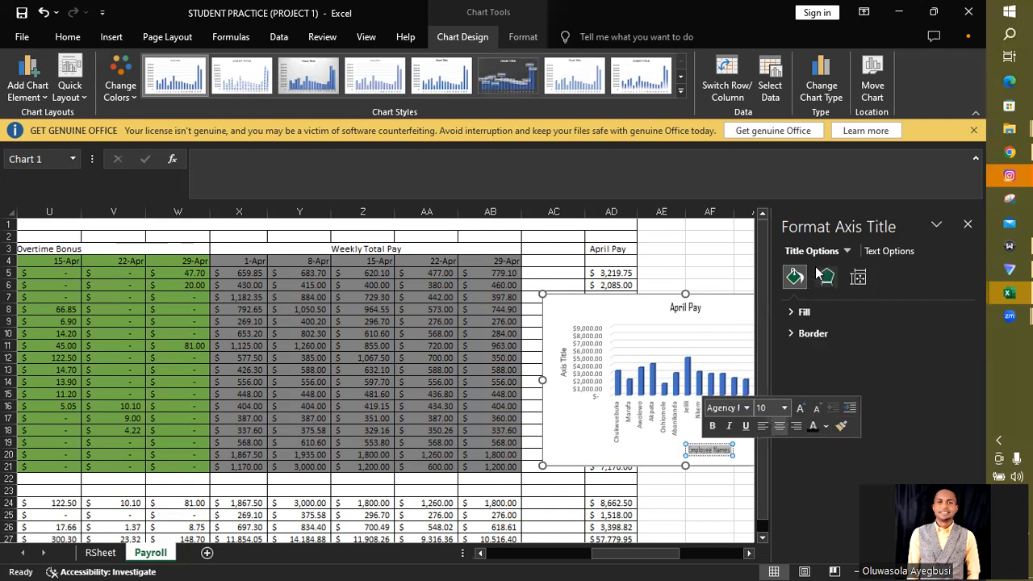
- Give the "Employee Names" axis title a solid yellow fill
{"action": "left_click", "coordinate": [807, 315]}
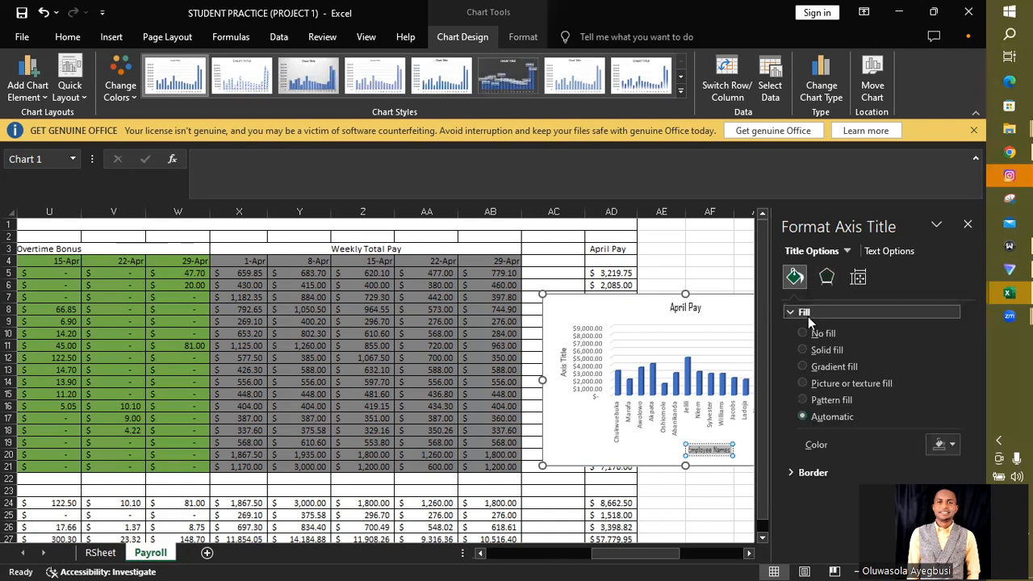
{"action": "left_click", "coordinate": [952, 445]}
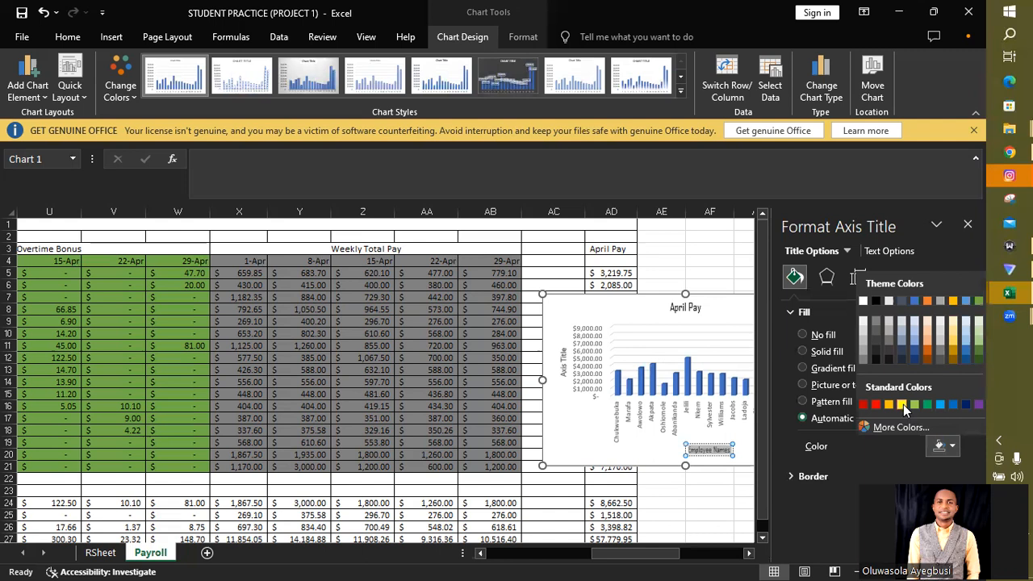
{"action": "left_click", "coordinate": [902, 404]}
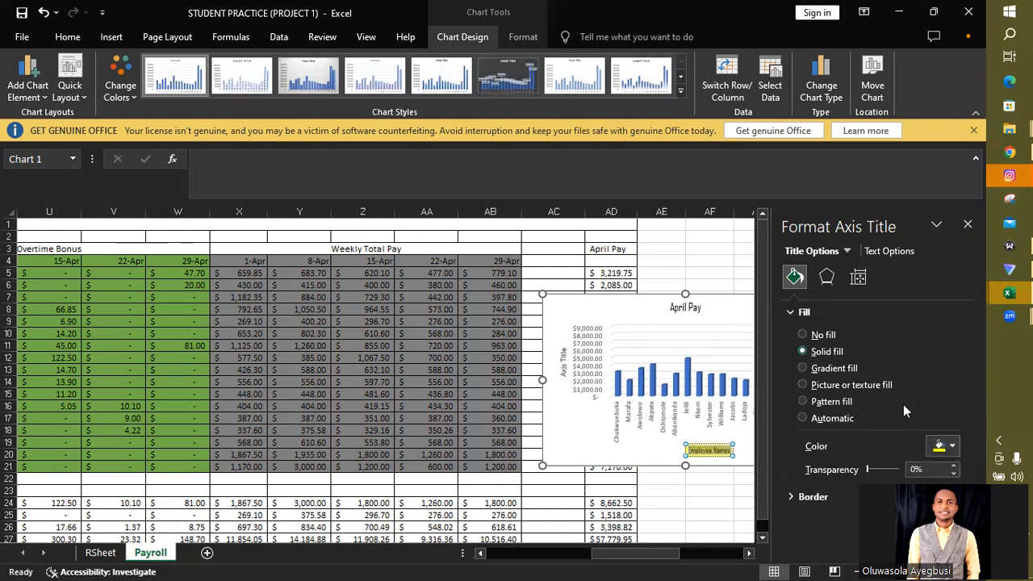
- Apply a solid yellow fill to the April Pay chart title
{"action": "left_click", "coordinate": [679, 310]}
{"action": "double_click", "coordinate": [684, 308]}
{"action": "triple_click", "coordinate": [685, 308]}
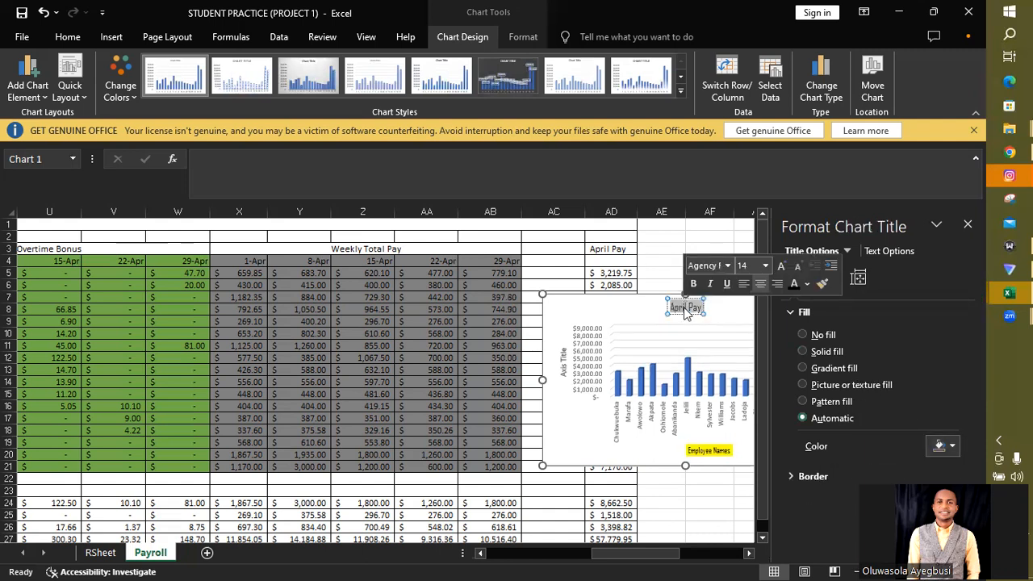
{"action": "left_click", "coordinate": [953, 446]}
{"action": "left_click", "coordinate": [901, 401]}
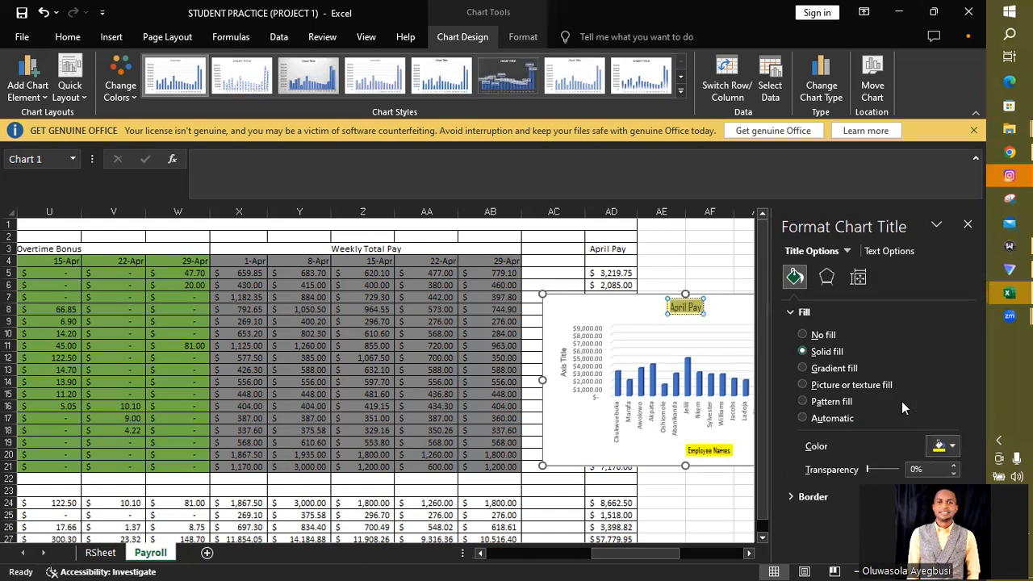
- Replace the vertical axis title's placeholder text with "Pay"
{"action": "left_click", "coordinate": [564, 363]}
{"action": "triple_click", "coordinate": [563, 363]}
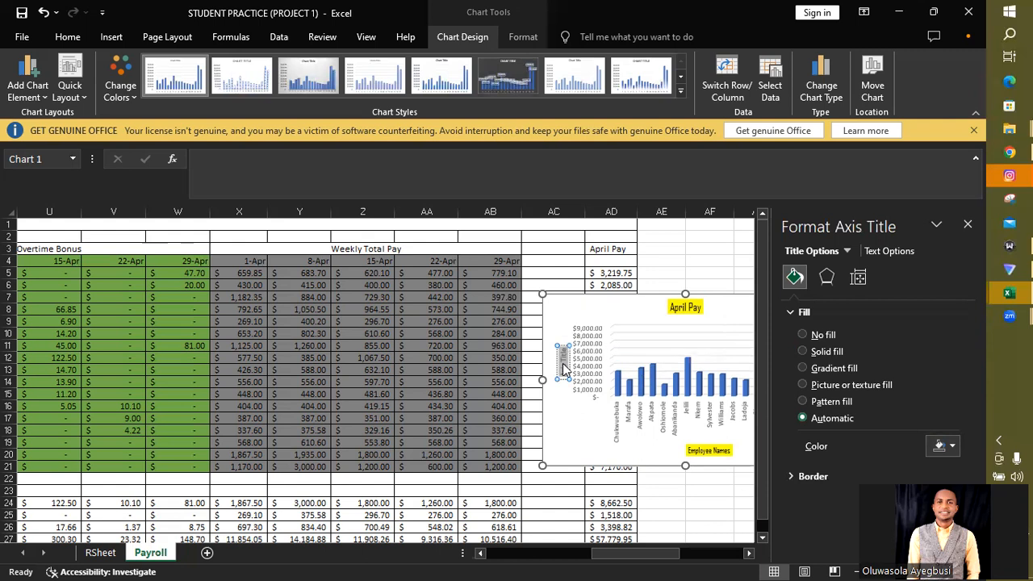
{"action": "key", "text": "BackSpace"}
- Format the vertical "Pay" axis title in the Agency FB font with a solid yellow fill
{"action": "double_click", "coordinate": [563, 363]}
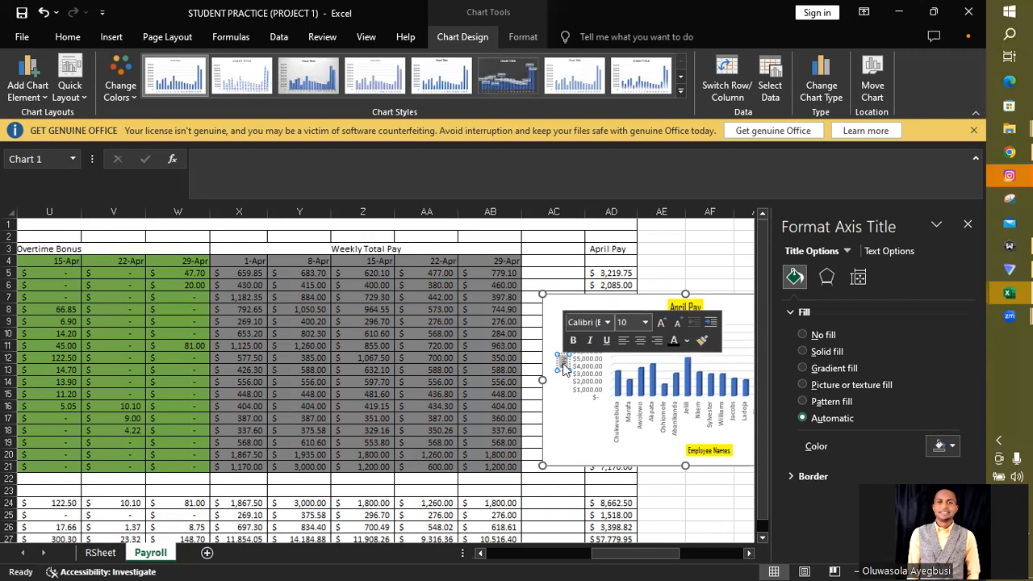
{"action": "left_click", "coordinate": [607, 322]}
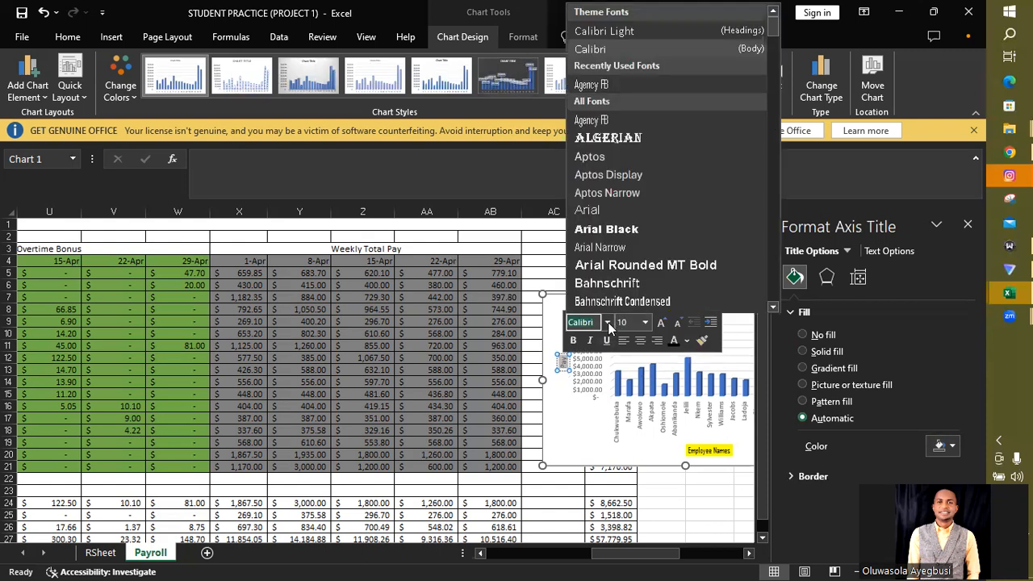
{"action": "left_click", "coordinate": [585, 119]}
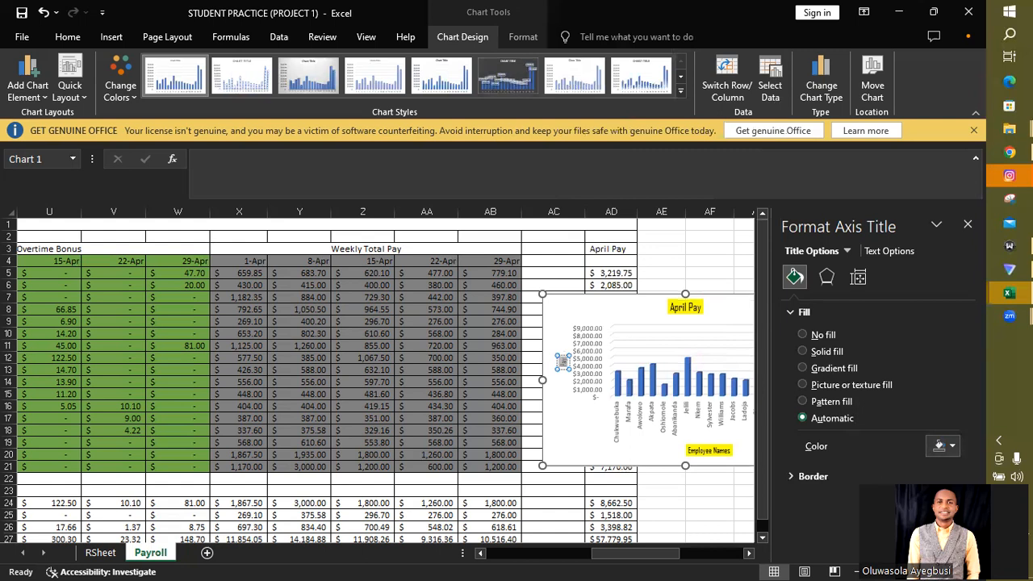
{"action": "left_click", "coordinate": [952, 447]}
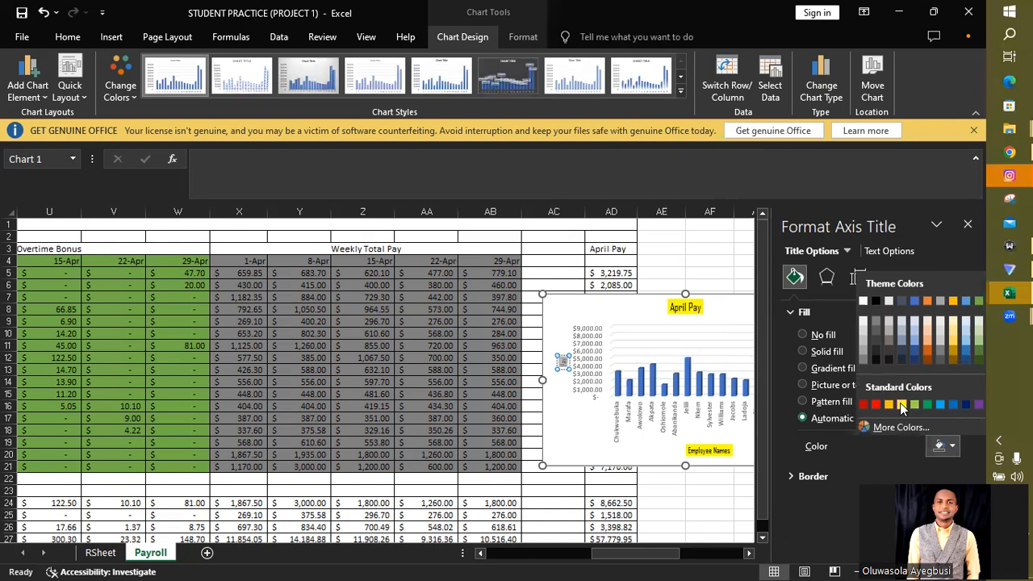
{"action": "left_click", "coordinate": [902, 406]}
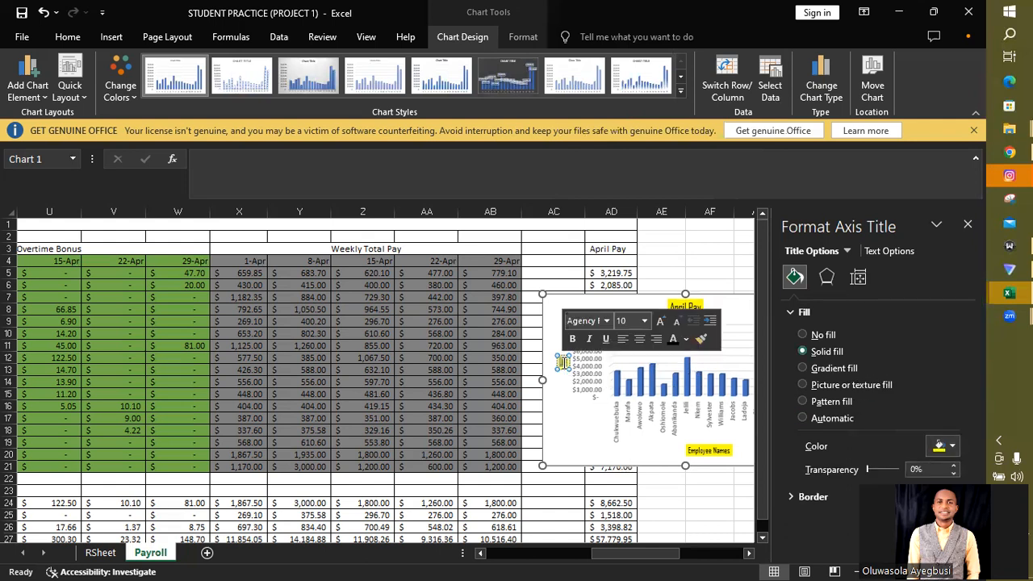
- Set the "Pay" axis title's font color to Automatic and close the axis title formatting options
{"action": "left_click", "coordinate": [686, 340]}
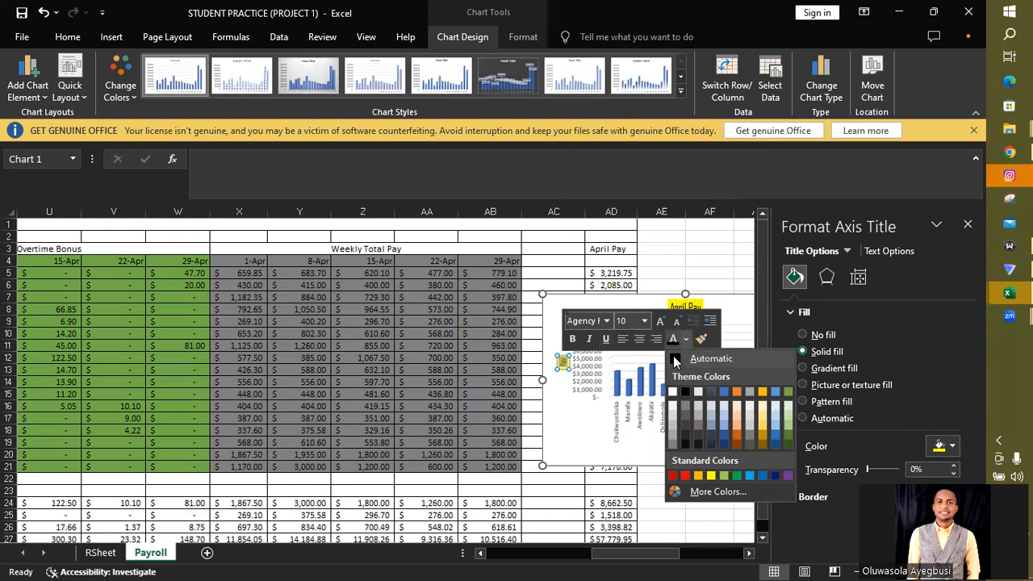
{"action": "left_click", "coordinate": [674, 361]}
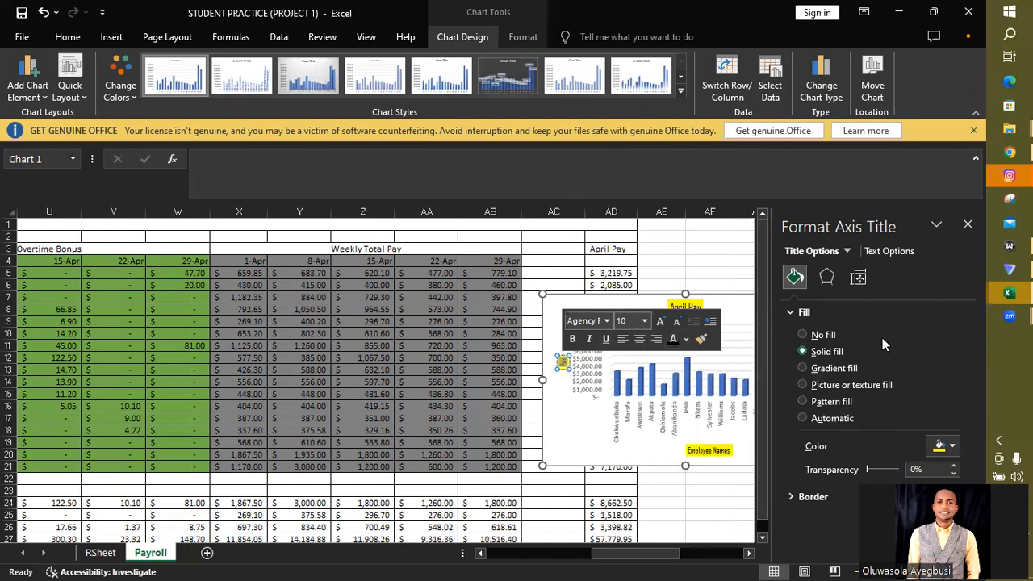
{"action": "left_click", "coordinate": [967, 224]}
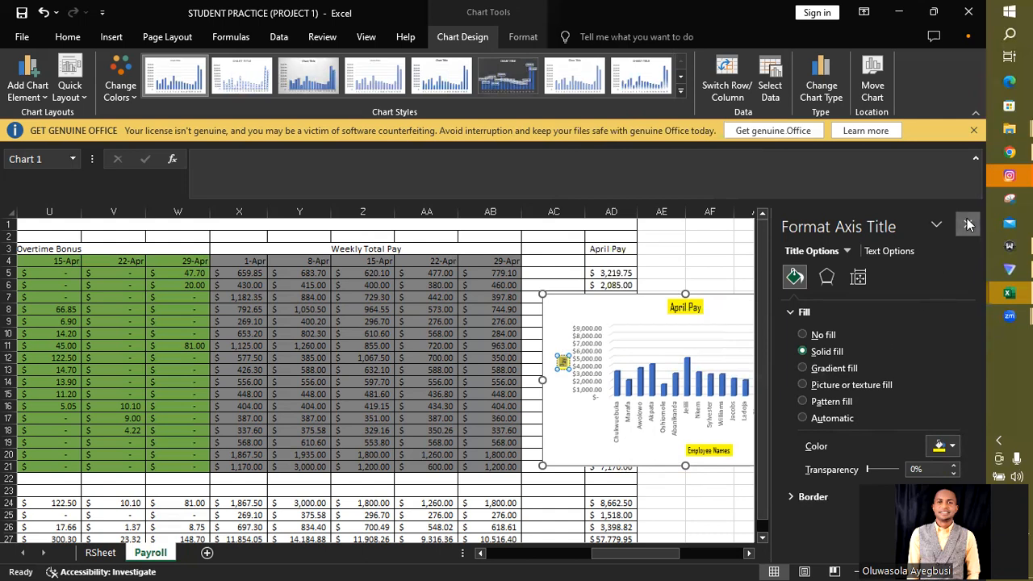
- Set the chart area's 3-D X rotation to 50°
{"action": "left_click", "coordinate": [792, 309]}
{"action": "right_click", "coordinate": [804, 334]}
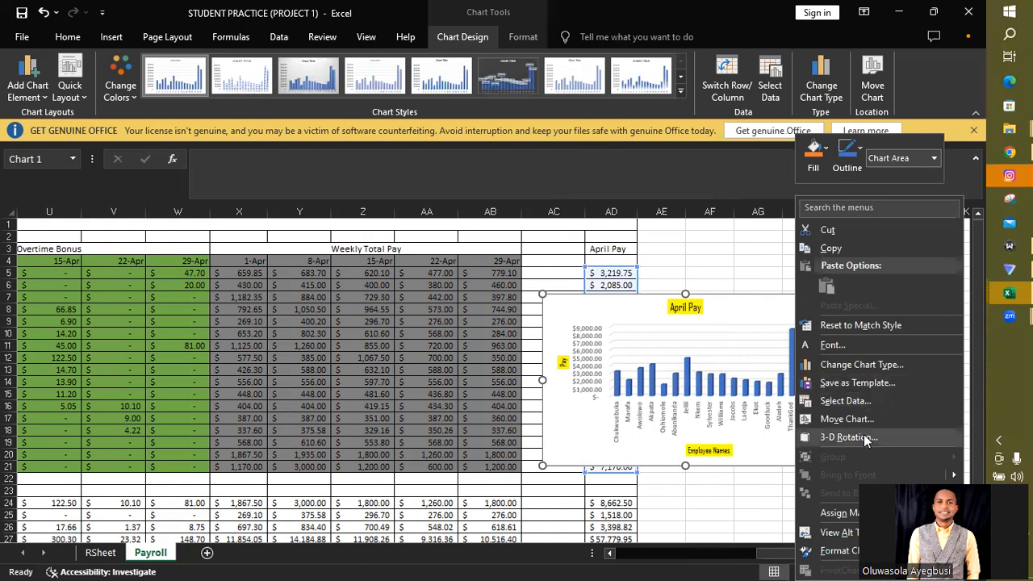
{"action": "left_click", "coordinate": [846, 436]}
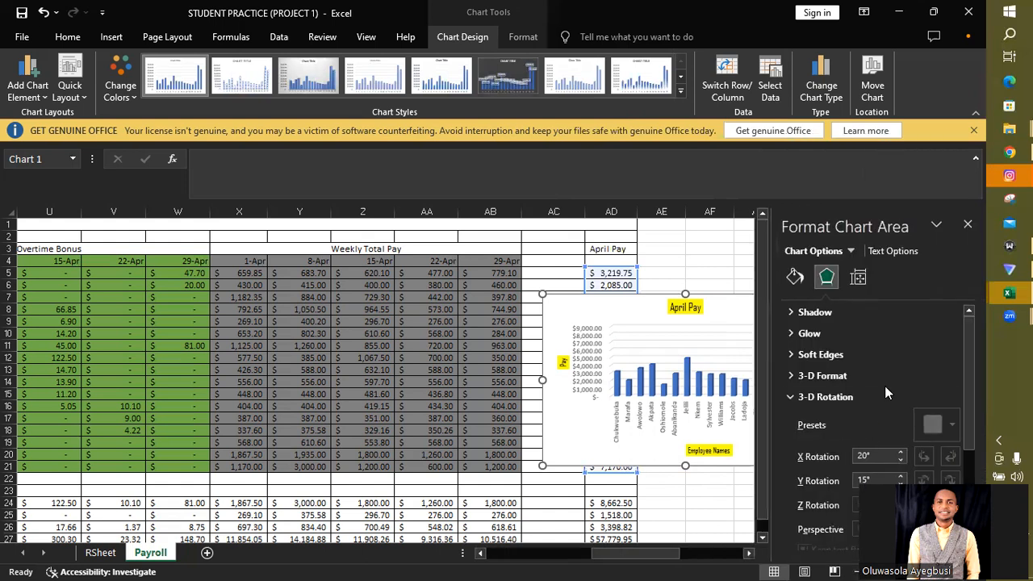
{"action": "left_click", "coordinate": [901, 453]}
{"action": "left_click", "coordinate": [901, 452]}
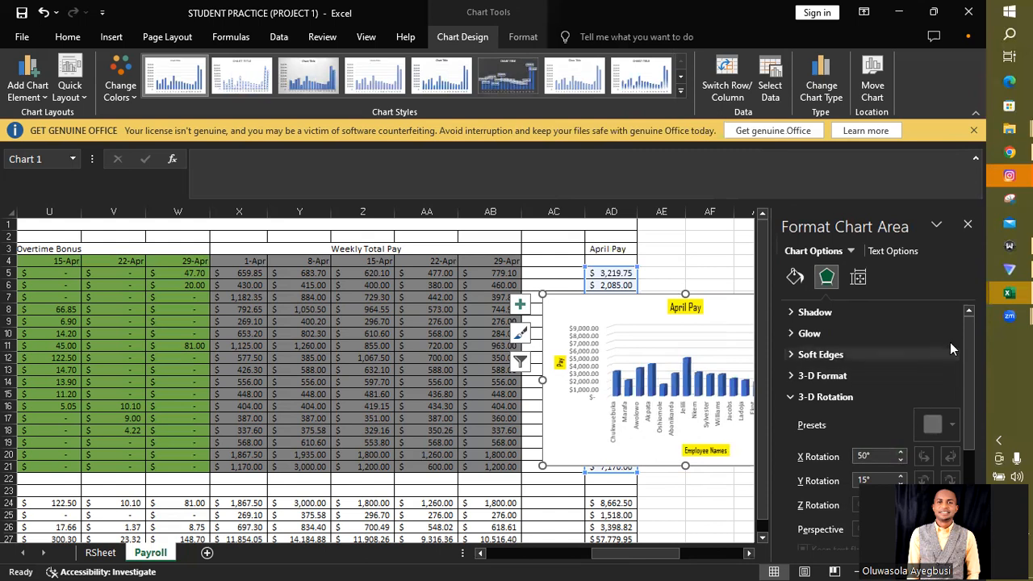
- Add a glow to the chart area with a size of 21 pt and 50% transparency
{"action": "left_click", "coordinate": [896, 329]}
{"action": "left_click", "coordinate": [922, 404]}
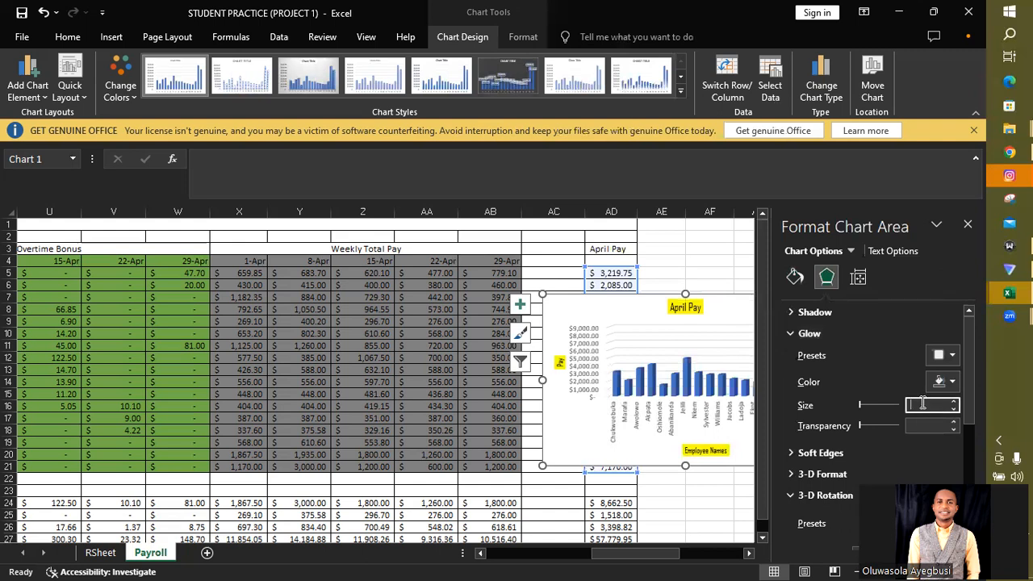
{"action": "type", "text": "21"}
{"action": "key", "text": "Return"}
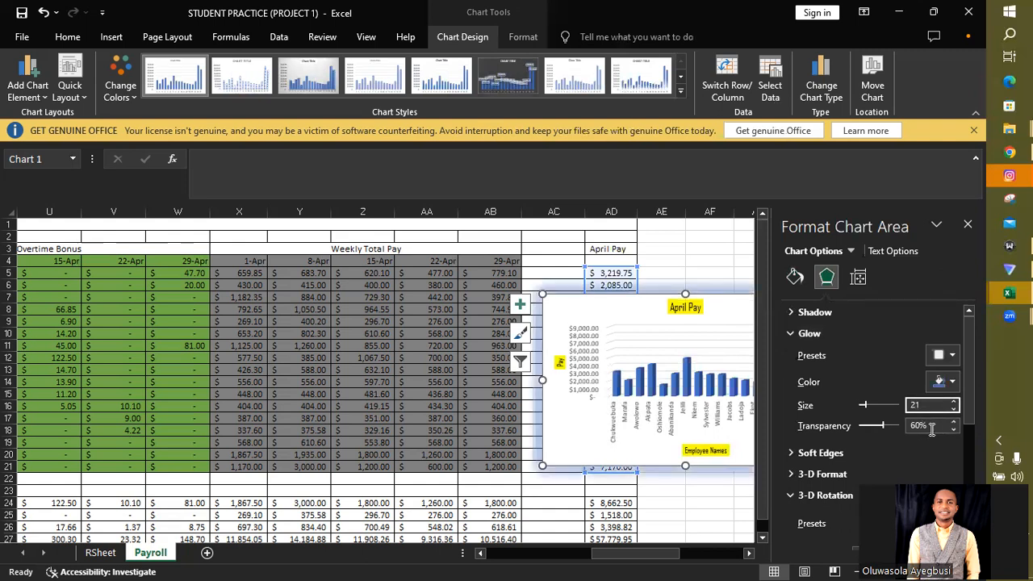
{"action": "left_click", "coordinate": [916, 428]}
{"action": "type", "text": "50"}
{"action": "key", "text": "Return"}
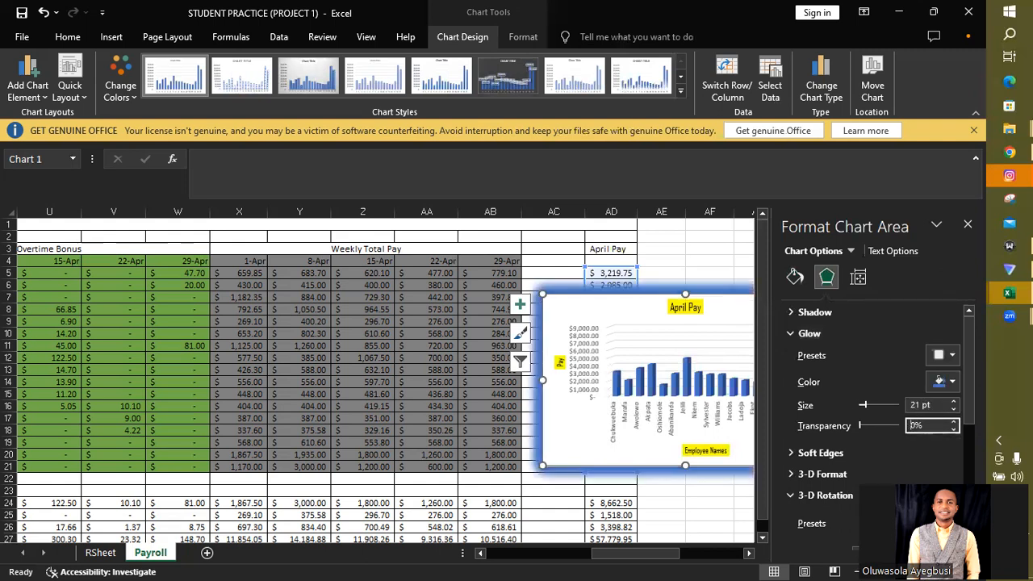
- Change the chart area's glow color to yellow and close the chart area formatting options
{"action": "left_click", "coordinate": [950, 384]}
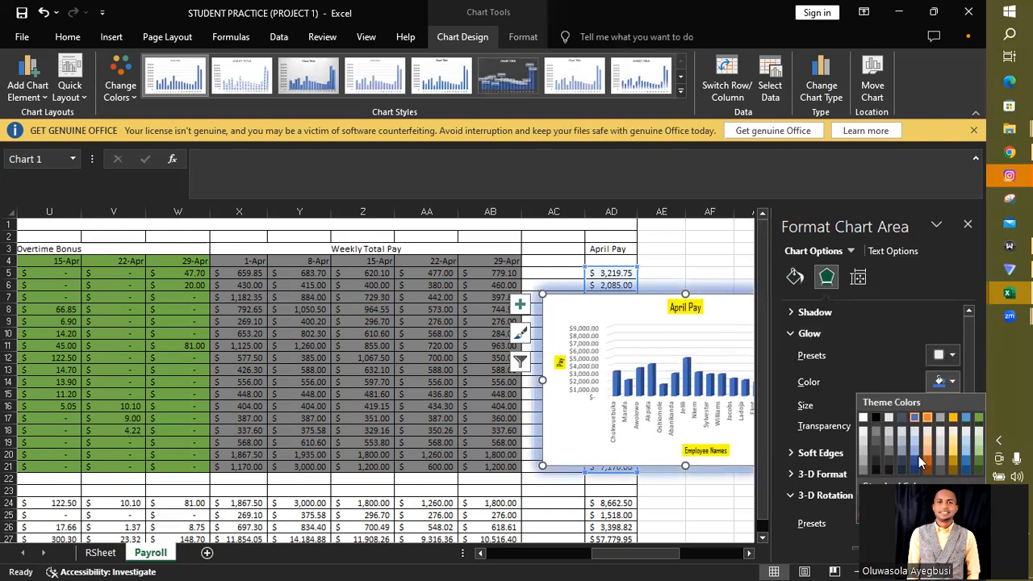
{"action": "left_click", "coordinate": [953, 417]}
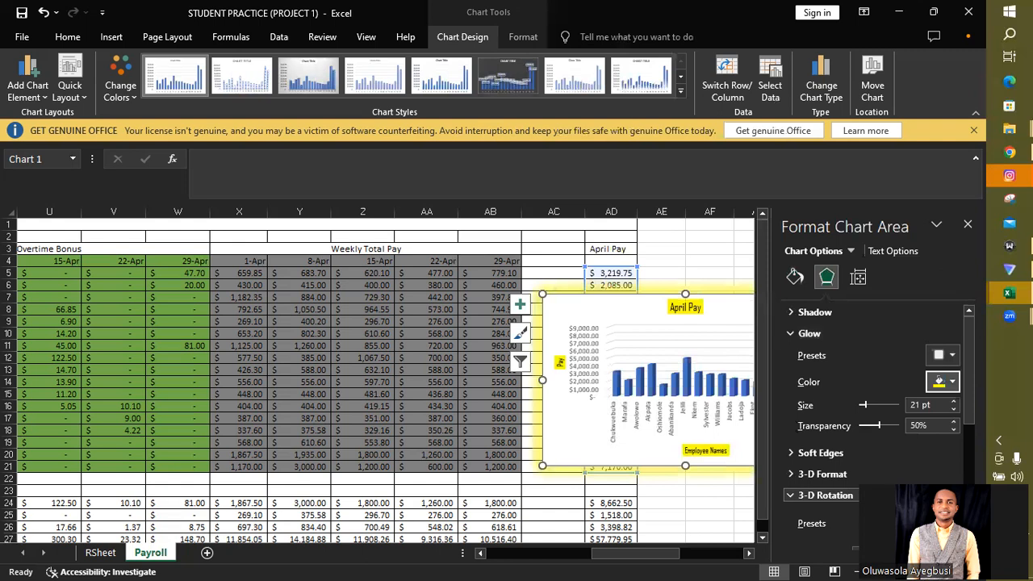
{"action": "left_click", "coordinate": [967, 225]}
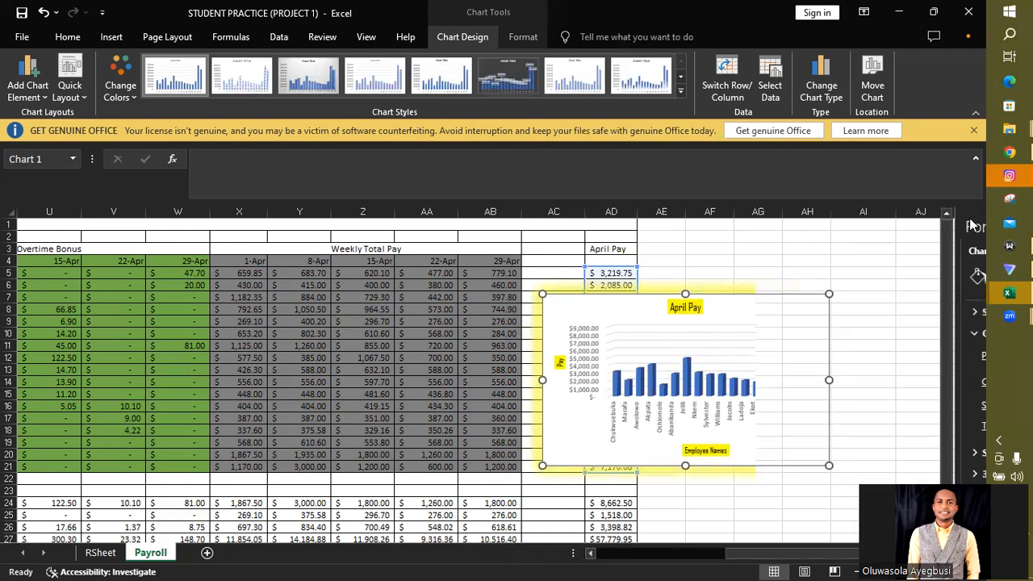
- Move the chart into the empty cells to the right of the April Pay column, spanning about columns AF to AK
{"action": "mouse_move", "coordinate": [784, 307]}
{"action": "left_mouse_down"}
{"action": "mouse_move", "coordinate": [828, 270]}
{"action": "mouse_move", "coordinate": [914, 249]}
{"action": "mouse_move", "coordinate": [917, 240]}
{"action": "mouse_move", "coordinate": [917, 249]}
{"action": "left_mouse_up"}
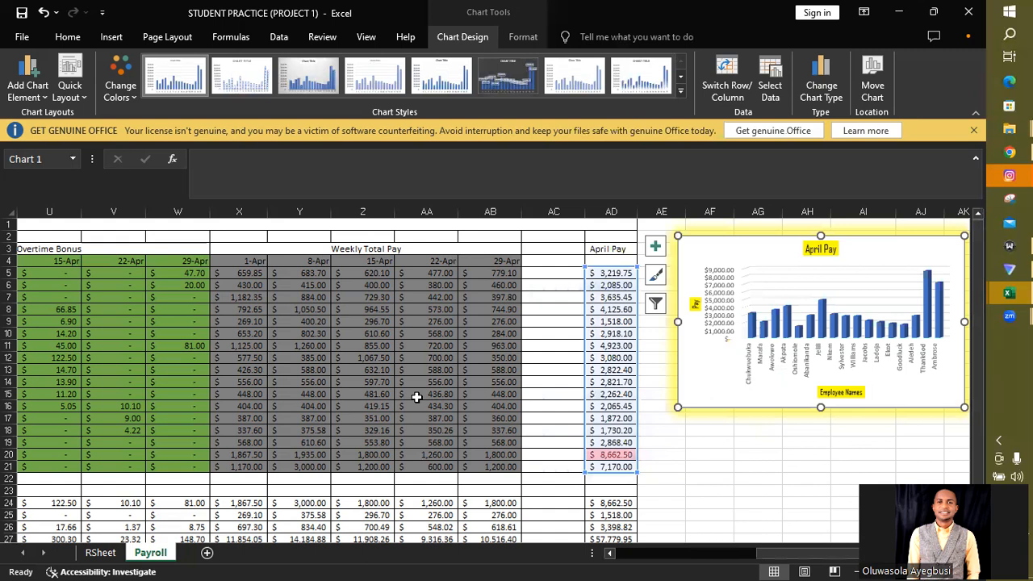
{"action": "scroll", "coordinate": [417, 397], "scroll_direction": "down", "scroll_amount": 3, "text": "ctrl"}
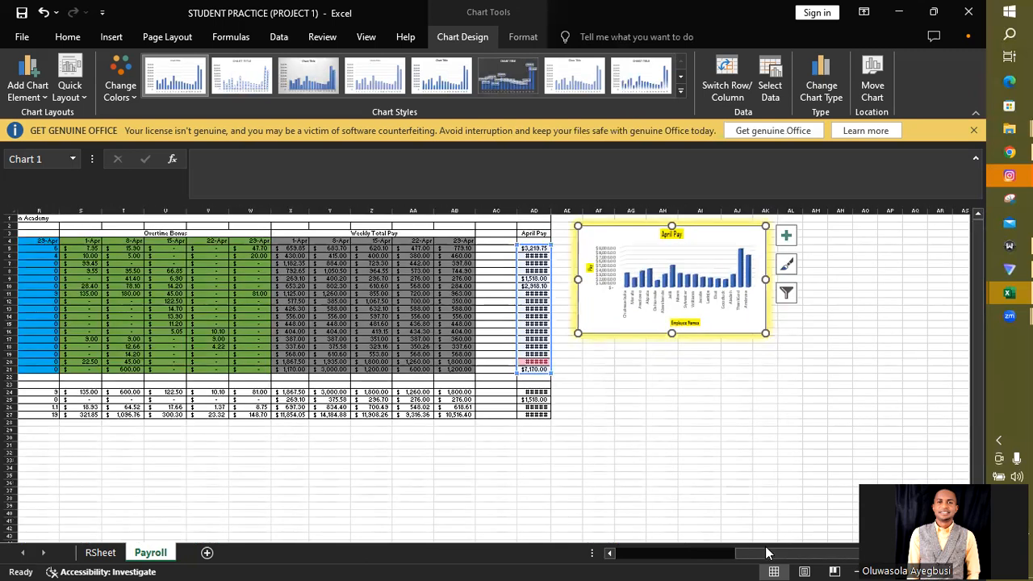
{"action": "left_click_drag", "start_coordinate": [783, 555], "coordinate": [777, 563]}
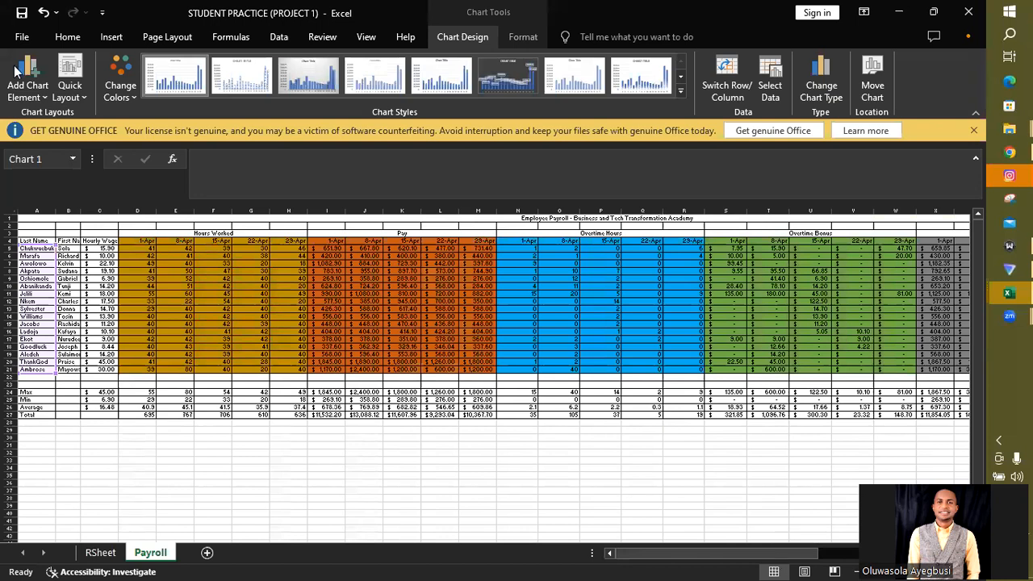
- Open the print preview of the selected chart and examine the available margin presets
{"action": "left_click", "coordinate": [22, 36]}
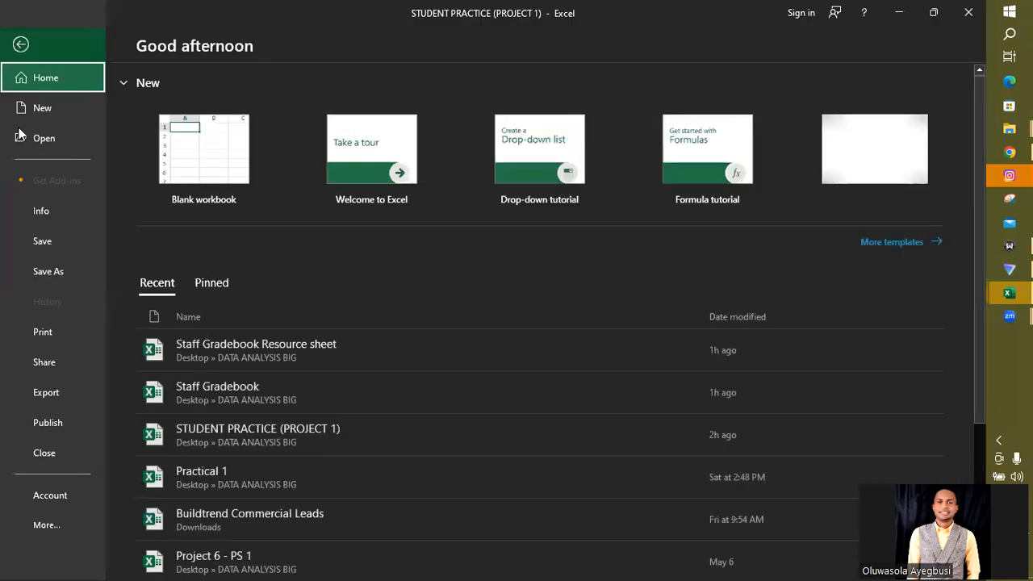
{"action": "left_click", "coordinate": [43, 332]}
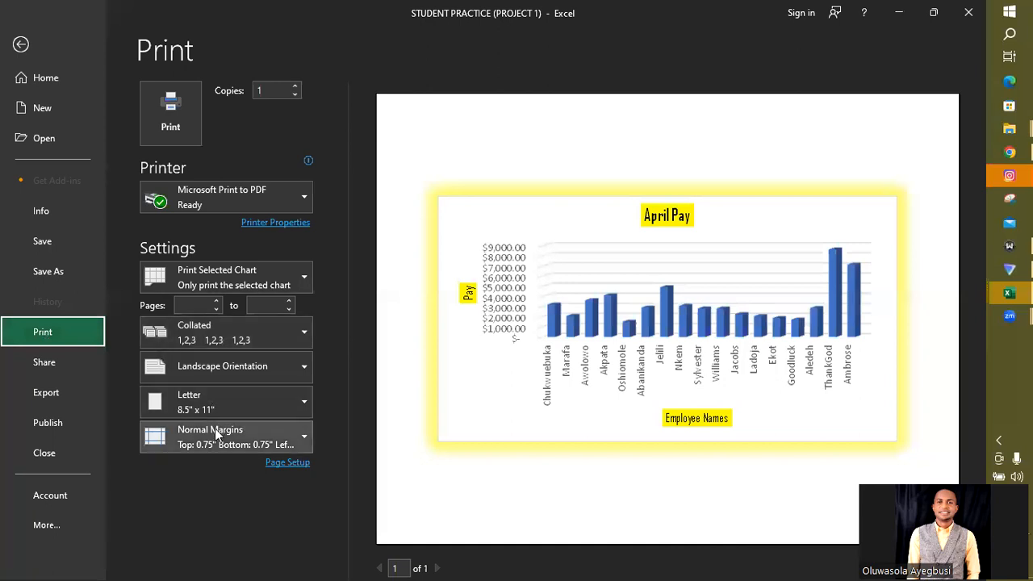
{"action": "left_click", "coordinate": [225, 434]}
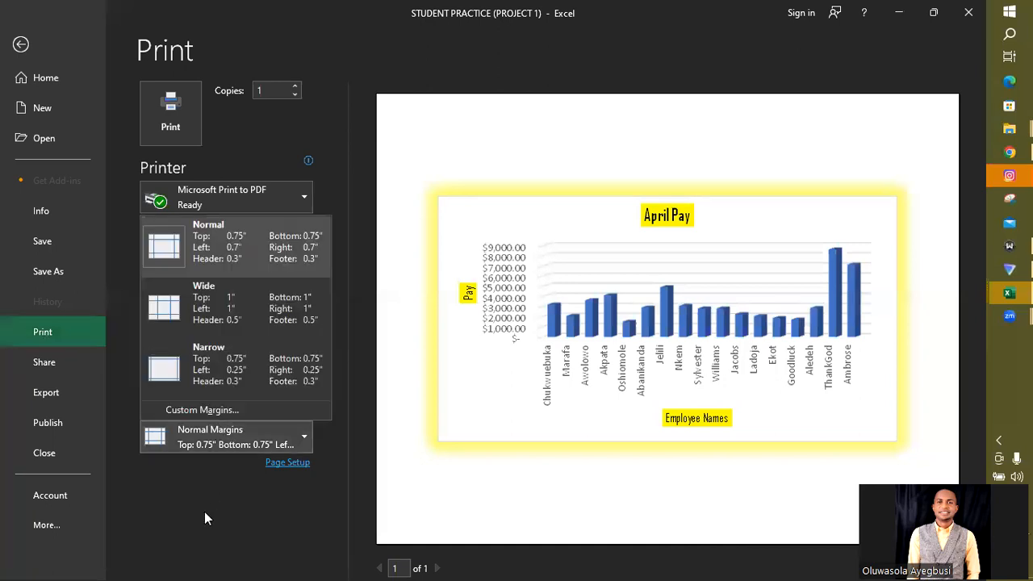
{"action": "left_click", "coordinate": [204, 512]}
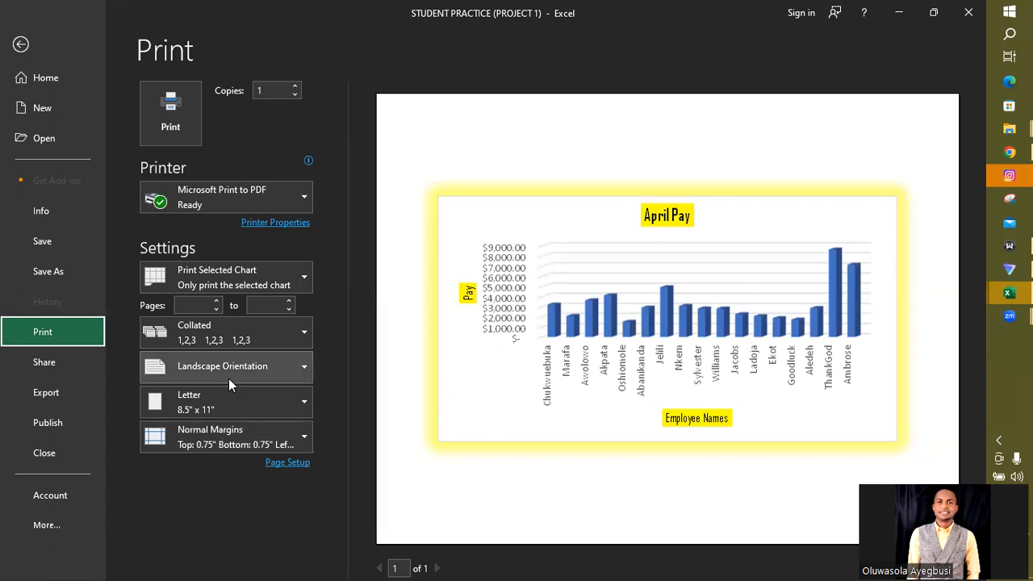
- Deselect the chart and set the Payroll sheet to print fitted on one page in landscape orientation
{"action": "left_click", "coordinate": [20, 43]}
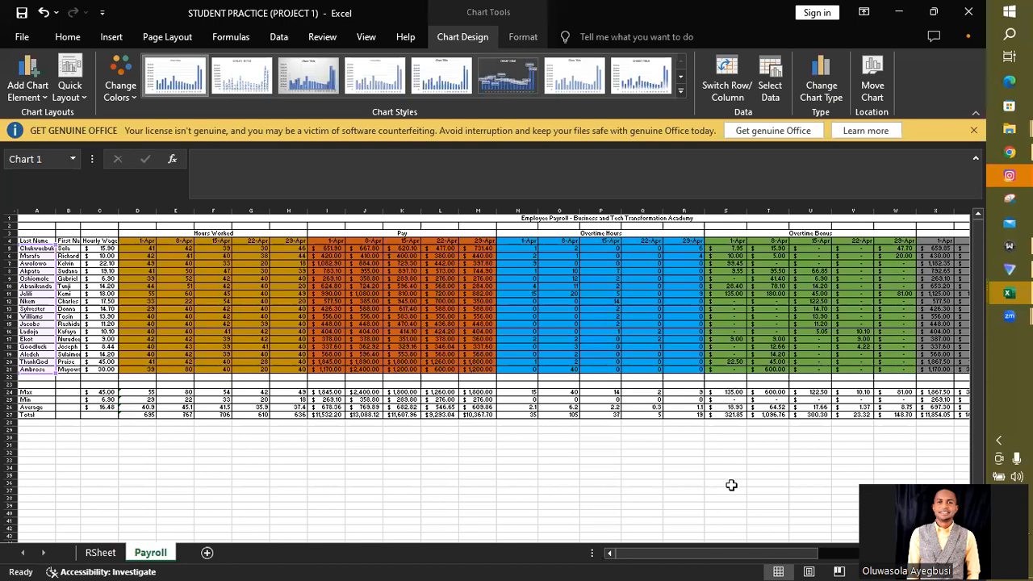
{"action": "left_click", "coordinate": [680, 485]}
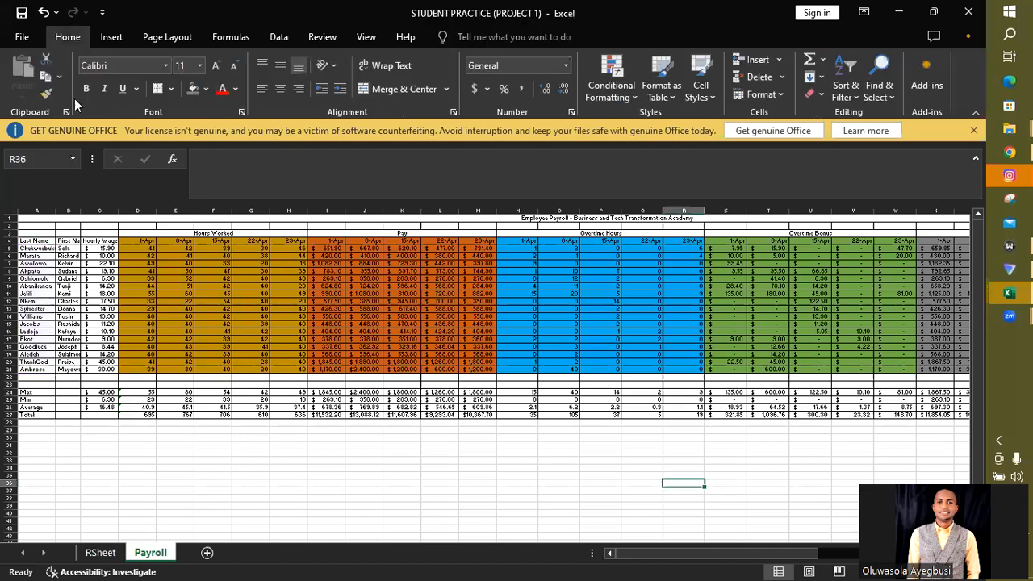
{"action": "left_click", "coordinate": [22, 39]}
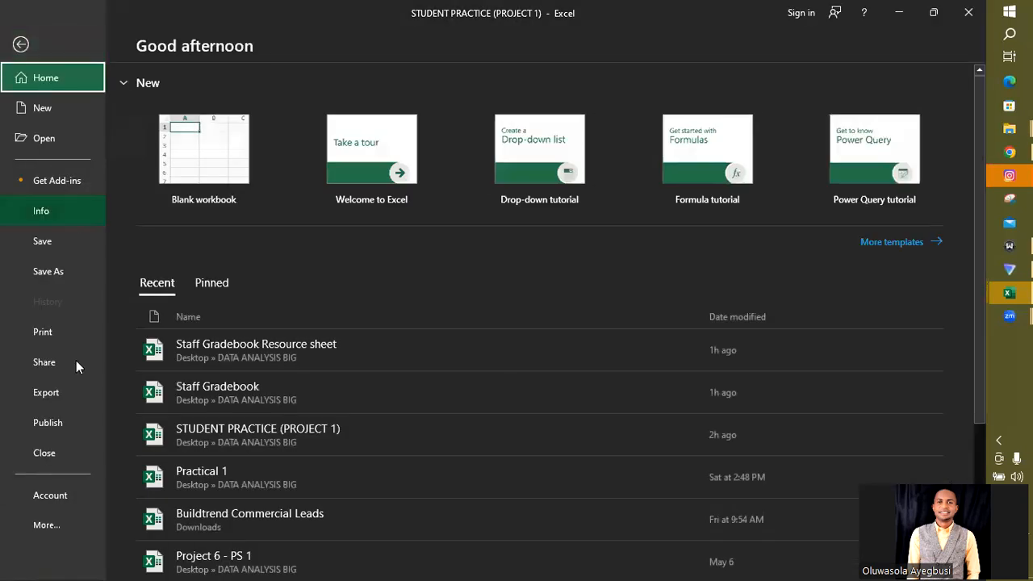
{"action": "left_click", "coordinate": [47, 331]}
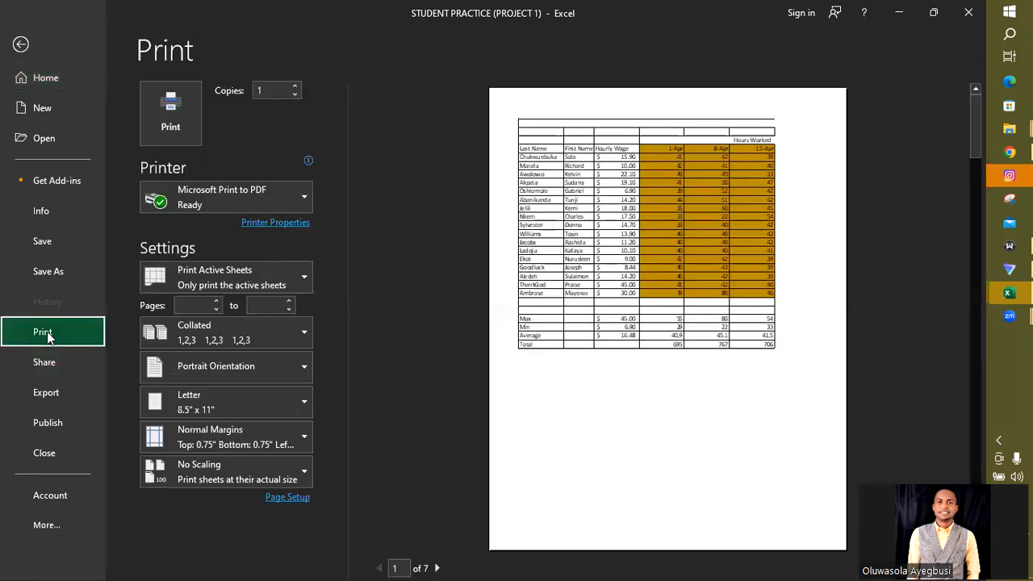
{"action": "left_click", "coordinate": [213, 469]}
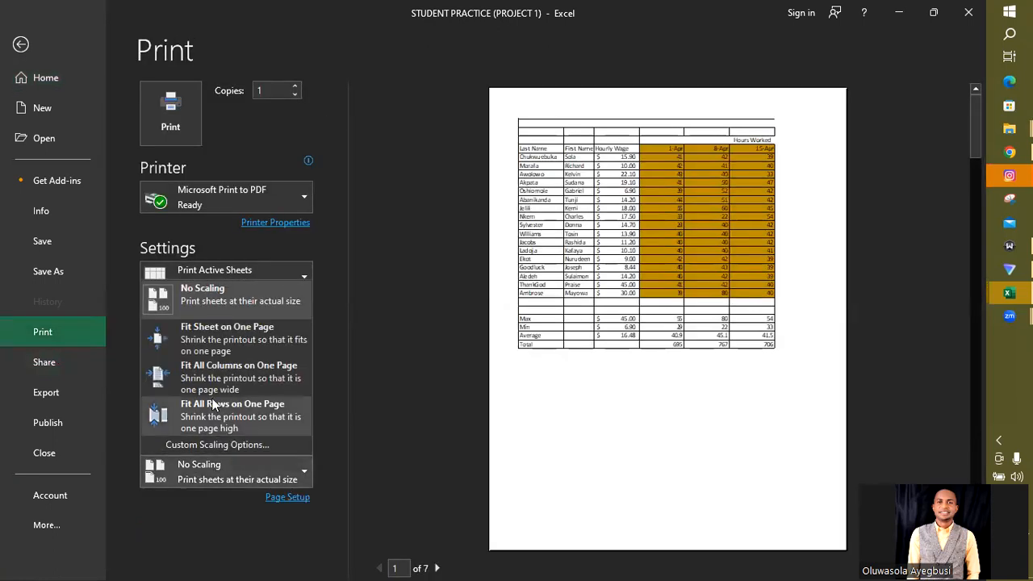
{"action": "left_click", "coordinate": [209, 338]}
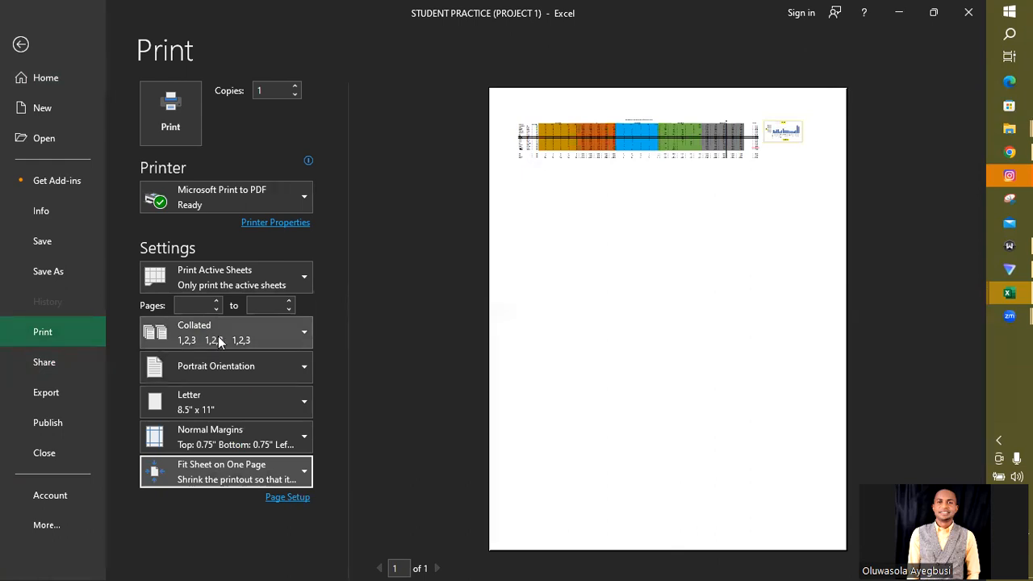
{"action": "left_click", "coordinate": [230, 358]}
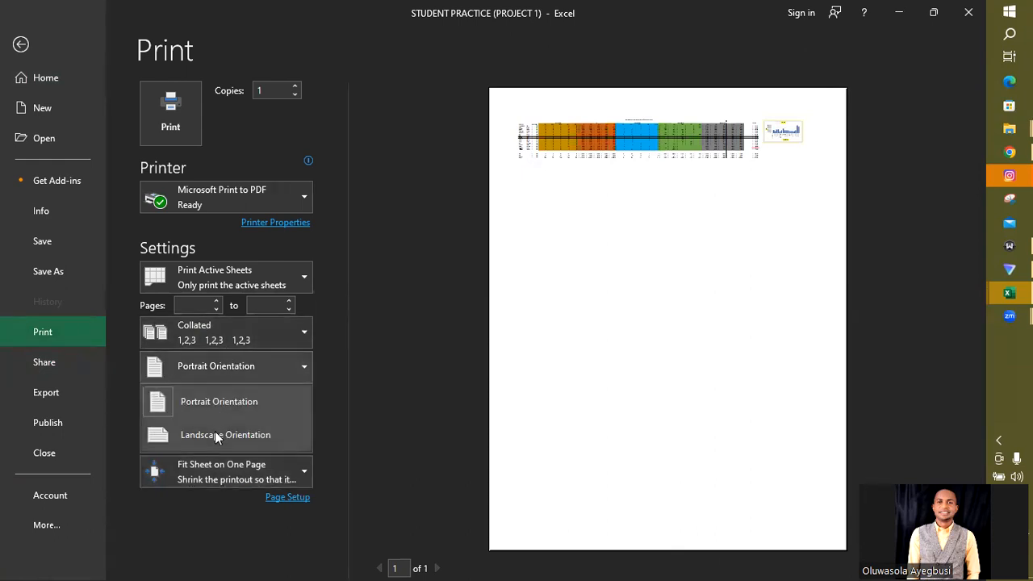
{"action": "left_click", "coordinate": [214, 432]}
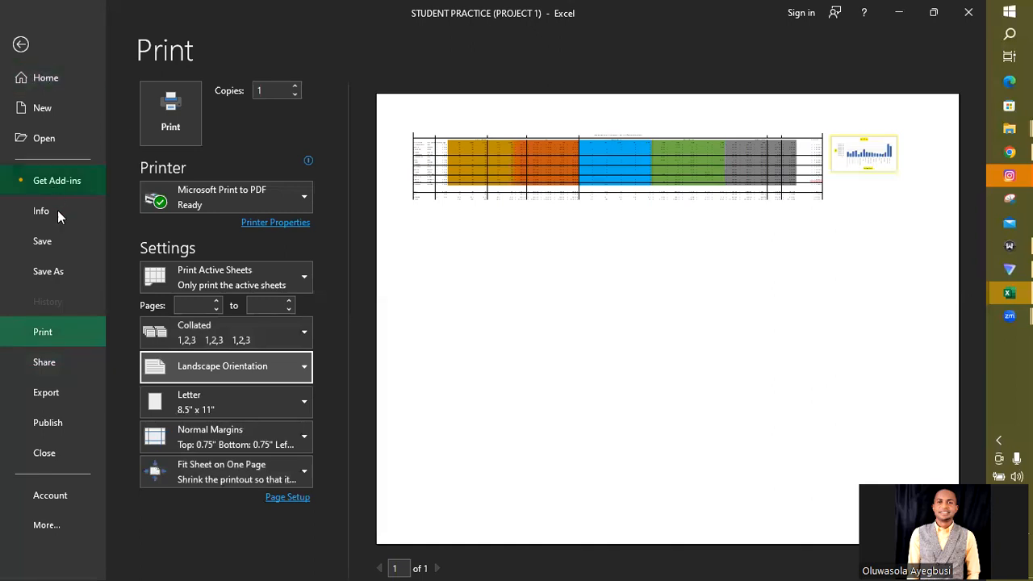
- Save the Payroll sheet to the Desktop as a PDF file named Payroll 2
{"action": "left_click", "coordinate": [65, 271]}
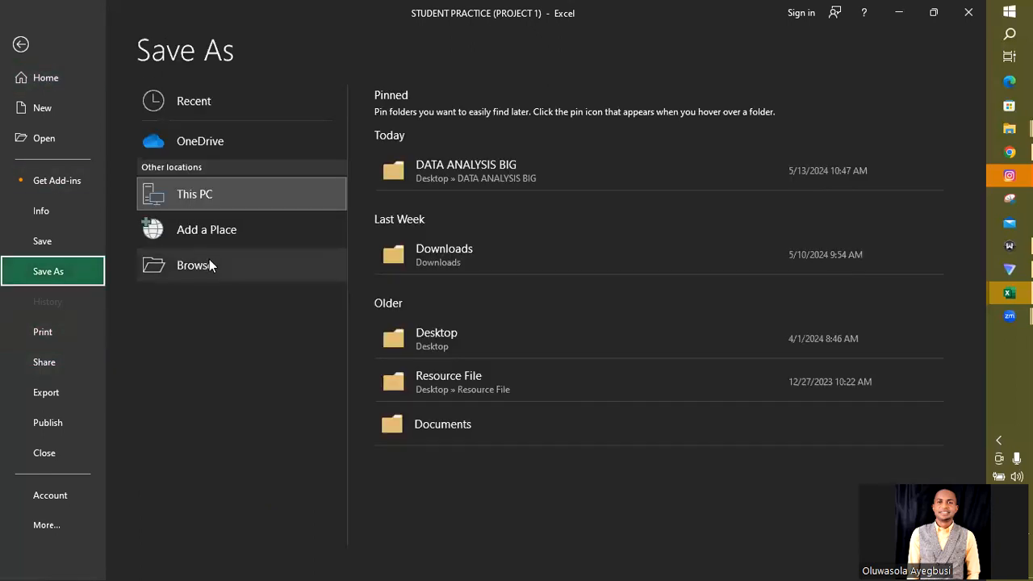
{"action": "left_click", "coordinate": [218, 268]}
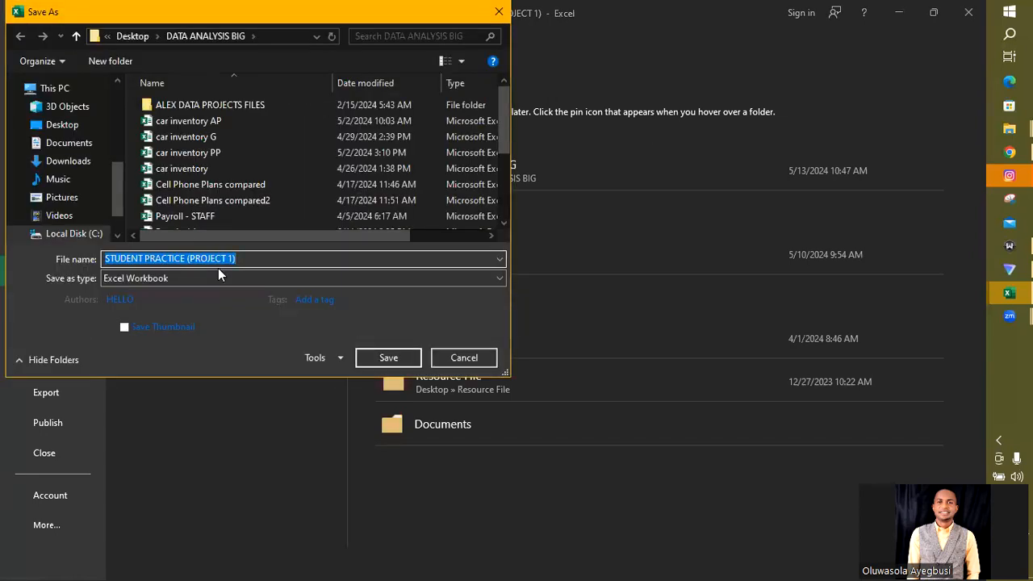
{"action": "left_click", "coordinate": [499, 11]}
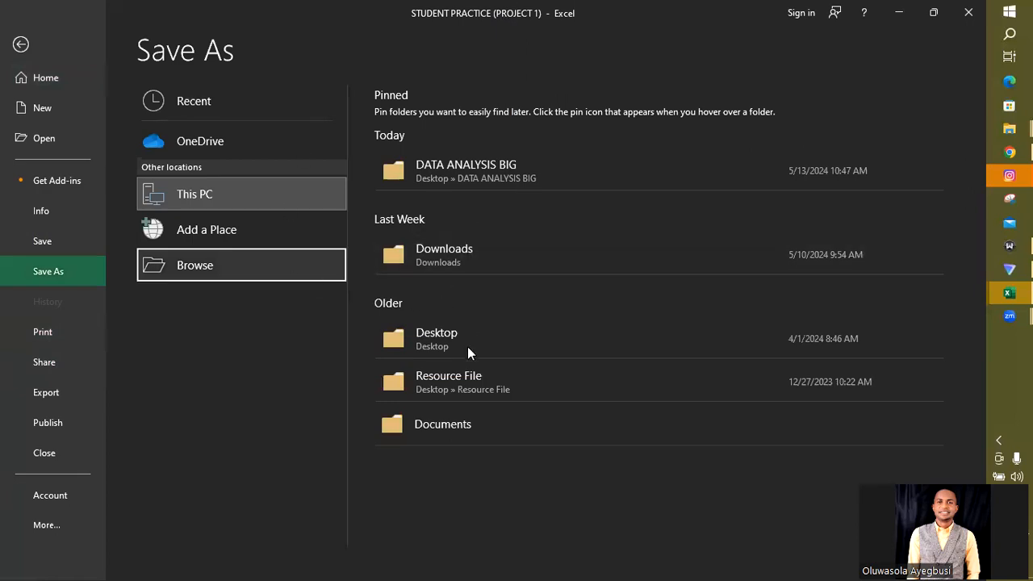
{"action": "left_click", "coordinate": [434, 334]}
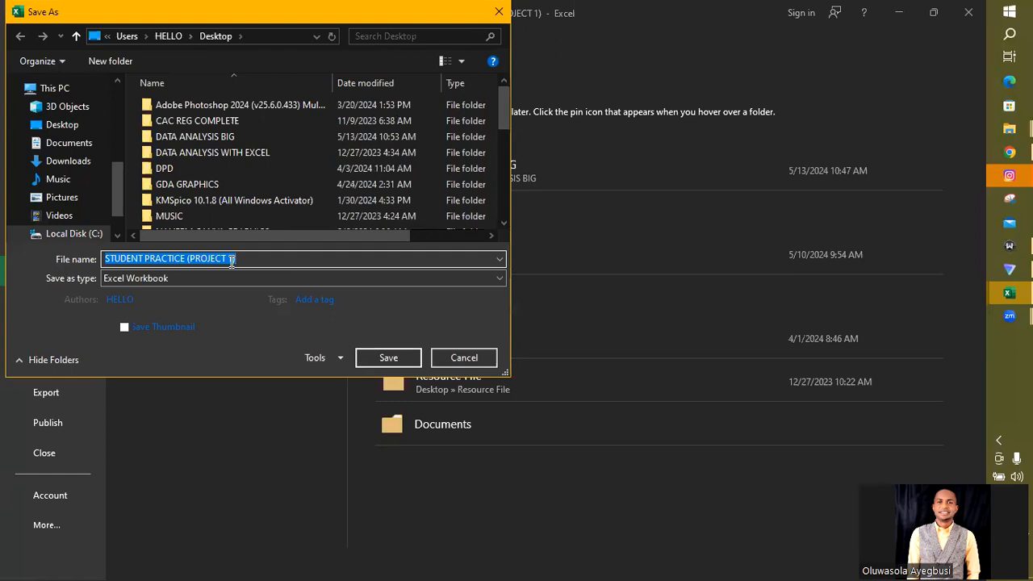
{"action": "type", "text": "P"}
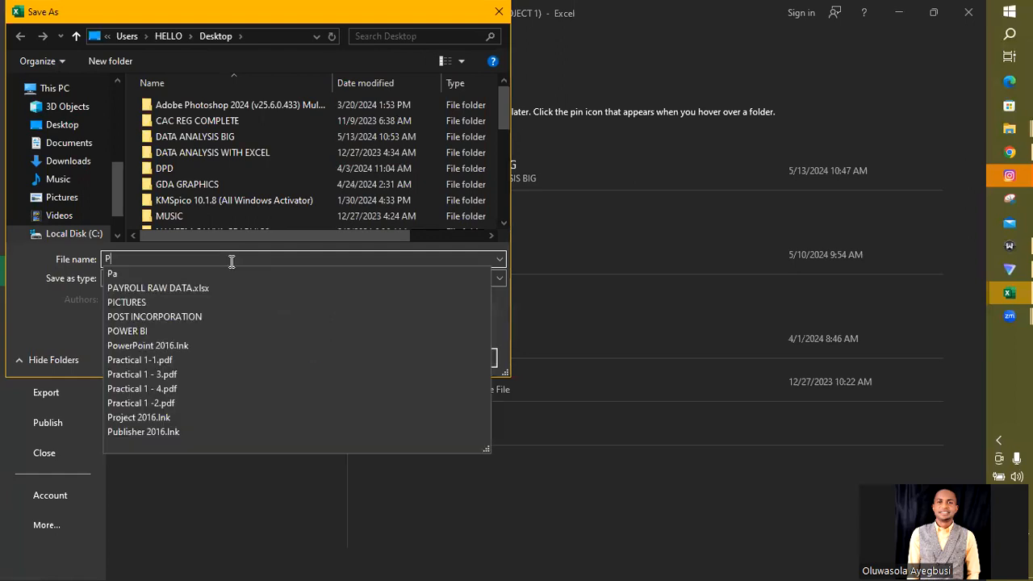
{"action": "type", "text": "ayroll "}
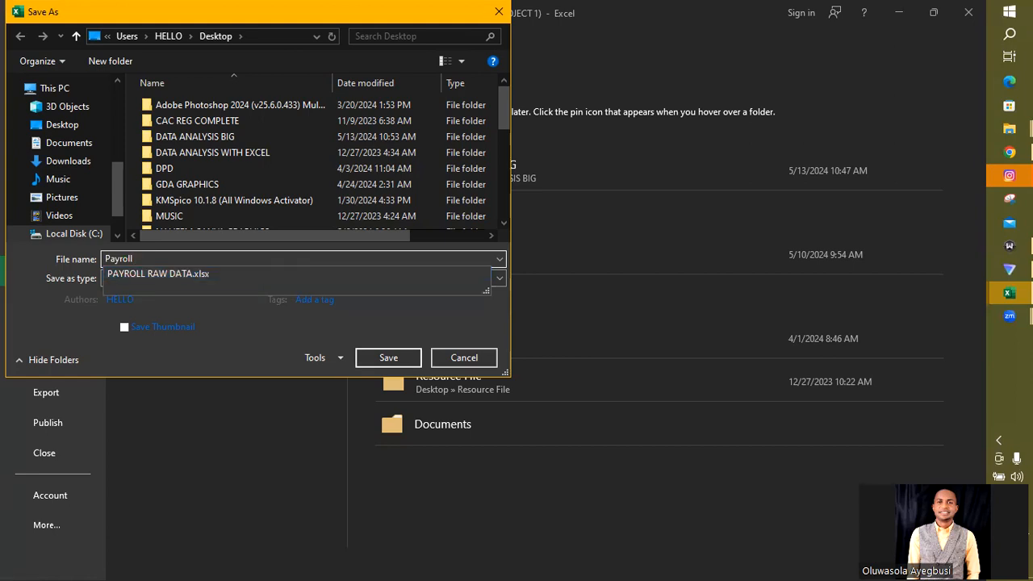
{"action": "type", "text": "2"}
{"action": "left_click", "coordinate": [171, 279]}
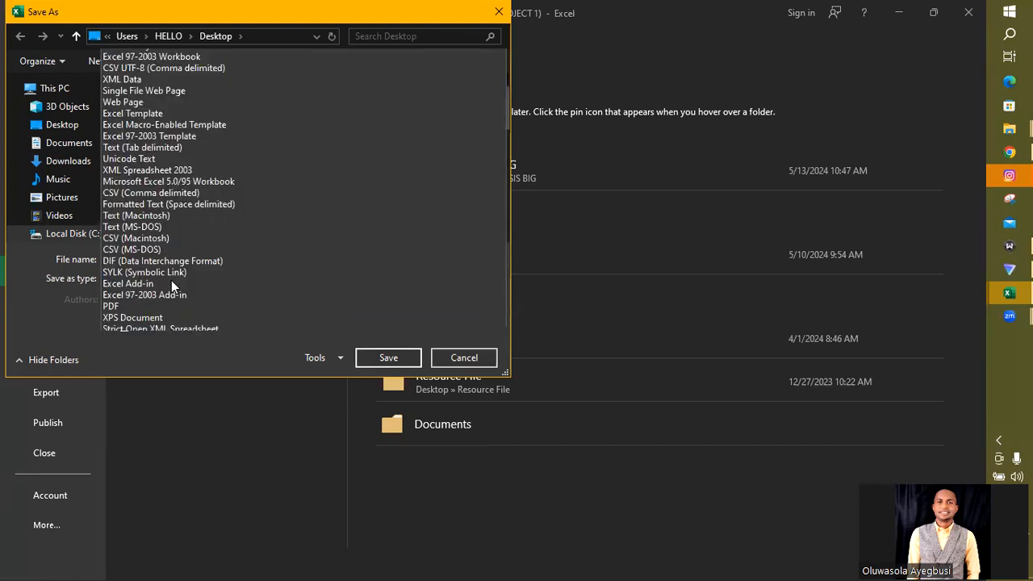
{"action": "left_click", "coordinate": [106, 289]}
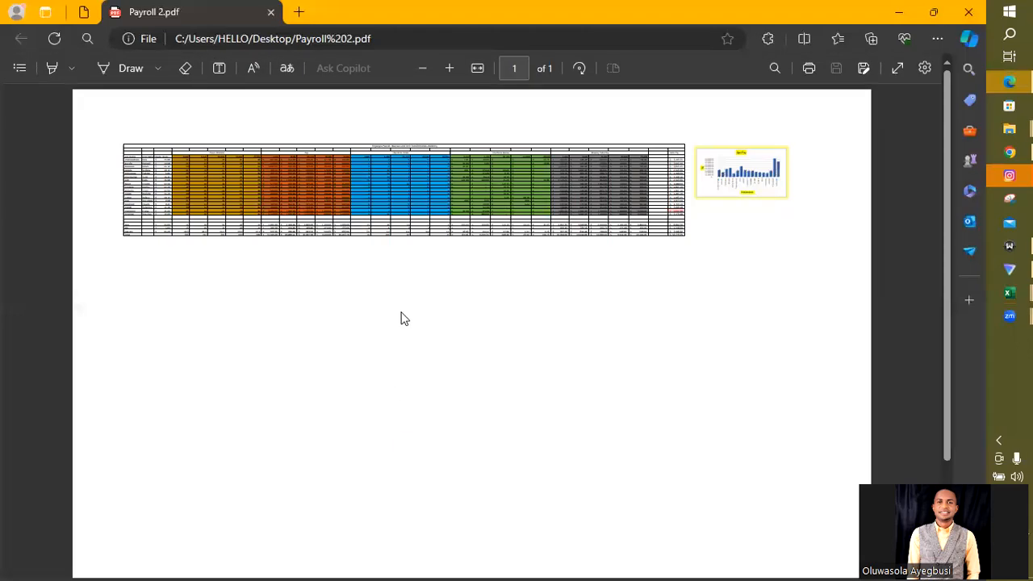
- Examine the exported Payroll 2 PDF up close, from the employee columns across to the April Pay chart
{"action": "scroll", "coordinate": [406, 308], "scroll_direction": "up", "scroll_amount": 3}
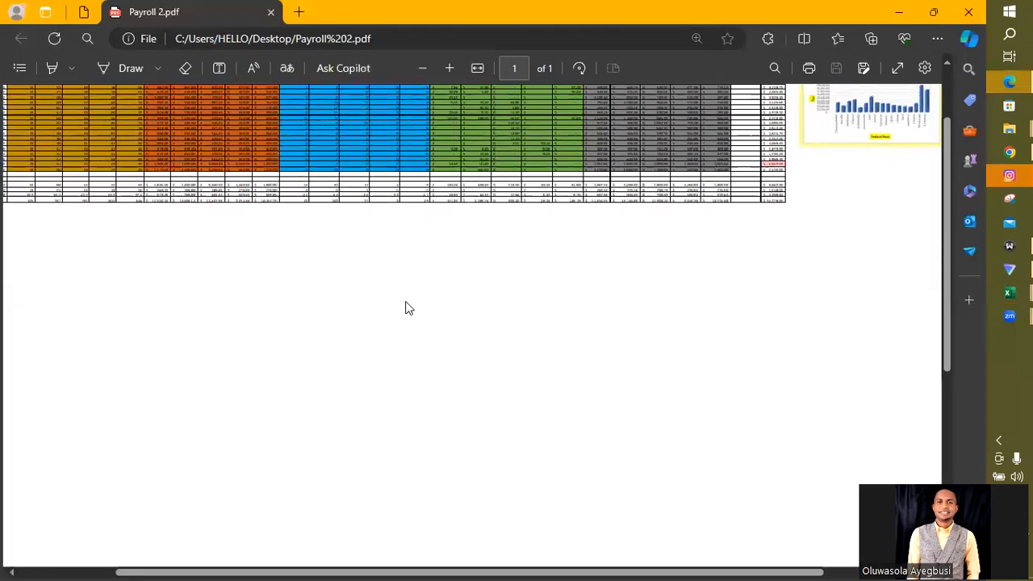
{"action": "scroll", "coordinate": [406, 307], "scroll_direction": "up", "scroll_amount": 1}
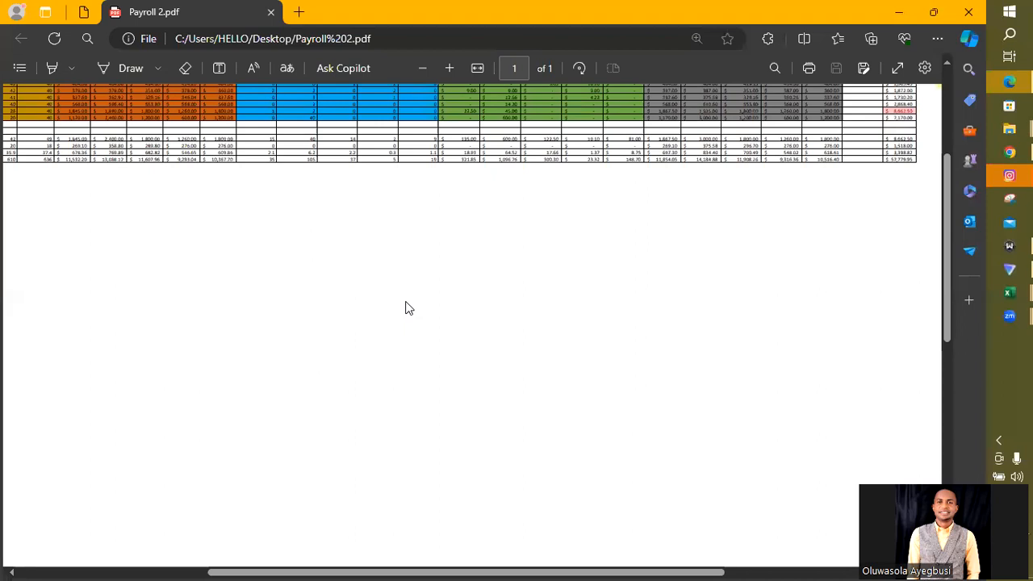
{"action": "scroll", "coordinate": [443, 409], "scroll_direction": "up", "scroll_amount": 2}
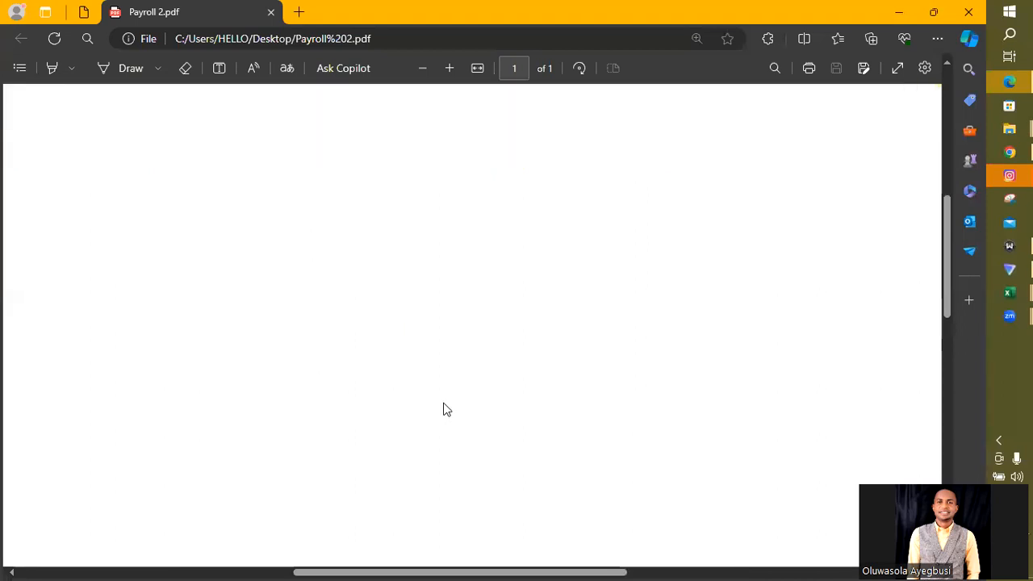
{"action": "left_click_drag", "start_coordinate": [948, 281], "coordinate": [948, 168]}
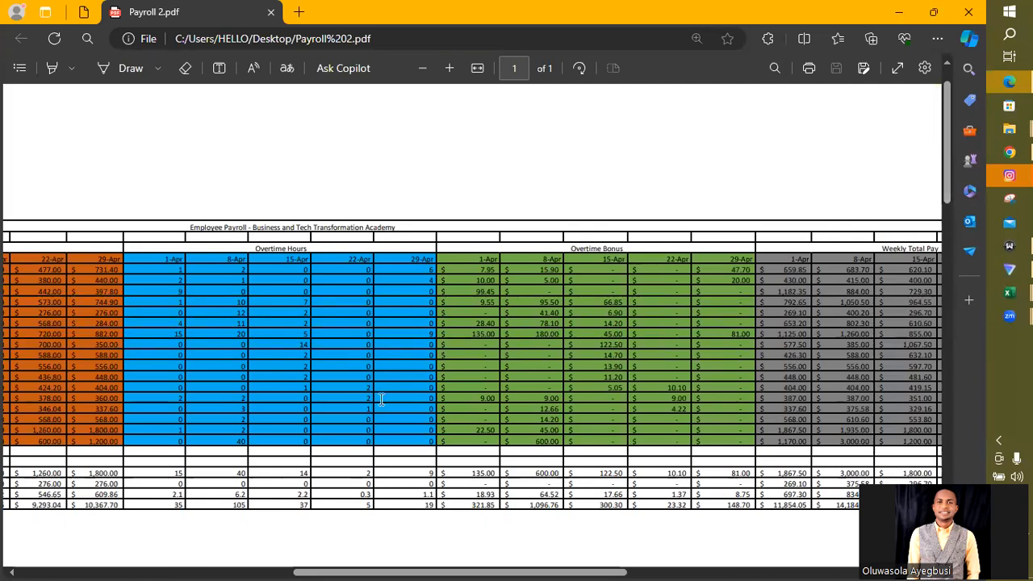
{"action": "scroll", "coordinate": [382, 400], "scroll_direction": "right", "scroll_amount": 3}
{"action": "scroll", "coordinate": [382, 399], "scroll_direction": "right", "scroll_amount": 9}
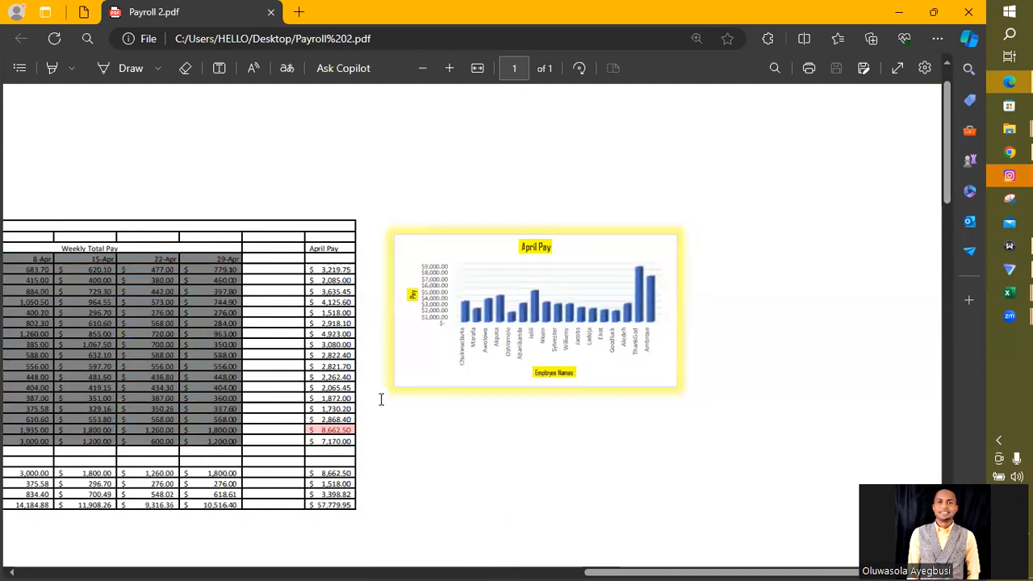
{"action": "scroll", "coordinate": [382, 399], "scroll_direction": "left", "scroll_amount": 15}
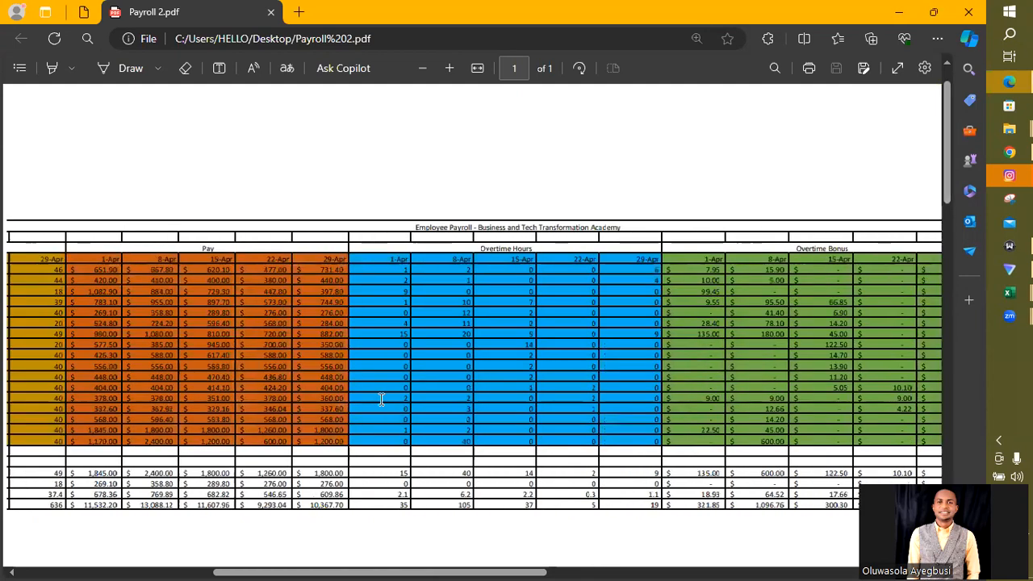
{"action": "scroll", "coordinate": [382, 400], "scroll_direction": "left", "scroll_amount": 3}
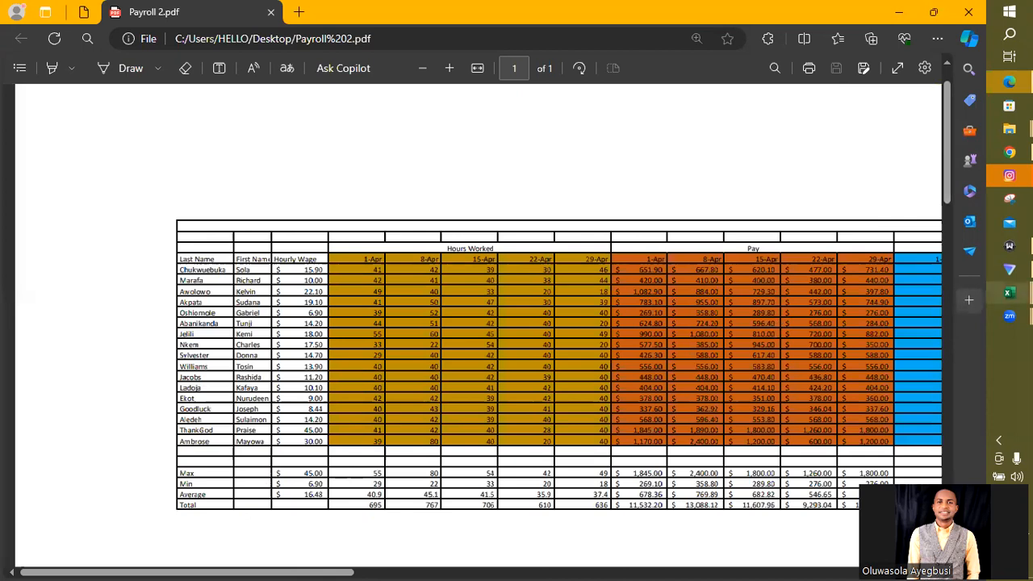
- Switch back to the STUDENT PRACTICE (PROJECT 1) workbook in Excel and autofit the April Pay column AD to its contents
{"action": "mouse_move", "coordinate": [1008, 292]}
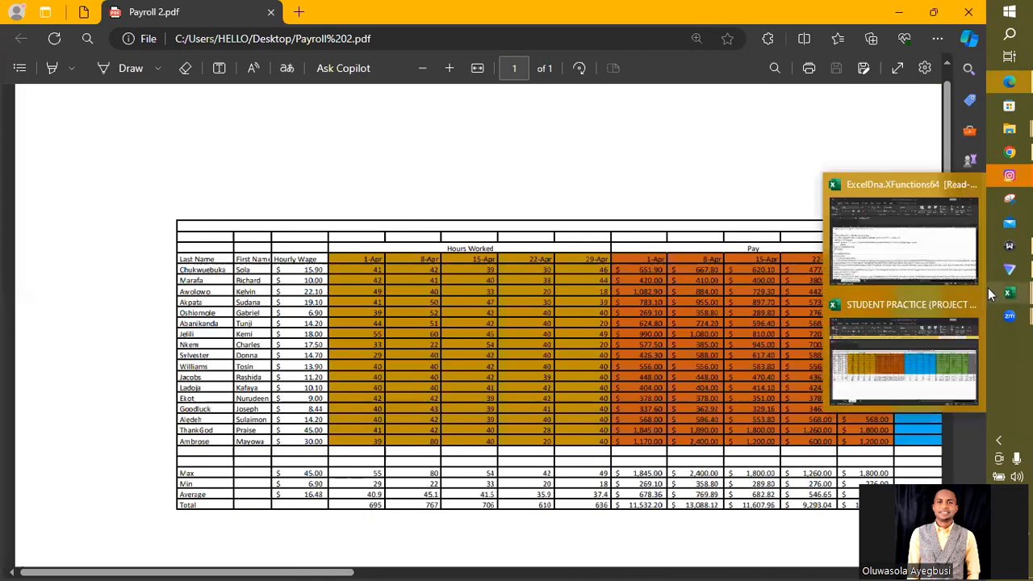
{"action": "left_click", "coordinate": [921, 367]}
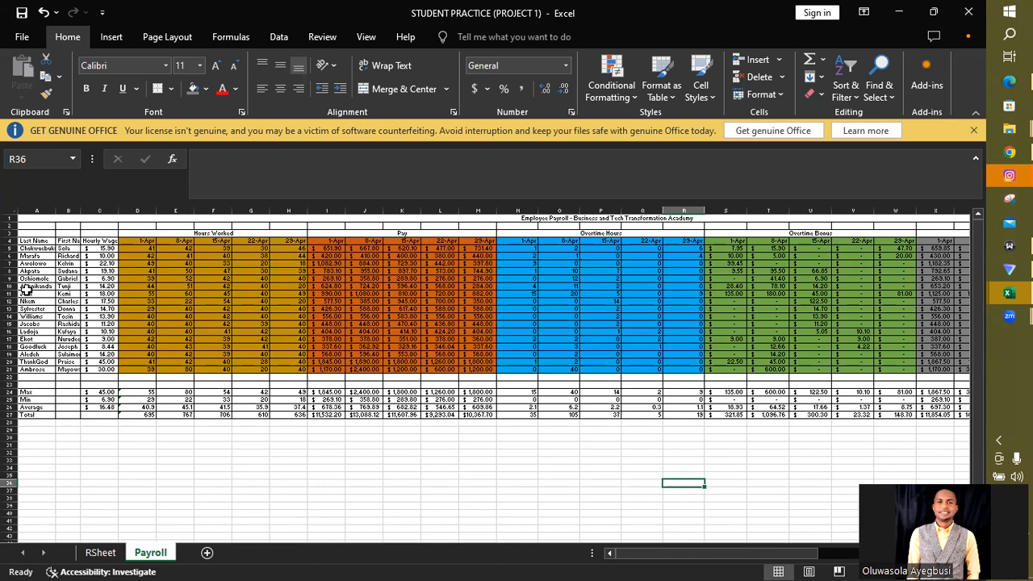
{"action": "left_click_drag", "start_coordinate": [803, 553], "coordinate": [918, 547]}
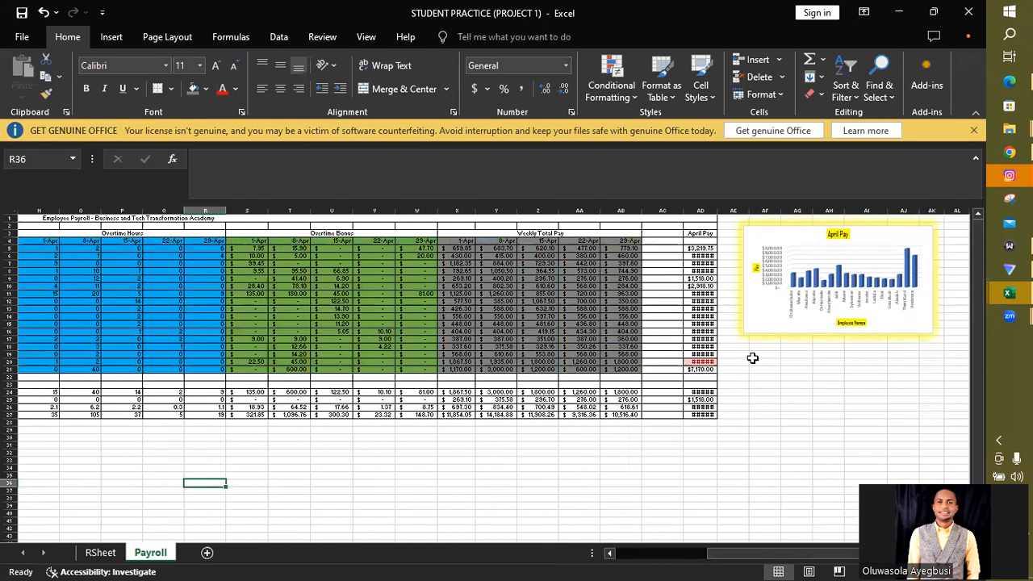
{"action": "double_click", "coordinate": [717, 211]}
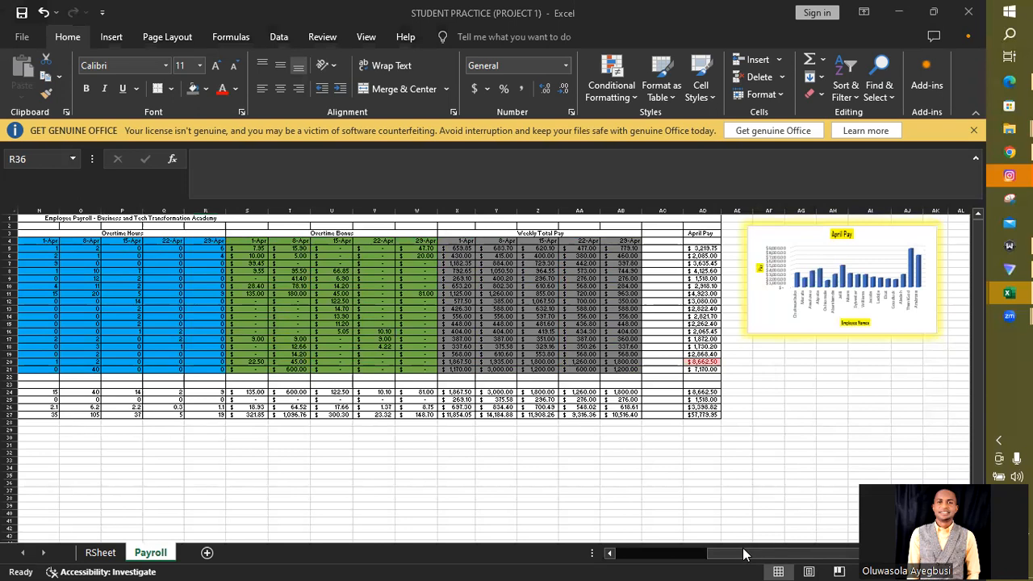
- Review the Payroll sheet at a larger zoom, including the April Pay chart and the first employee's hourly wage and 1-Apr hours
{"action": "left_click_drag", "start_coordinate": [726, 557], "coordinate": [629, 563]}
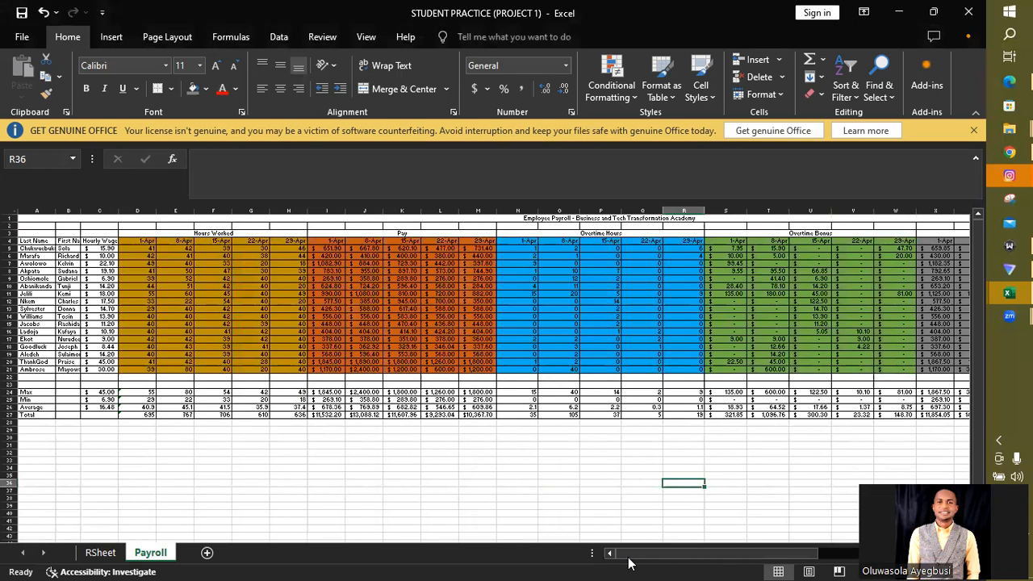
{"action": "scroll", "coordinate": [629, 563], "scroll_direction": "up", "scroll_amount": 4}
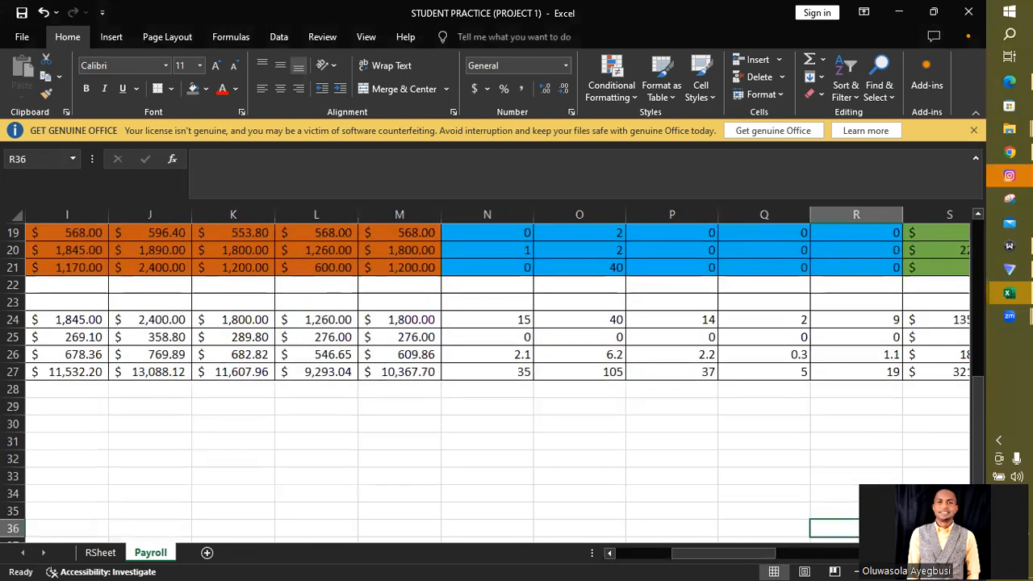
{"action": "left_click_drag", "start_coordinate": [977, 479], "coordinate": [967, 287]}
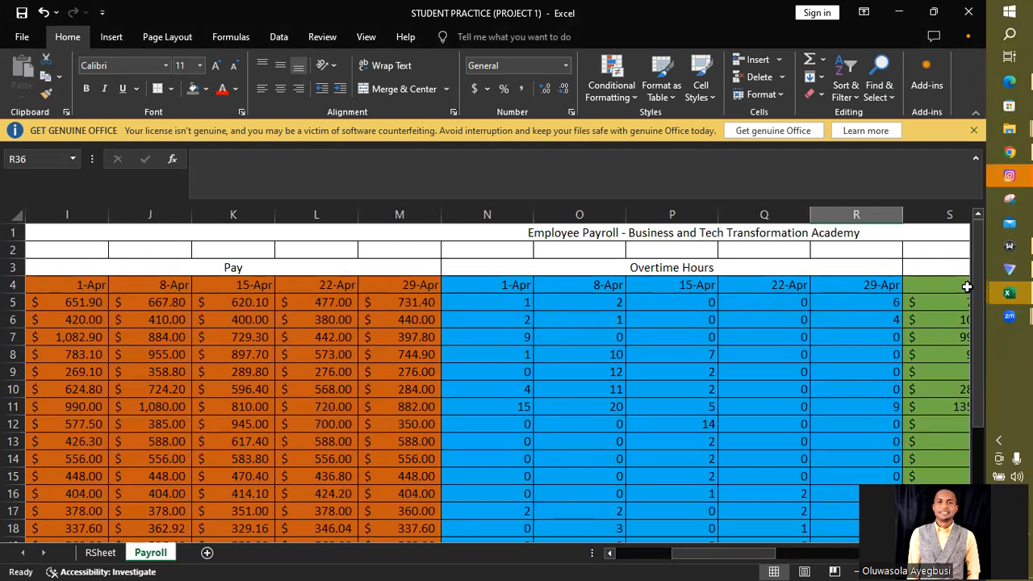
{"action": "key", "text": "Left"}
{"action": "key", "text": "Left"}
{"action": "key", "text": "Left"}
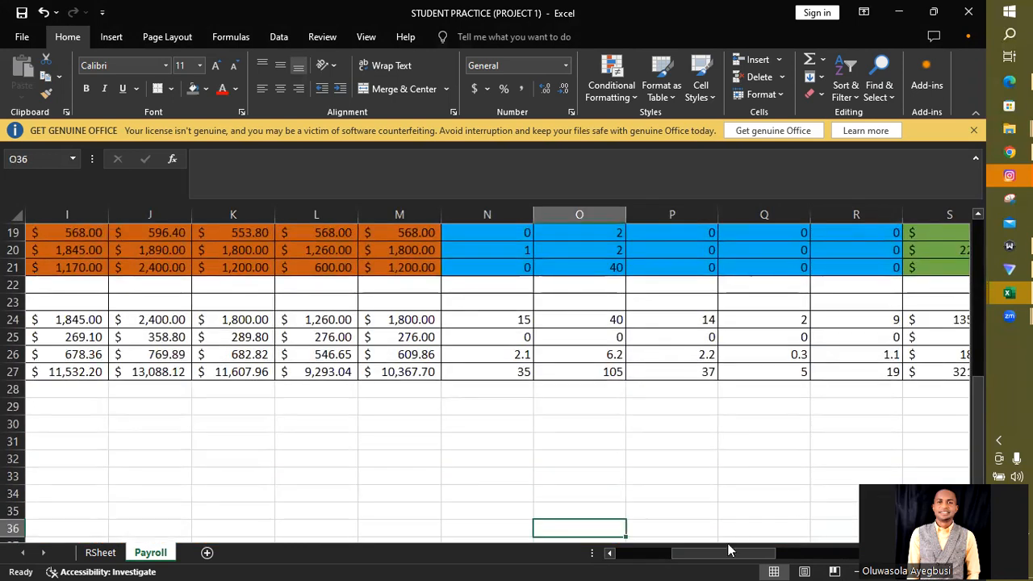
{"action": "left_click_drag", "start_coordinate": [689, 561], "coordinate": [620, 562]}
{"action": "left_click_drag", "start_coordinate": [977, 462], "coordinate": [962, 284]}
{"action": "left_click_drag", "start_coordinate": [723, 557], "coordinate": [893, 554]}
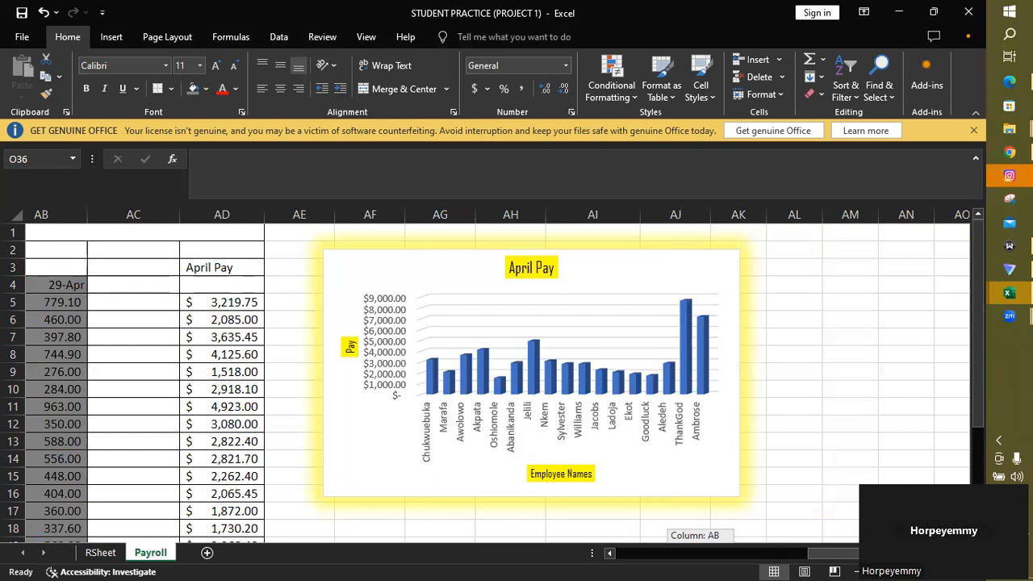
{"action": "left_click_drag", "start_coordinate": [893, 554], "coordinate": [891, 554]}
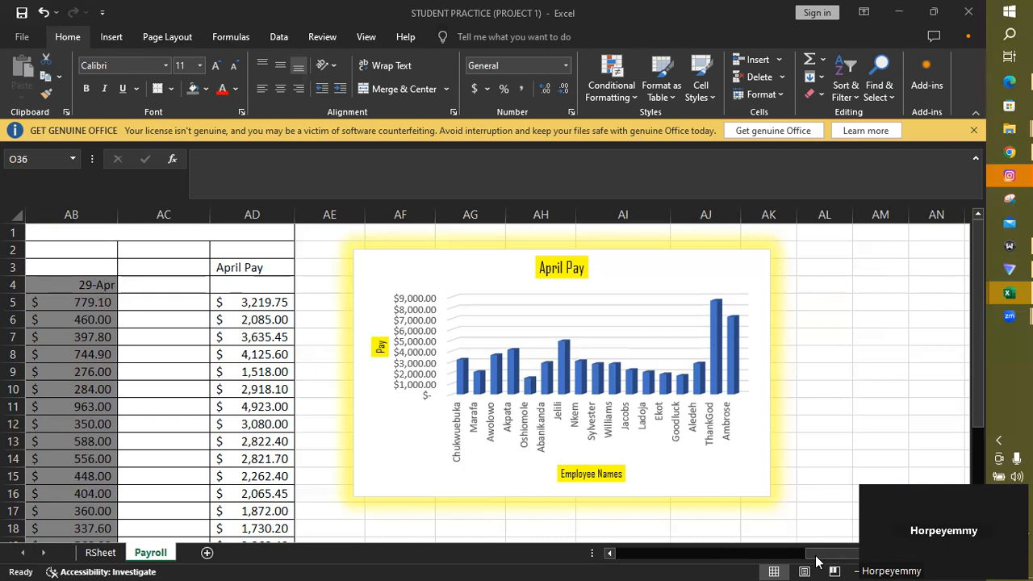
{"action": "left_click_drag", "start_coordinate": [815, 560], "coordinate": [622, 563]}
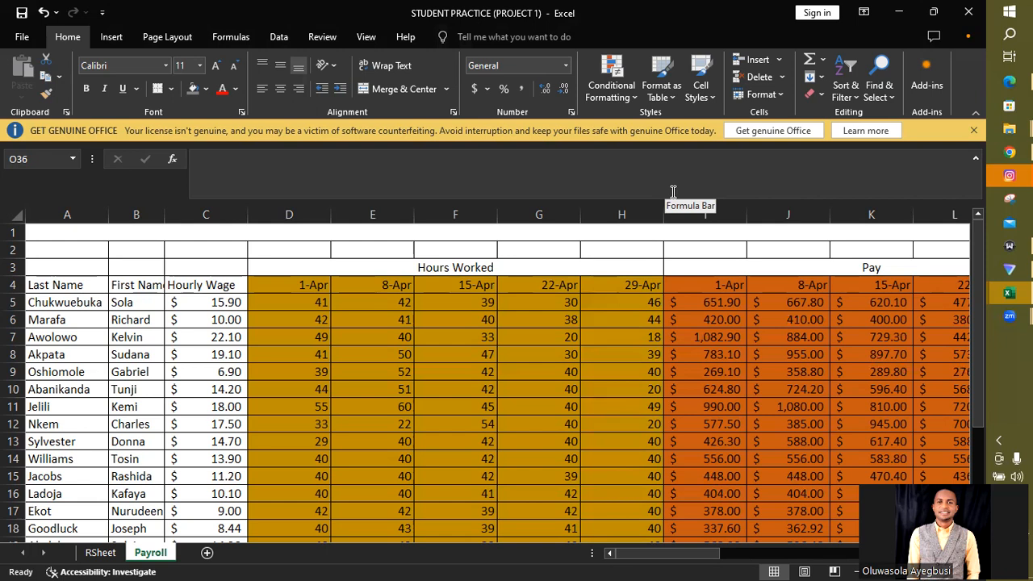
{"action": "left_click", "coordinate": [220, 302]}
{"action": "left_click", "coordinate": [306, 302]}
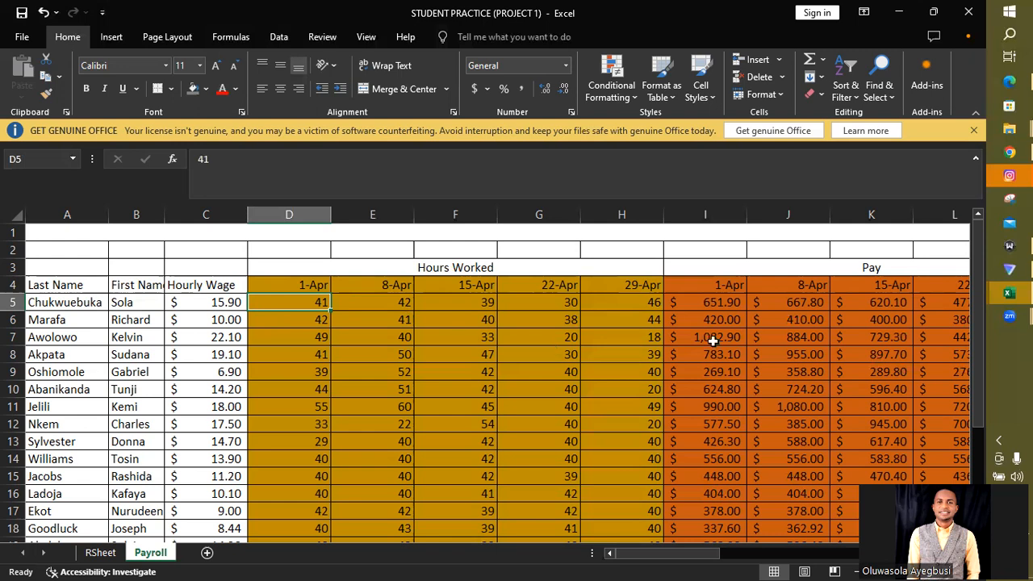
- Compare the first employee's hourly wage in C5 and hours worked in D5 and E5 with the 1-Apr pay formula in I5
{"action": "left_click", "coordinate": [718, 303]}
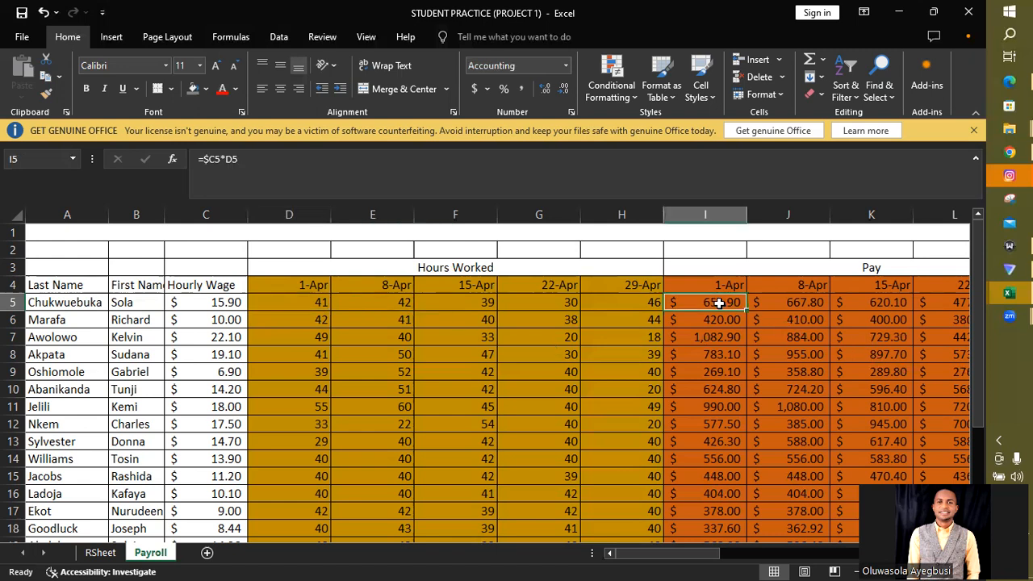
{"action": "left_click", "coordinate": [219, 302]}
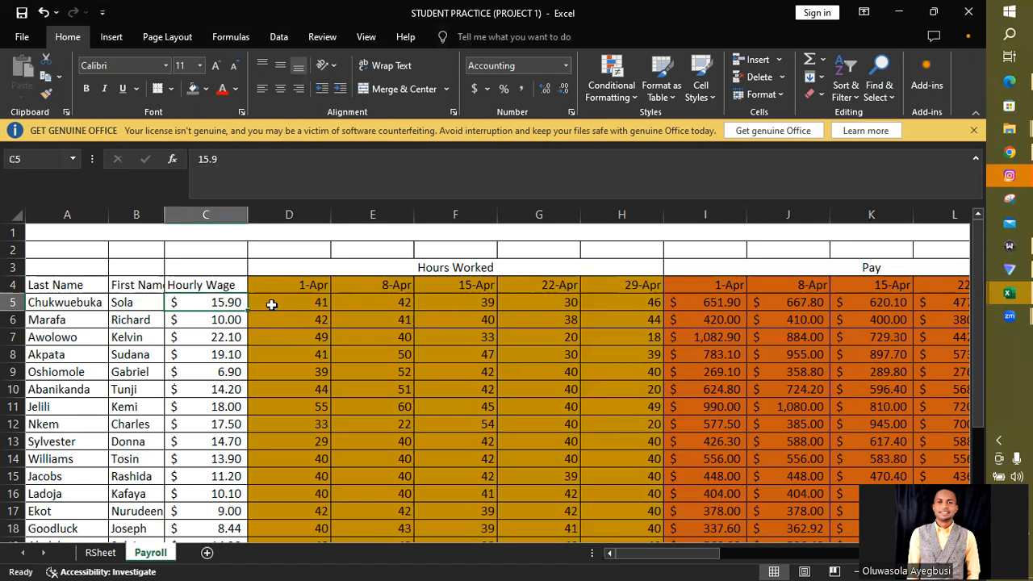
{"action": "left_click", "coordinate": [271, 305]}
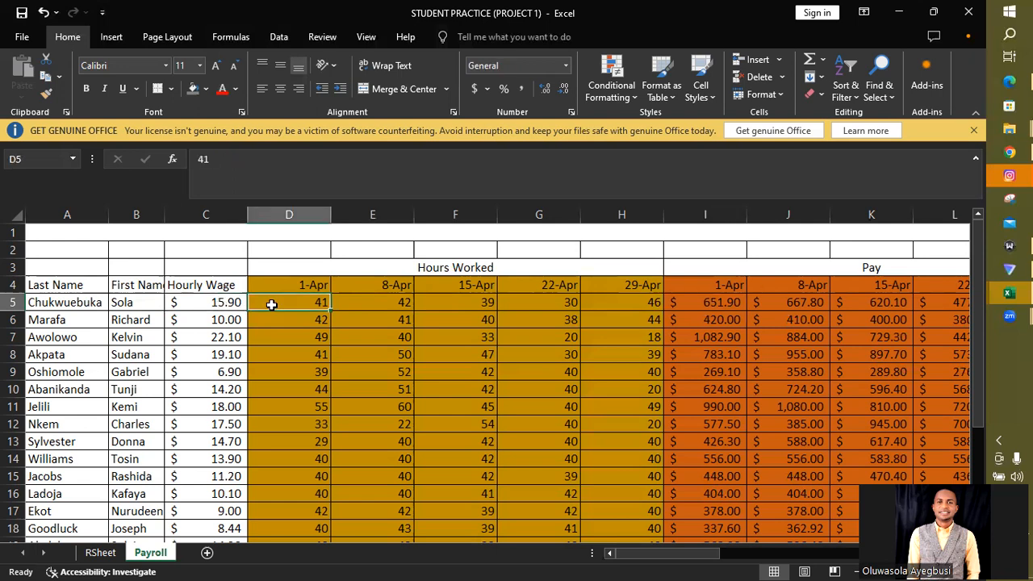
{"action": "left_click", "coordinate": [718, 302]}
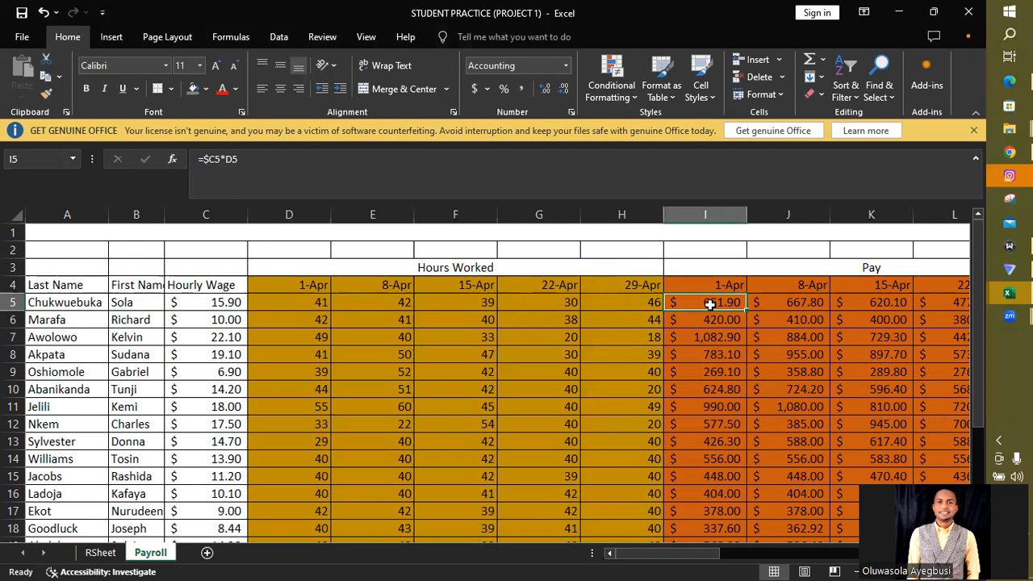
{"action": "left_click", "coordinate": [371, 302]}
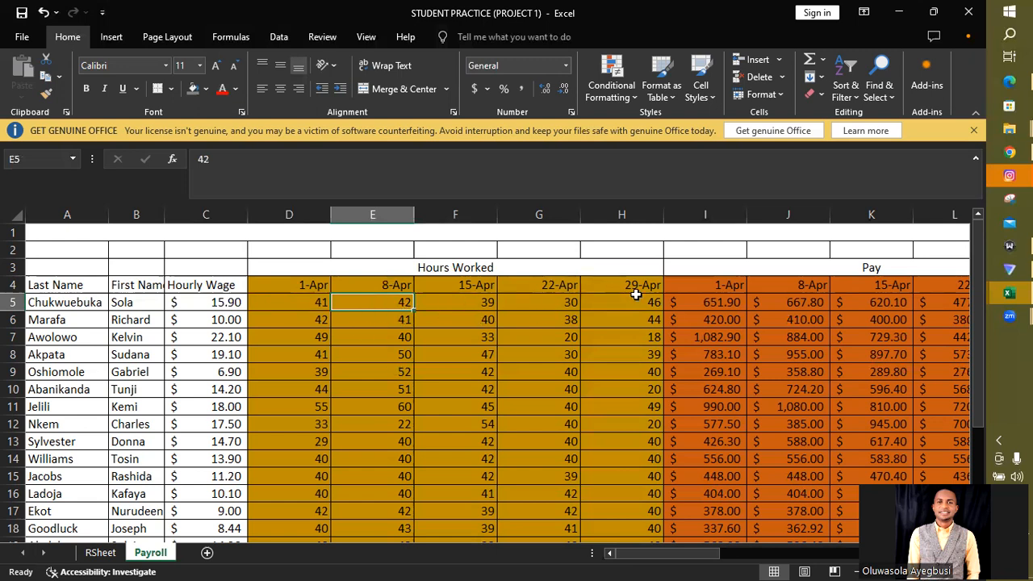
{"action": "left_click", "coordinate": [722, 301]}
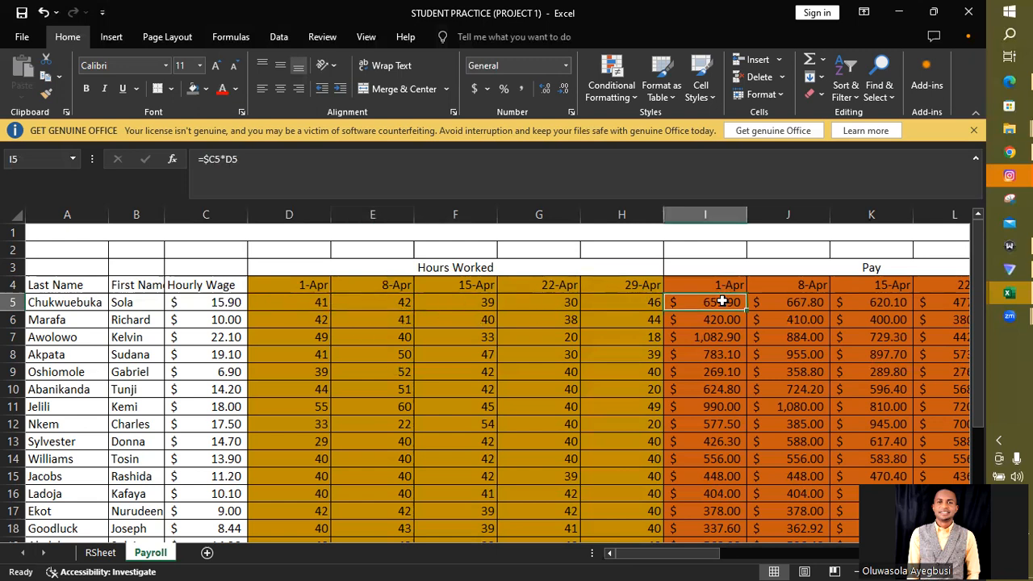
{"action": "left_click", "coordinate": [364, 308]}
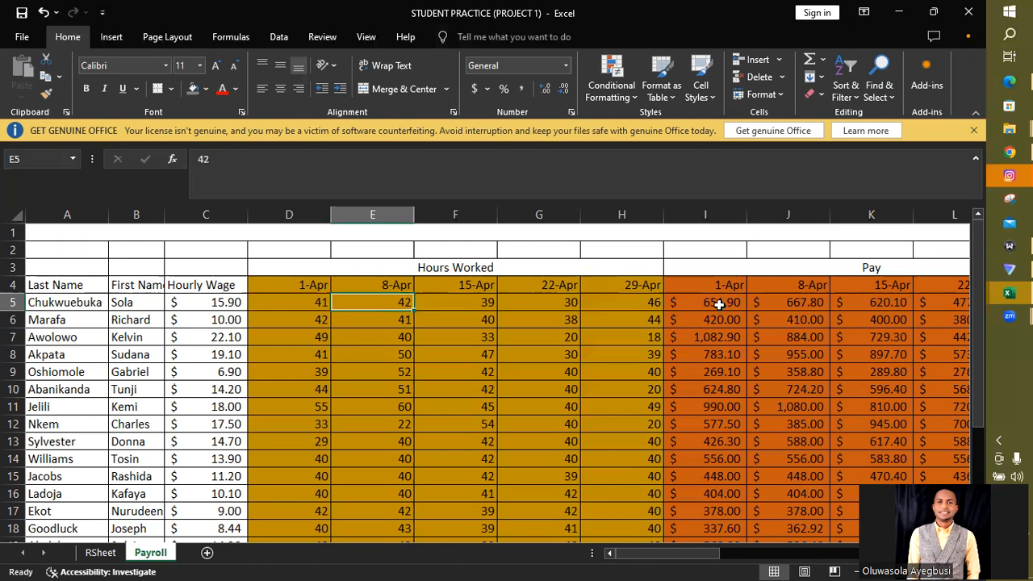
{"action": "left_click", "coordinate": [226, 302]}
{"action": "left_click", "coordinate": [283, 303]}
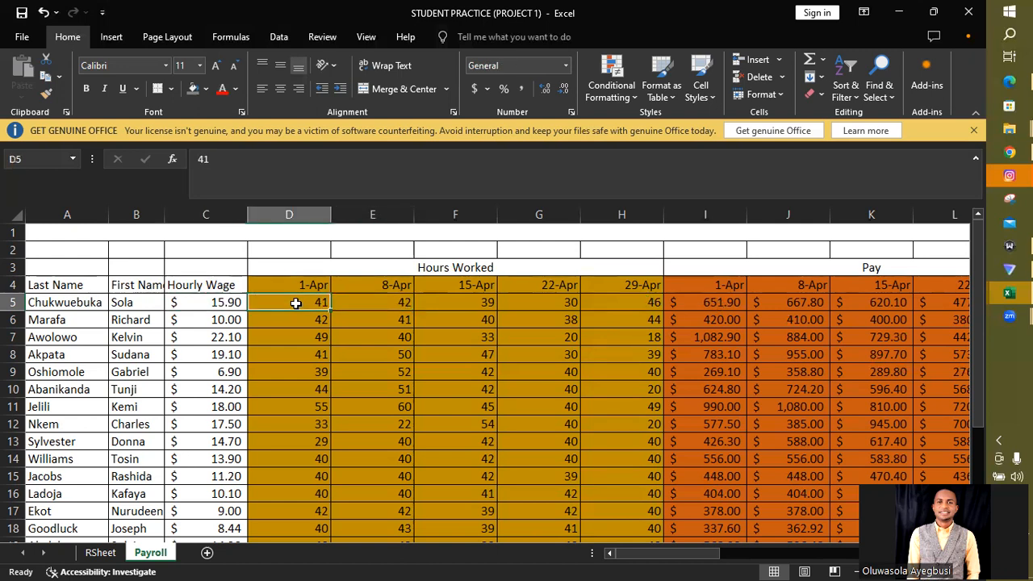
{"action": "left_click_drag", "start_coordinate": [231, 301], "coordinate": [281, 302]}
{"action": "left_click", "coordinate": [288, 306]}
- Open the 1-Apr pay formula in I5 to examine its references to the hourly wage and 1-Apr hours cells
{"action": "left_click", "coordinate": [716, 304]}
{"action": "double_click", "coordinate": [716, 304]}
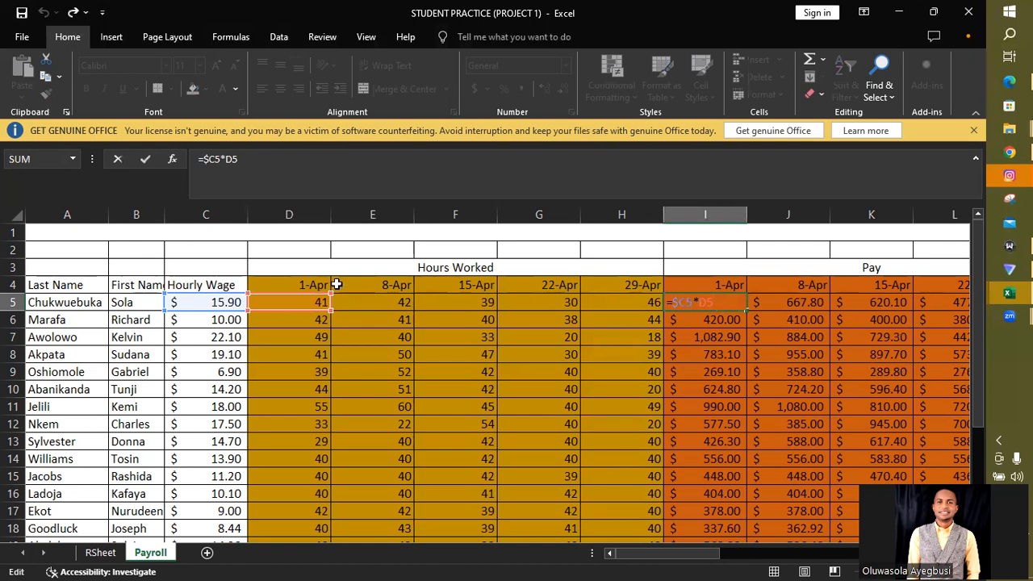
{"action": "left_click", "coordinate": [204, 304]}
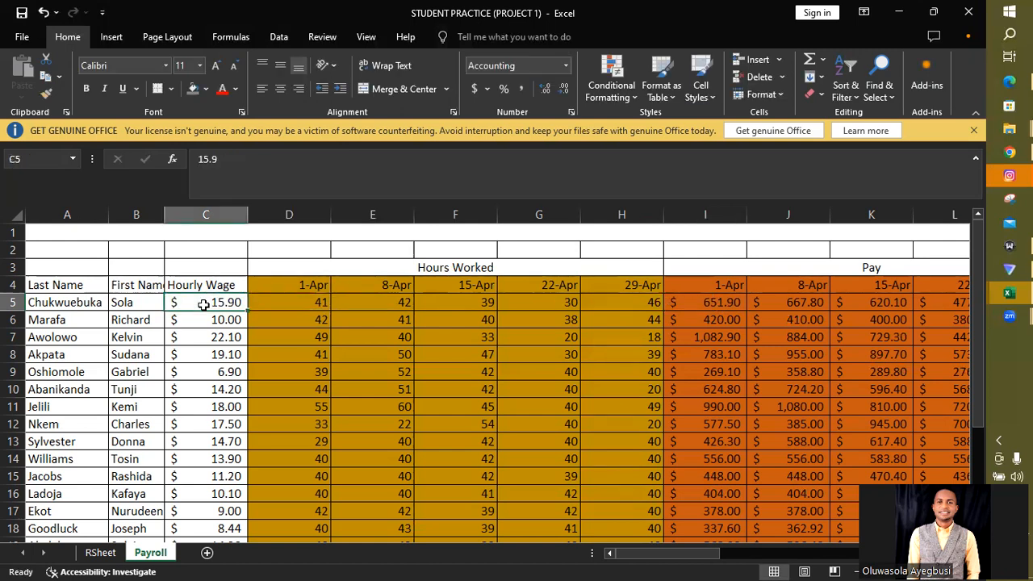
{"action": "double_click", "coordinate": [721, 304]}
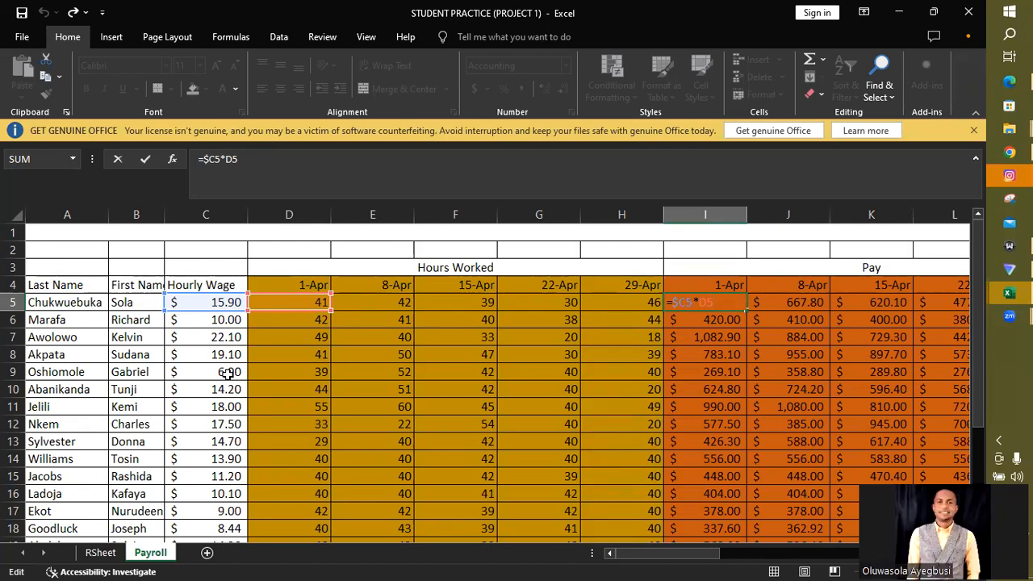
{"action": "key", "text": "Return"}
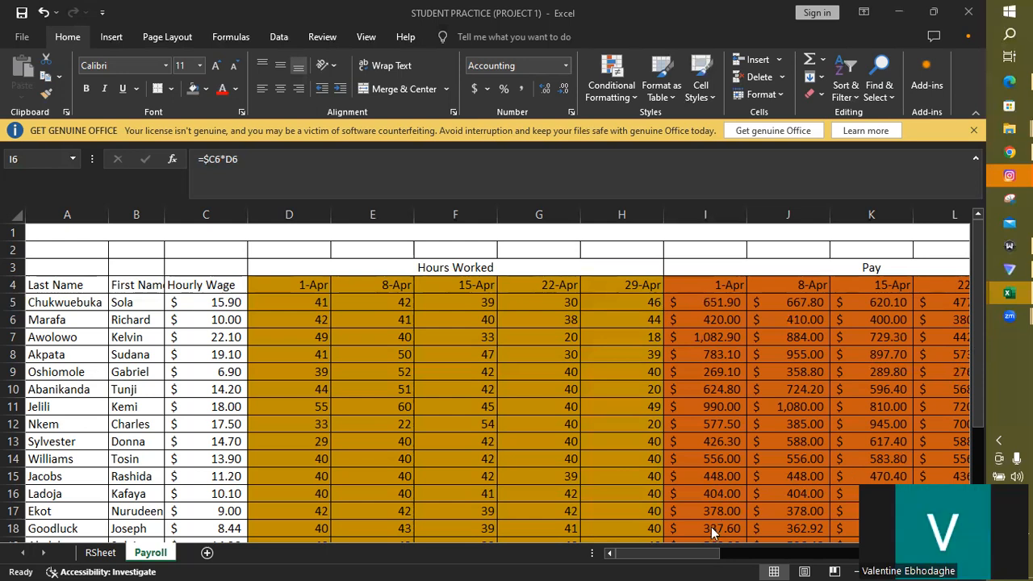
- Review the Overtime Hours and Overtime Bonus sections of the Payroll sheet, then return to the Hours Worked and Pay columns
{"action": "left_click", "coordinate": [713, 555]}
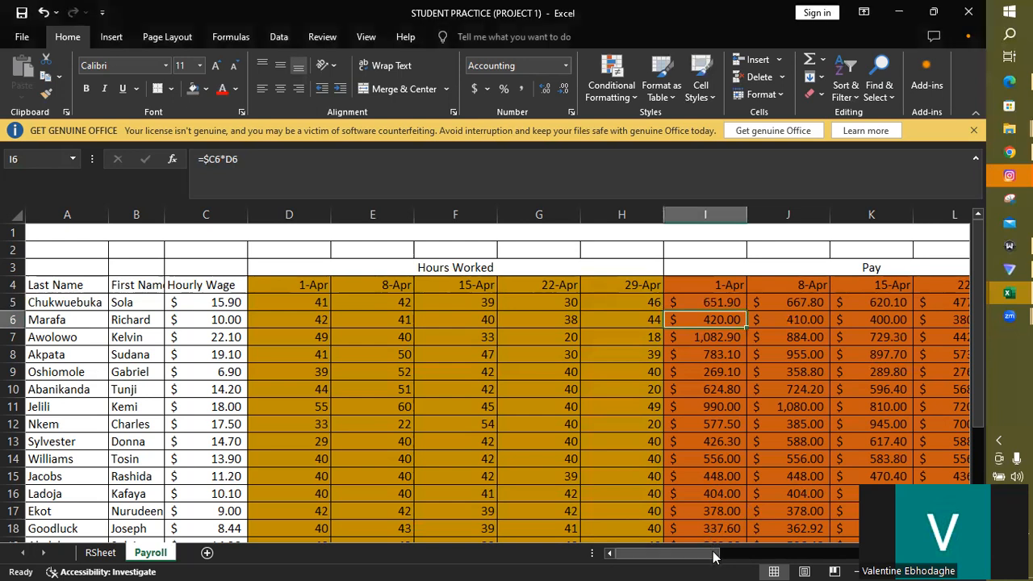
{"action": "left_click_drag", "start_coordinate": [713, 555], "coordinate": [786, 557]}
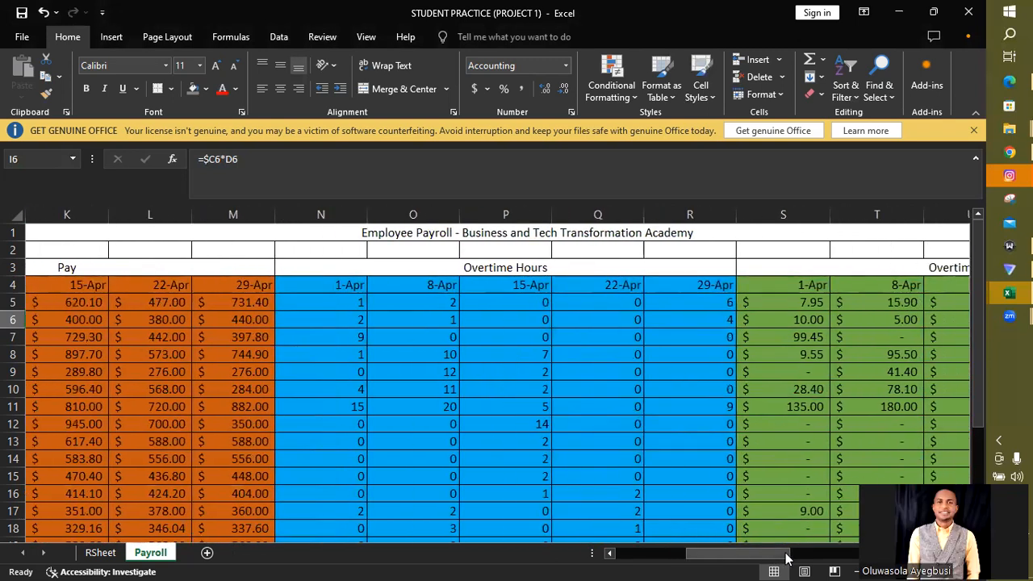
{"action": "left_click_drag", "start_coordinate": [787, 557], "coordinate": [807, 559]}
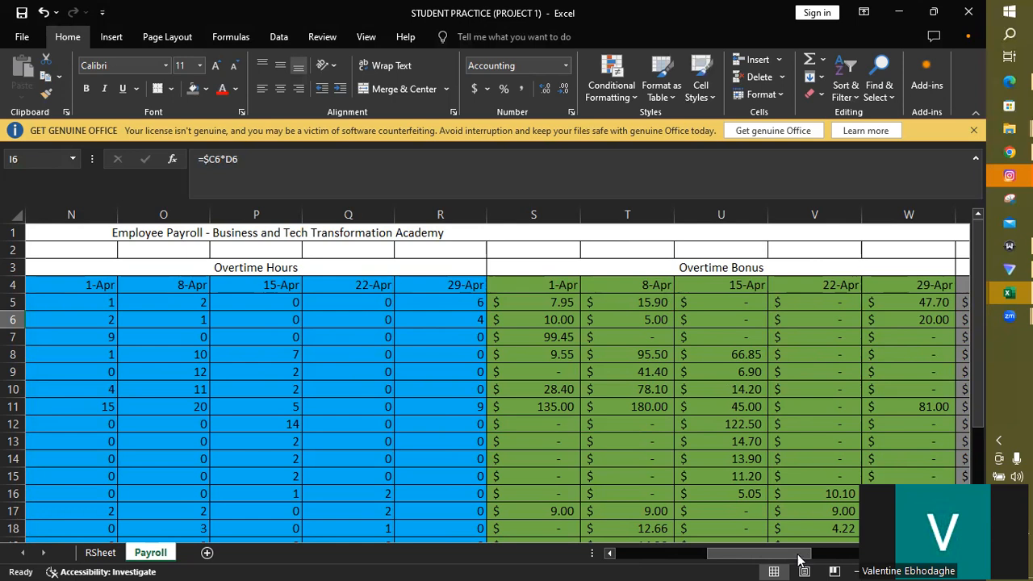
{"action": "left_click_drag", "start_coordinate": [791, 557], "coordinate": [702, 555]}
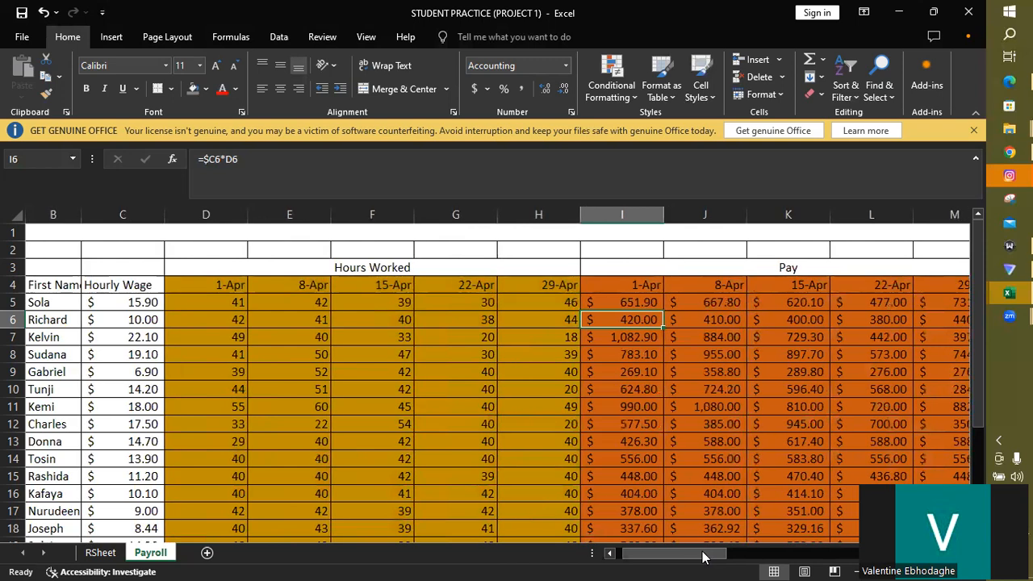
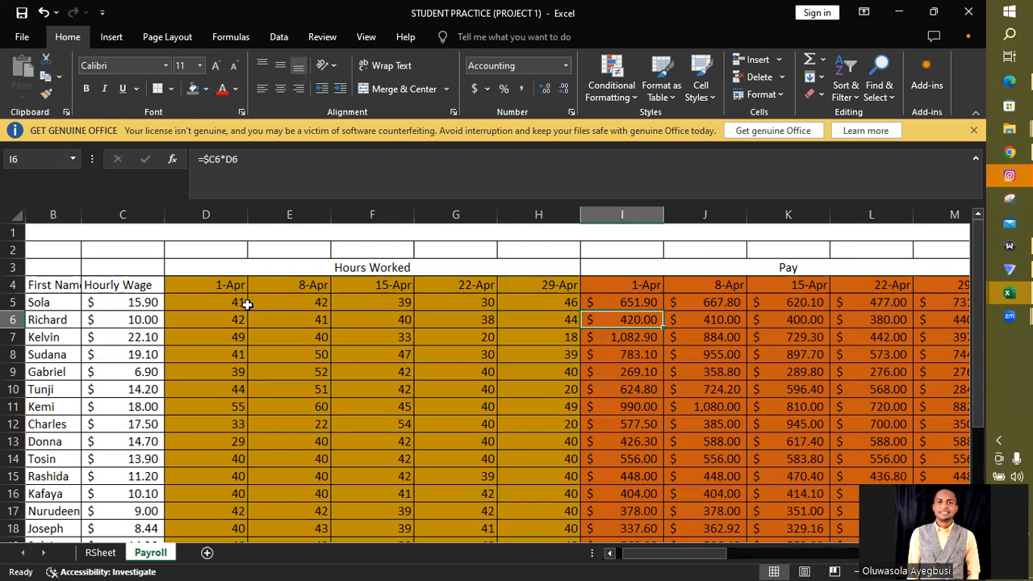
- Move the April Pay chart further from the April Pay data so that columns AE to AG are free
{"action": "left_click_drag", "start_coordinate": [691, 555], "coordinate": [853, 558]}
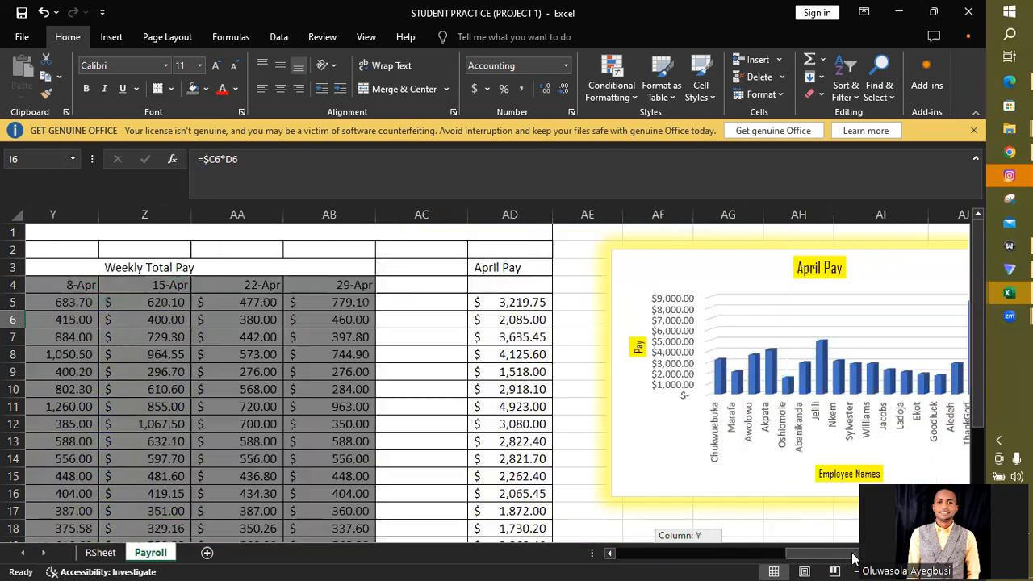
{"action": "left_click", "coordinate": [540, 267]}
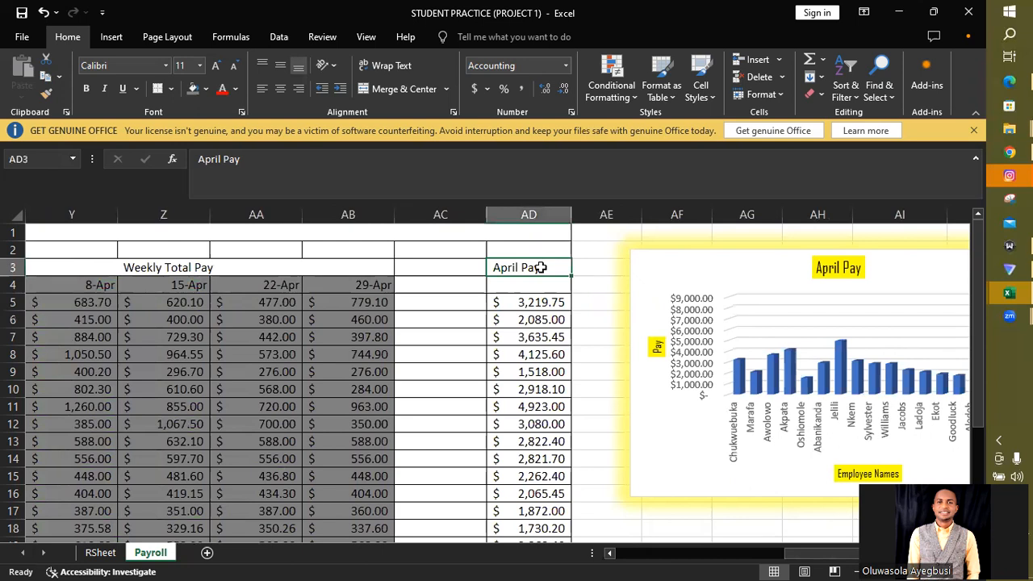
{"action": "left_click", "coordinate": [529, 214]}
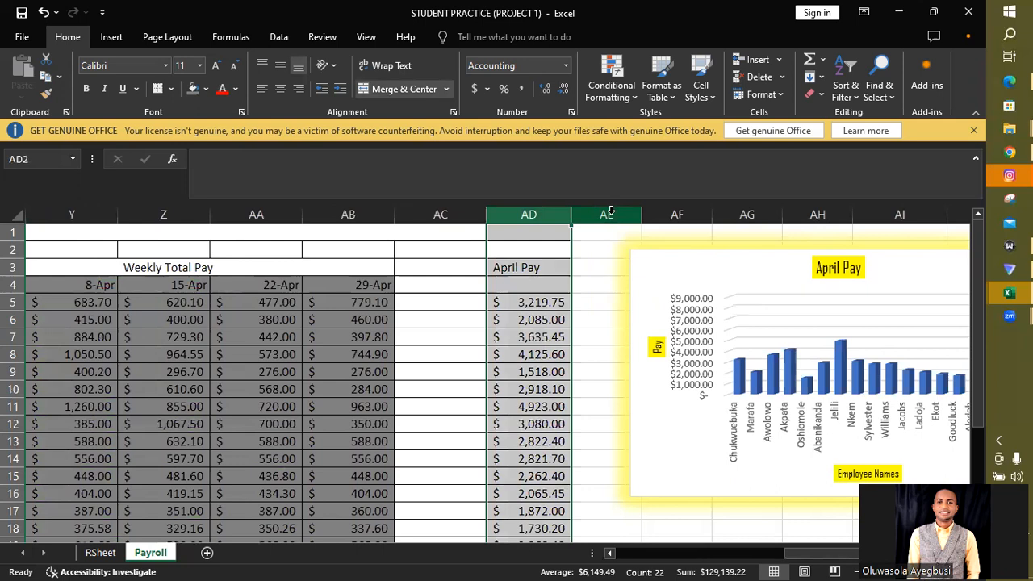
{"action": "left_click", "coordinate": [610, 212]}
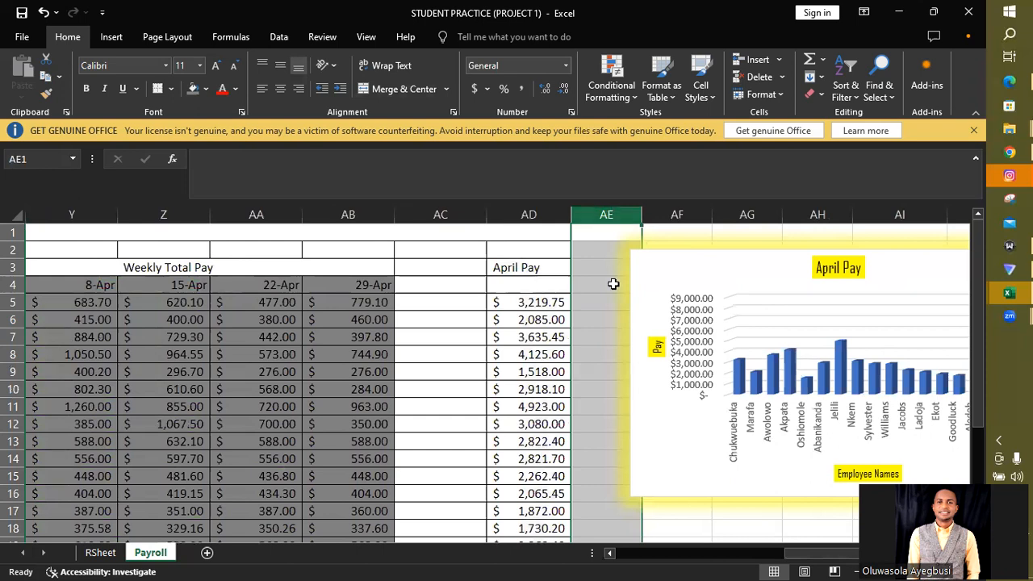
{"action": "left_click_drag", "start_coordinate": [752, 272], "coordinate": [961, 365]}
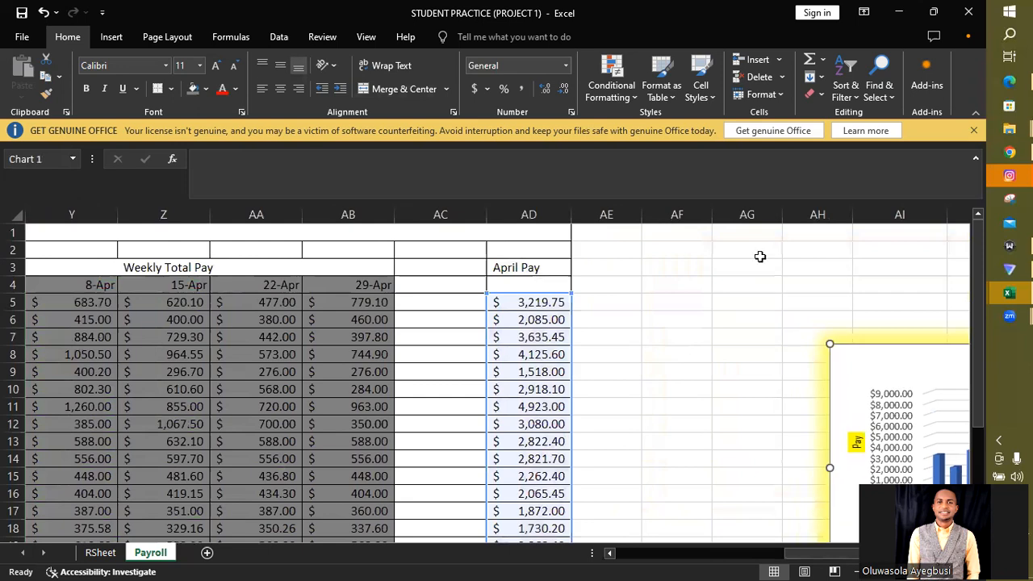
{"action": "left_click", "coordinate": [675, 214]}
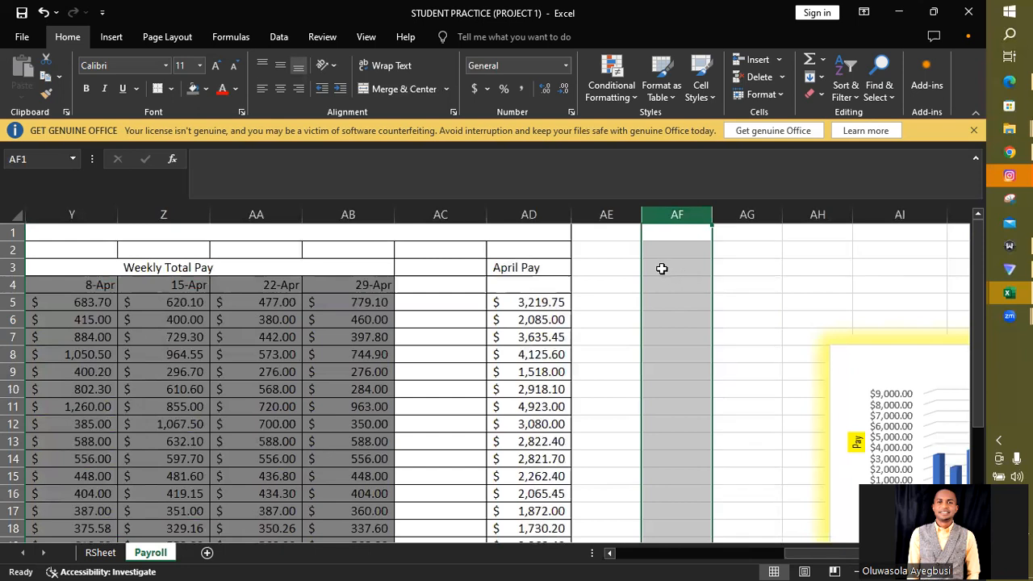
- Change the April Pay header in AD3 to April Gross Pay and fit column AD to its contents
{"action": "left_click", "coordinate": [522, 268]}
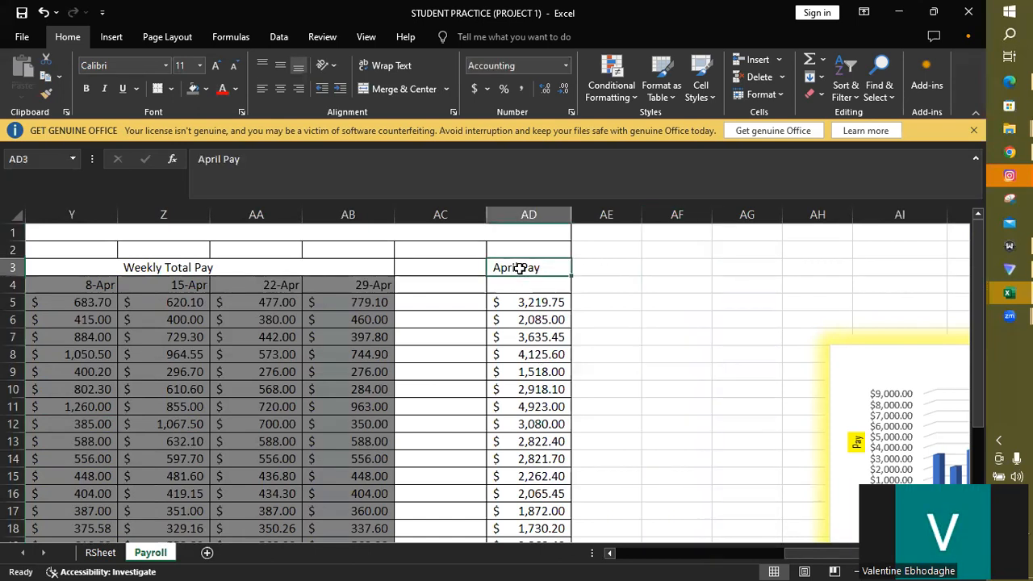
{"action": "double_click", "coordinate": [520, 267]}
{"action": "type", "text": "Gross"}
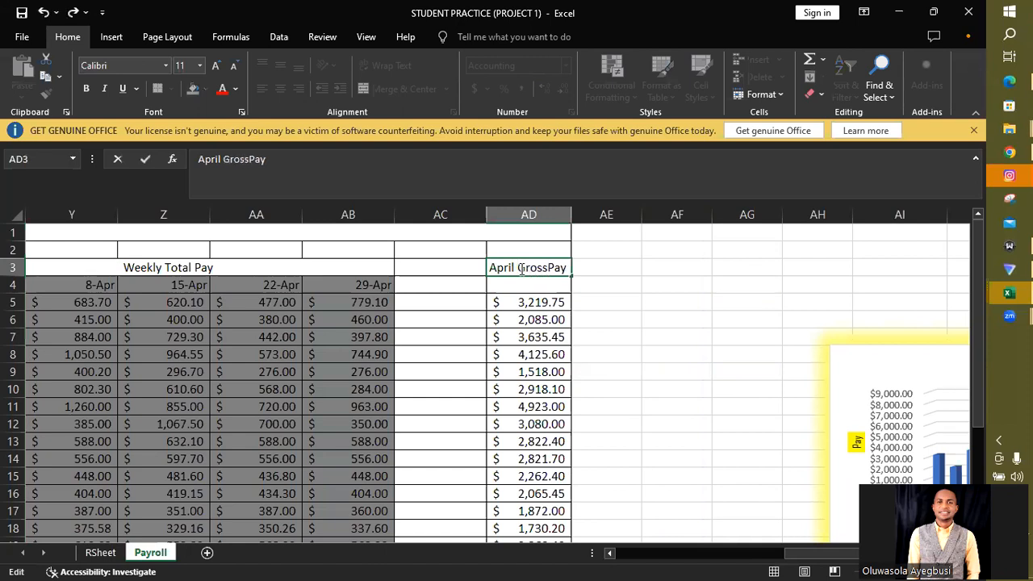
{"action": "left_click", "coordinate": [603, 268]}
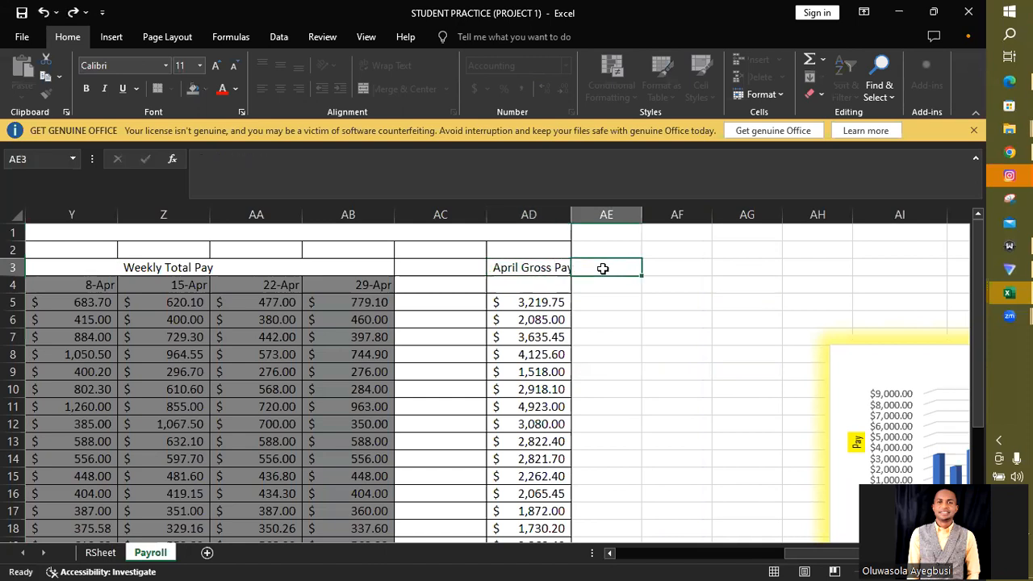
{"action": "double_click", "coordinate": [571, 214]}
- Add a Tax header in AE3 and calculate the first employee's tax in AE5 with the formula =.01*AD5
{"action": "double_click", "coordinate": [617, 271]}
{"action": "type", "text": "Tax"}
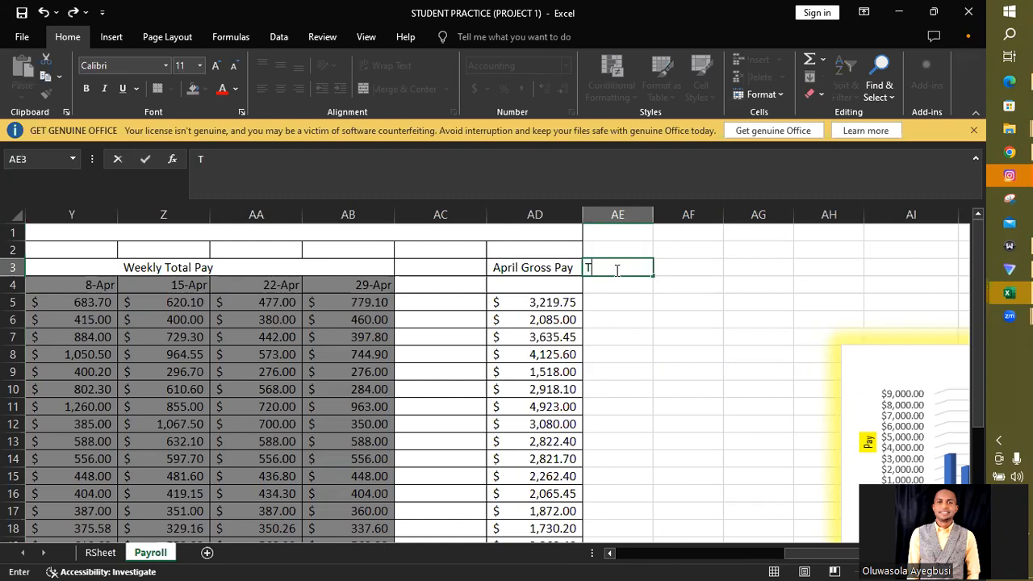
{"action": "left_click", "coordinate": [617, 301]}
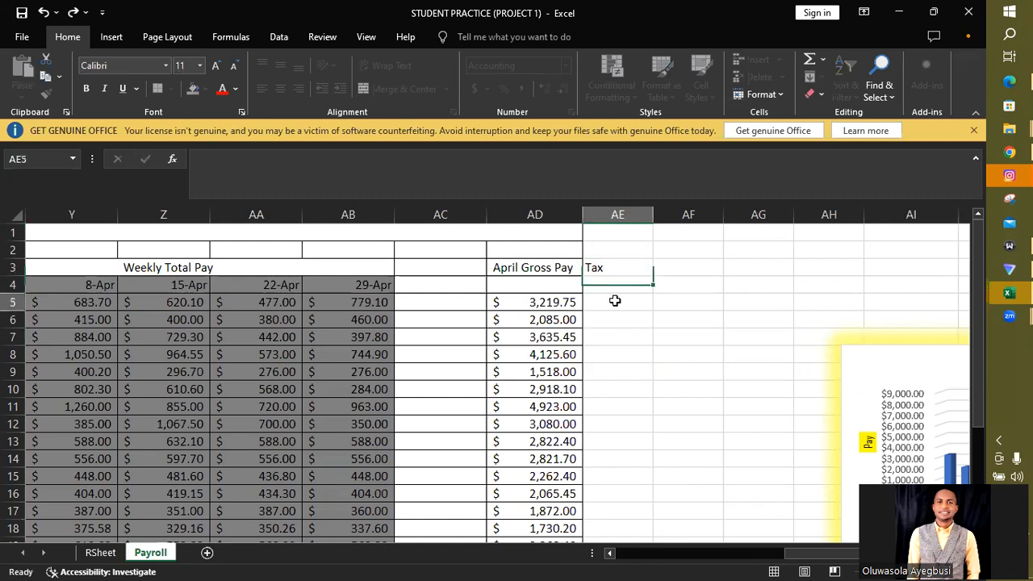
{"action": "type", "text": "=."}
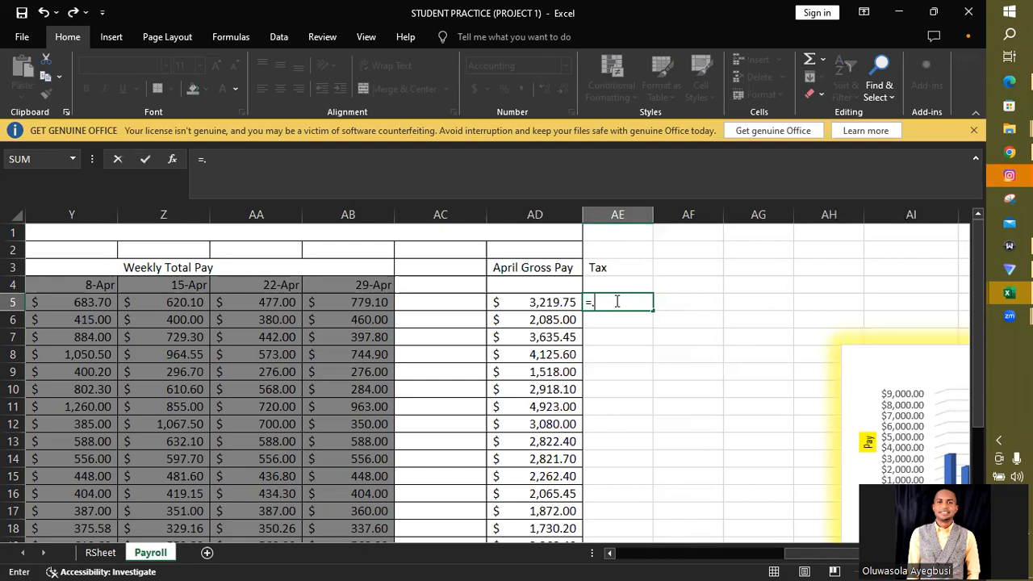
{"action": "type", "text": "01"}
{"action": "type", "text": "*"}
{"action": "left_click", "coordinate": [547, 303]}
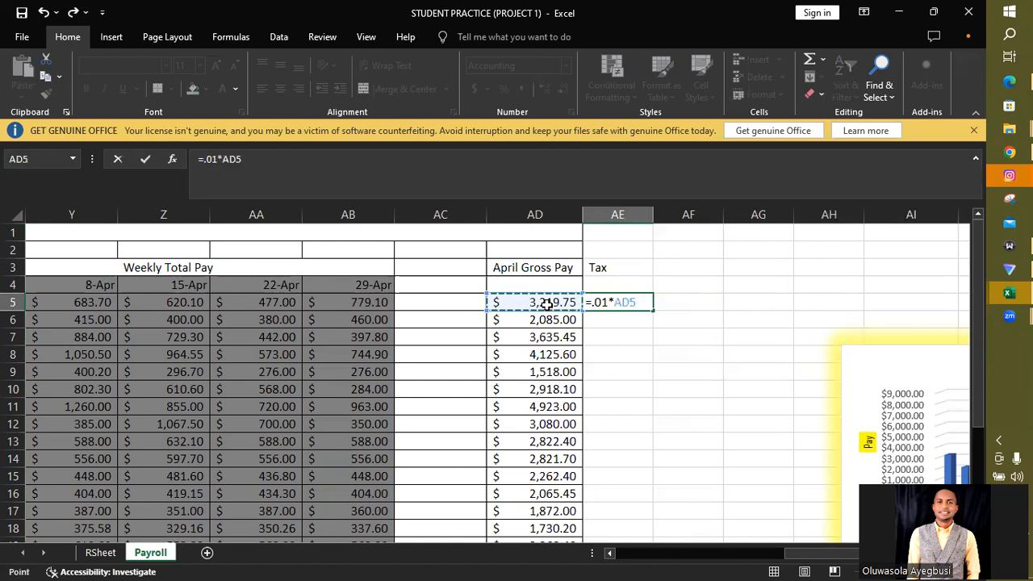
{"action": "key", "text": "Return"}
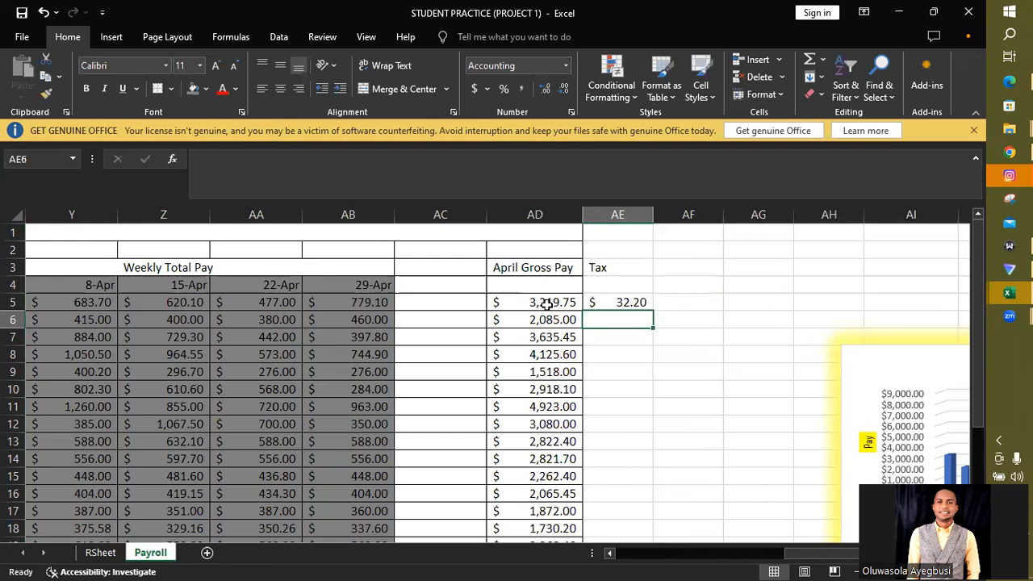
- Fill the tax formula from AE5 down through AE21 for all employees
{"action": "left_click", "coordinate": [636, 301]}
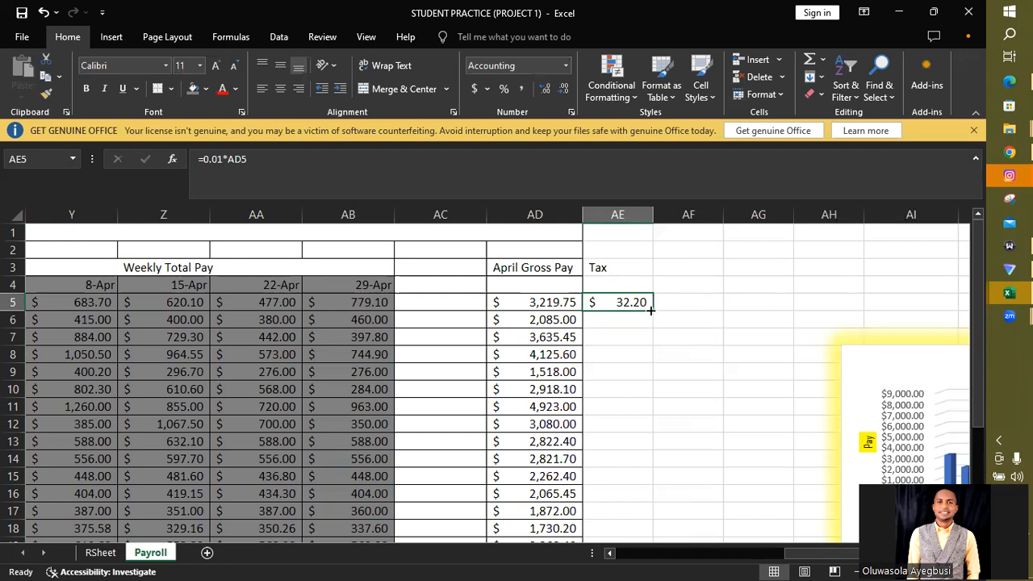
{"action": "left_click_drag", "start_coordinate": [650, 310], "coordinate": [633, 480]}
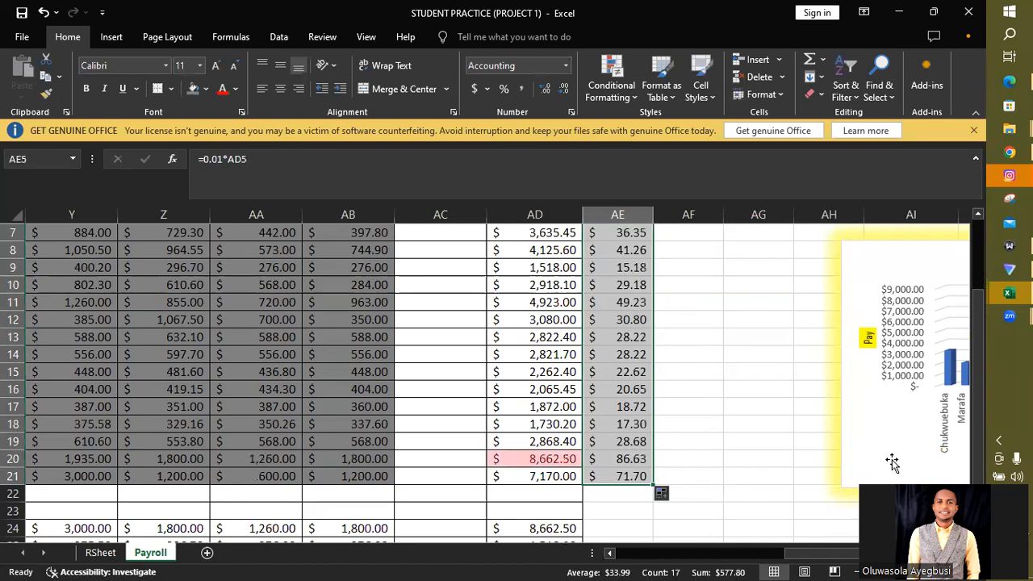
{"action": "scroll", "coordinate": [959, 468], "scroll_direction": "up", "scroll_amount": 2}
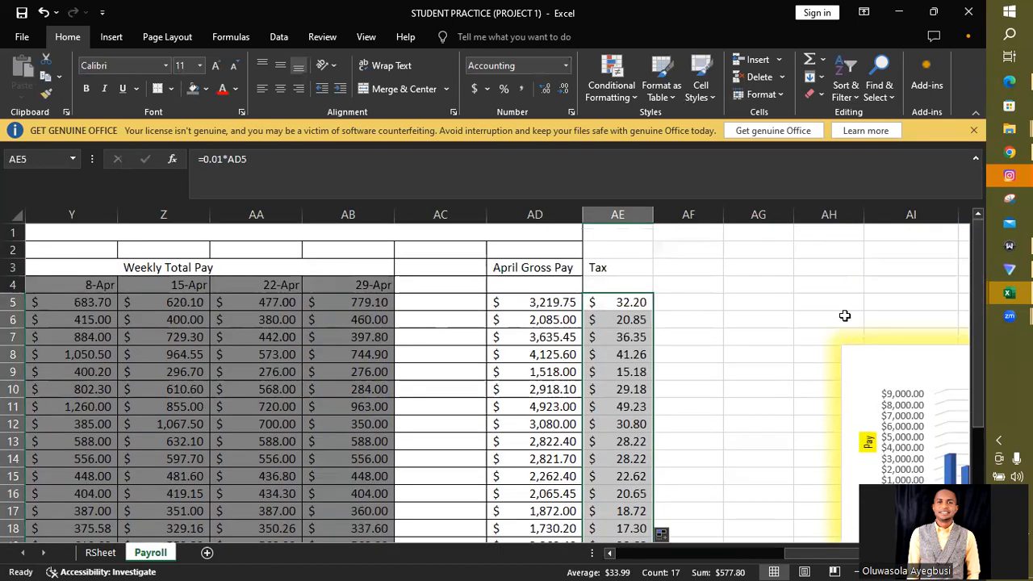